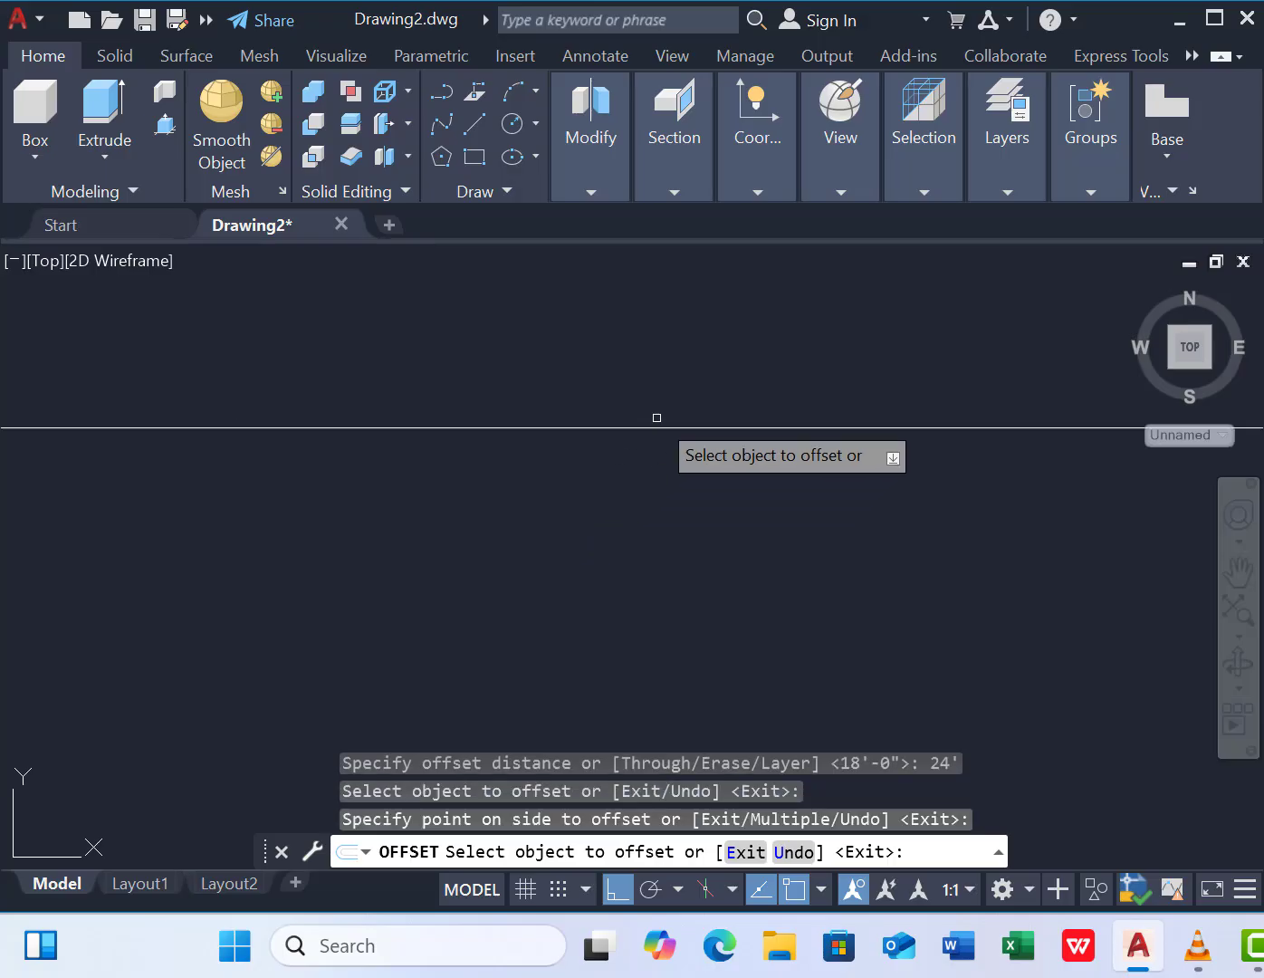
# Offset the upper horizontal line 12' downward to create a centre line between the two outer lines.
pyautogui.press('Escape')
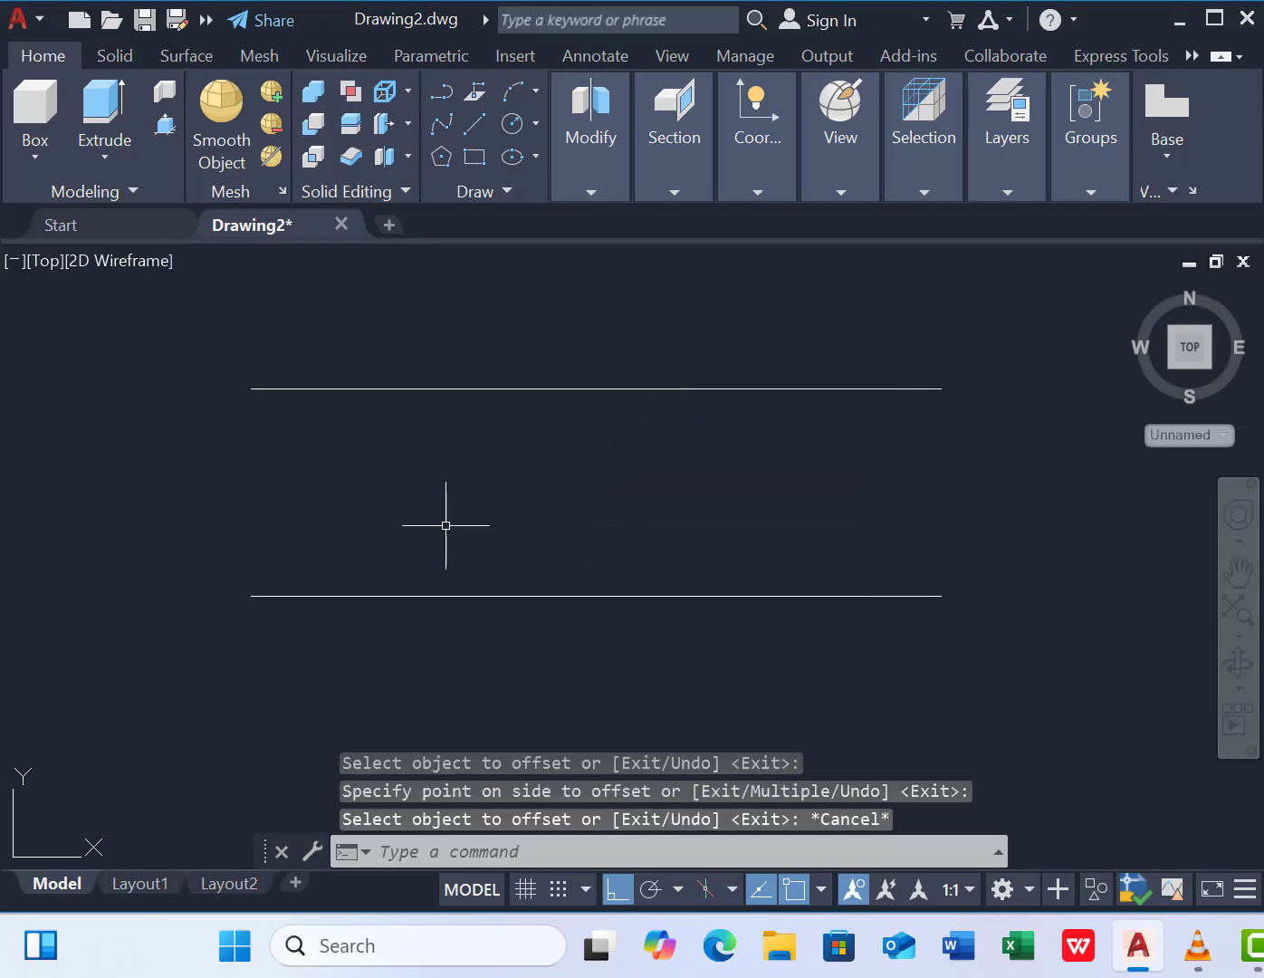
pyautogui.press('Return')
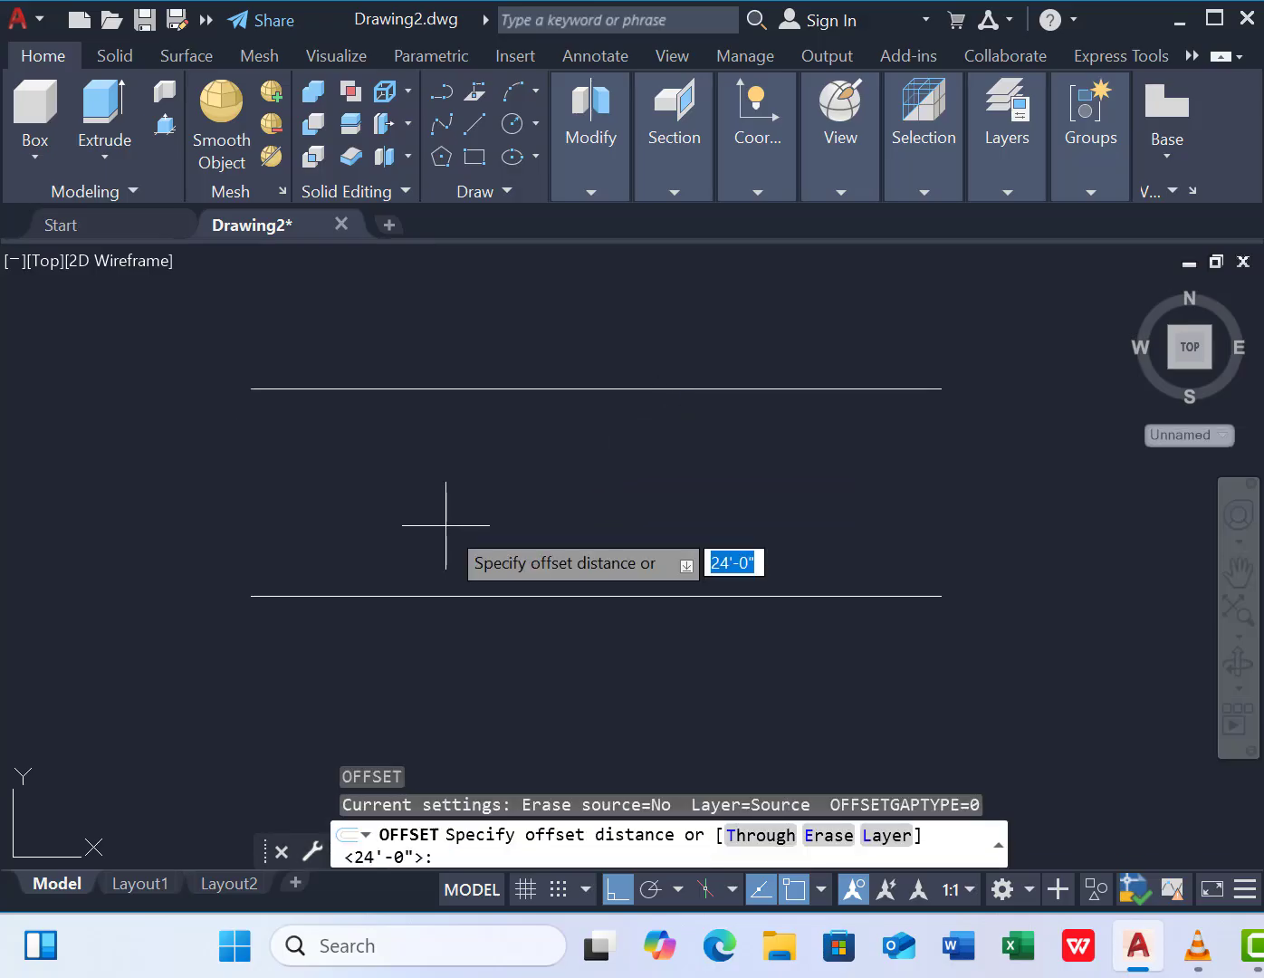
pyautogui.write("12'")
pyautogui.press('Return')
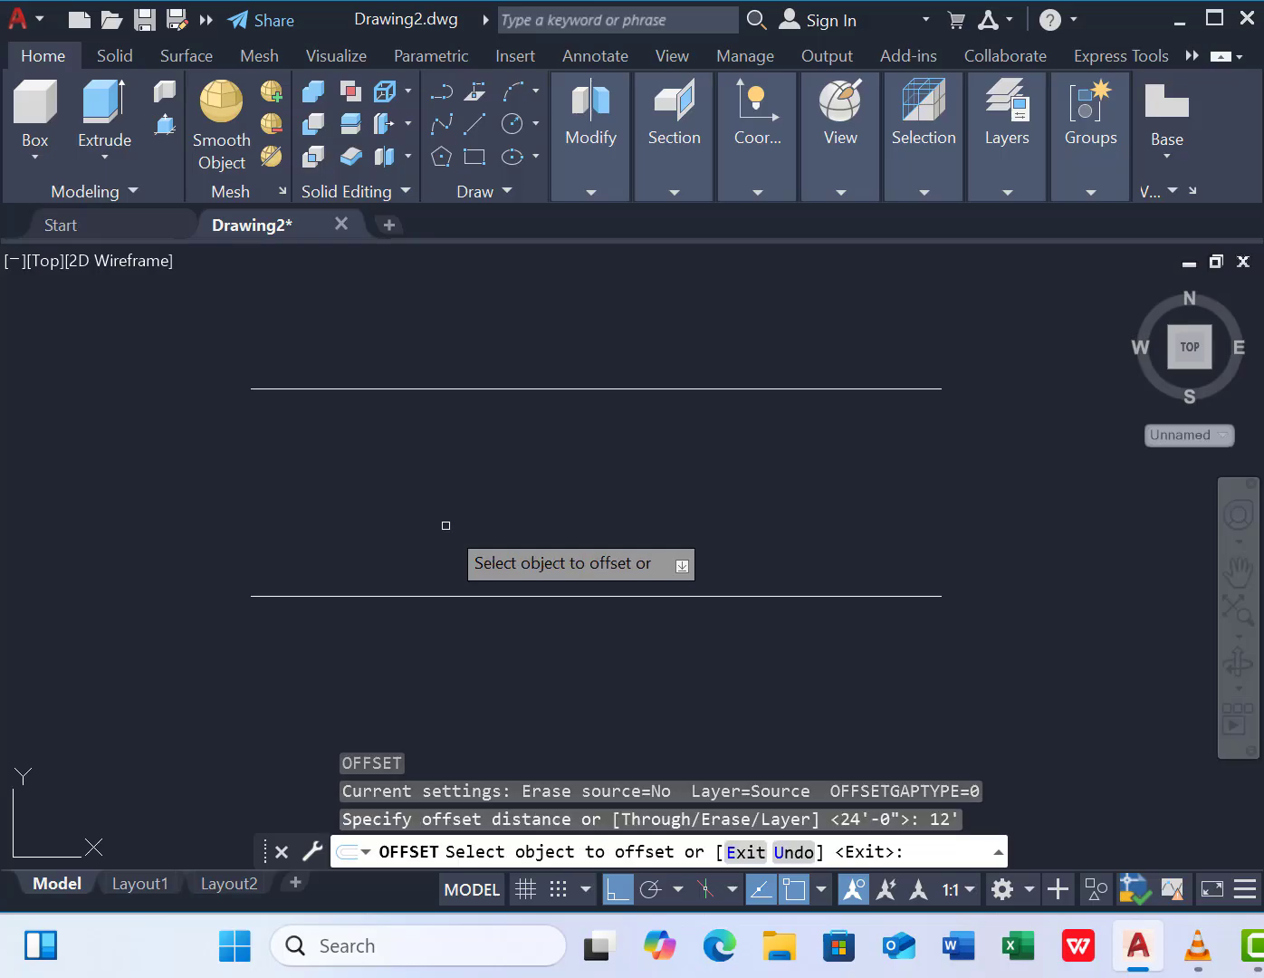
pyautogui.click(443, 388)
pyautogui.click(530, 484)
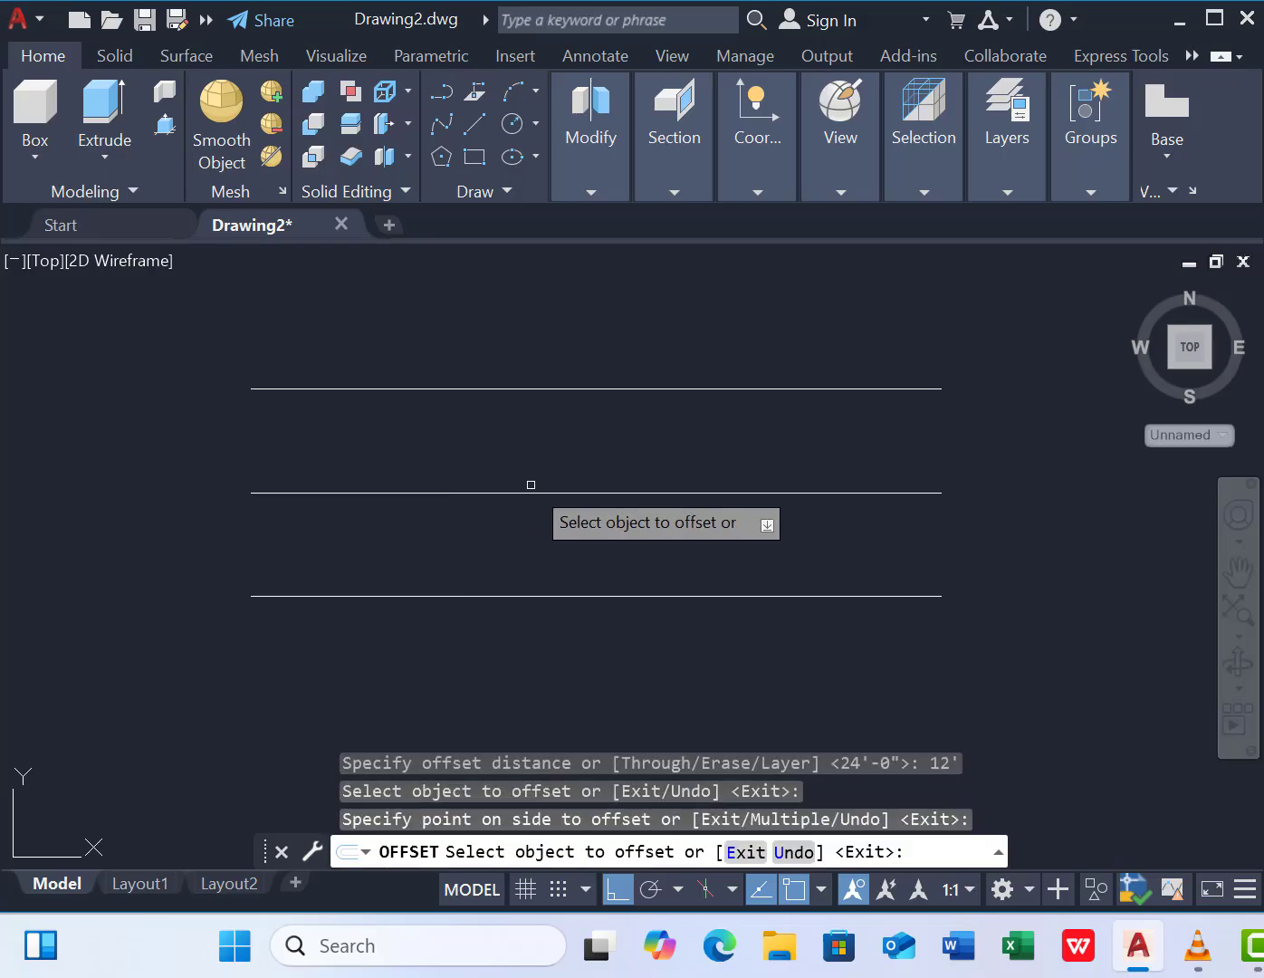
pyautogui.press('Escape')
# Offset the centre line 12" to both sides and delete the original centre line.
pyautogui.press('Return')
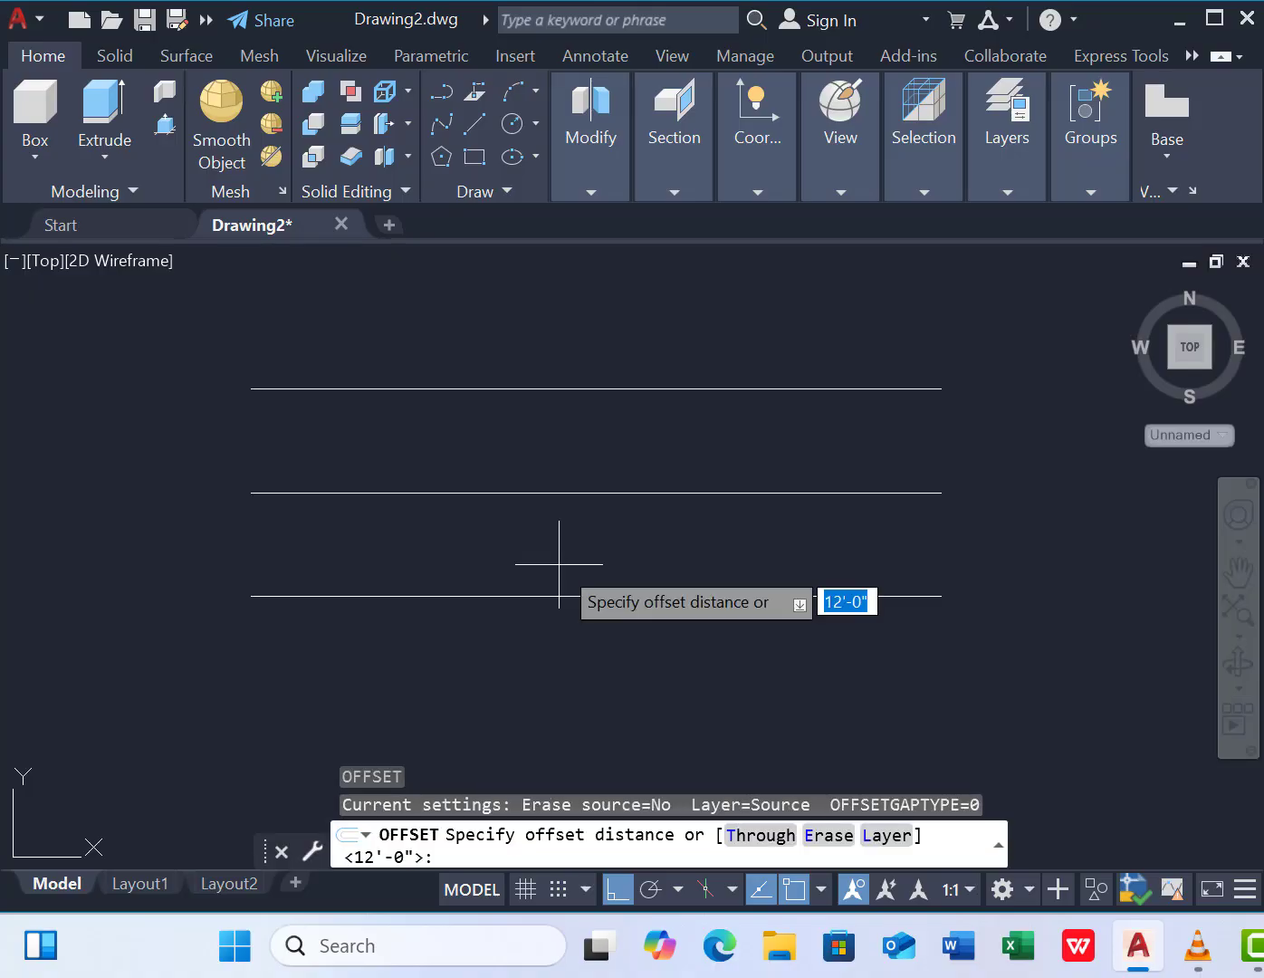
pyautogui.write('12')
pyautogui.press('Return')
pyautogui.click(291, 491)
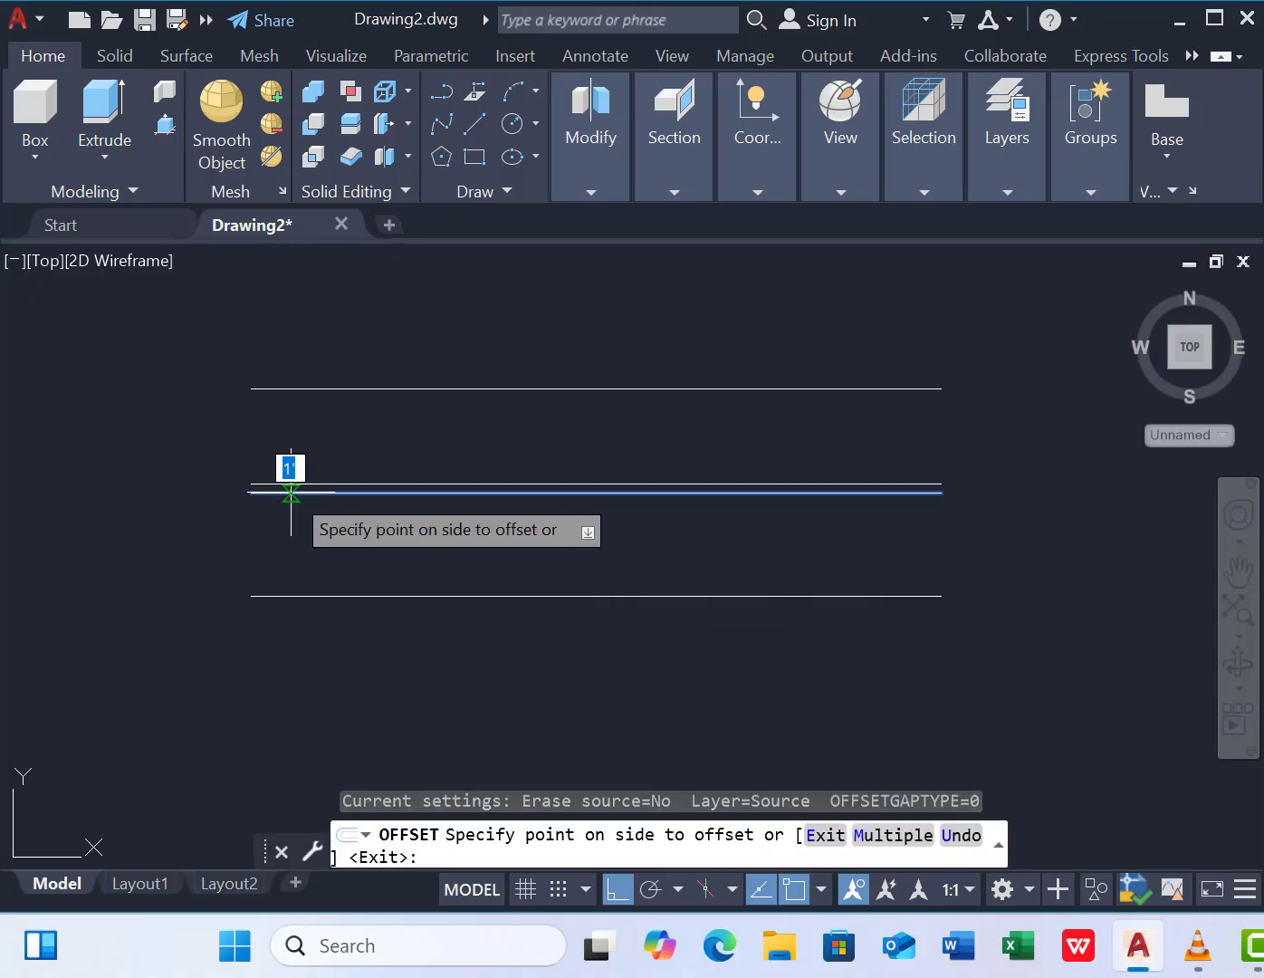
pyautogui.click(312, 496)
pyautogui.click(321, 490)
pyautogui.click(327, 469)
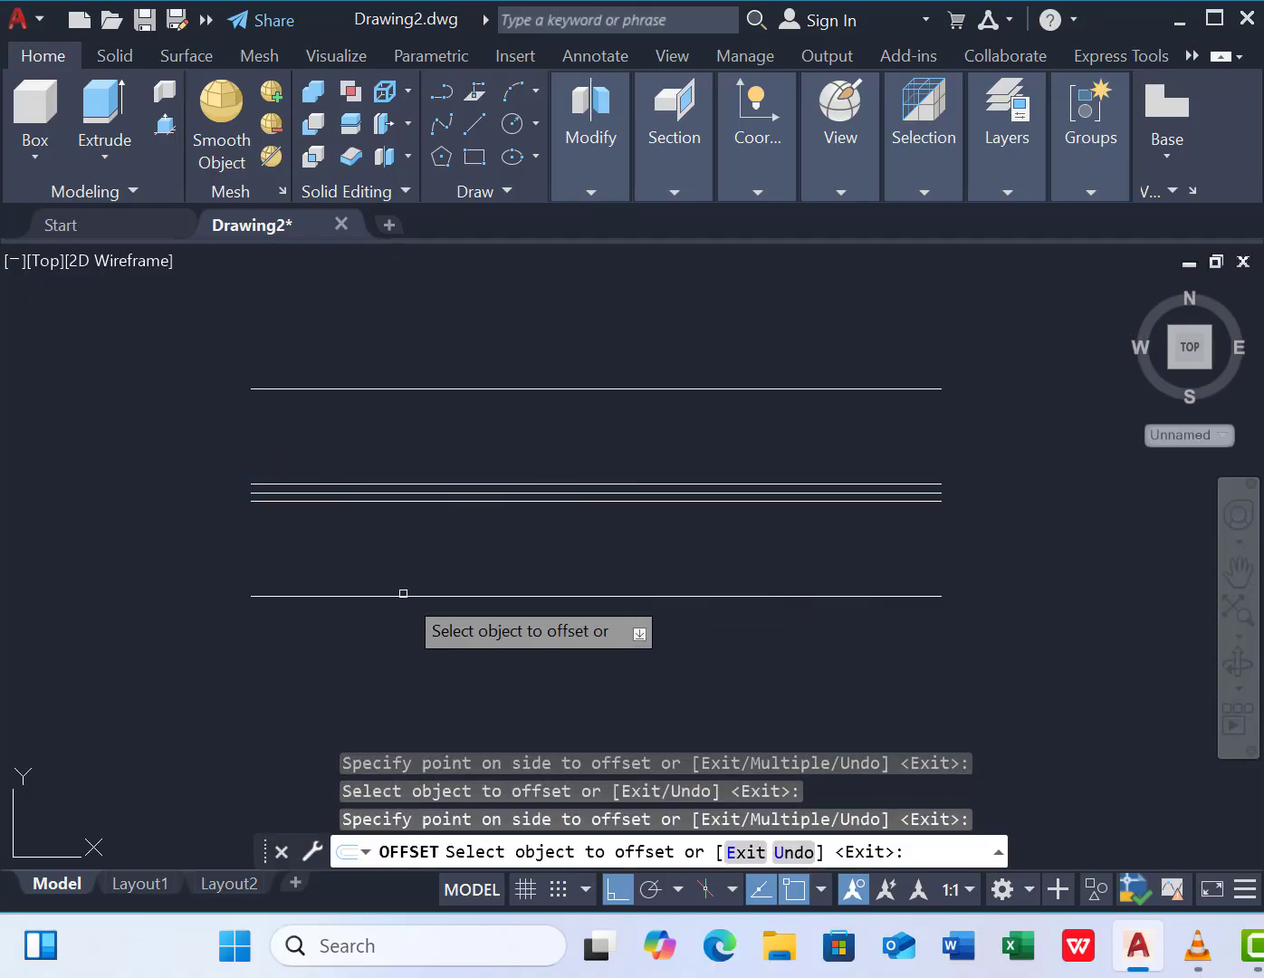
pyautogui.press('Escape')
pyautogui.click(302, 494)
pyautogui.press('Delete')
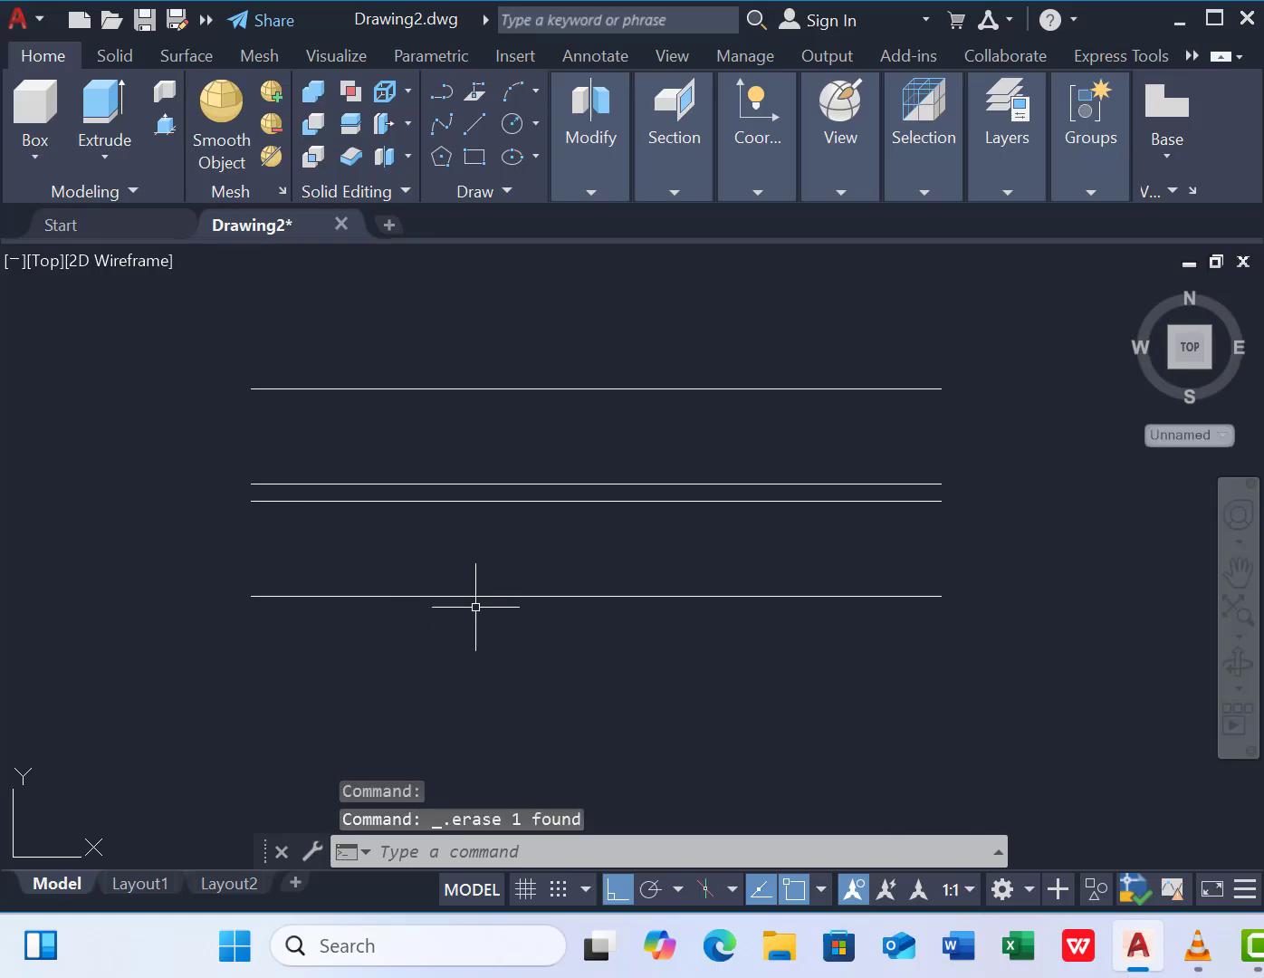
# Draw a vertical line joining the left ends of the two closely spaced middle lines.
pyautogui.click(468, 127)
pyautogui.scroll(2, 247, 515)
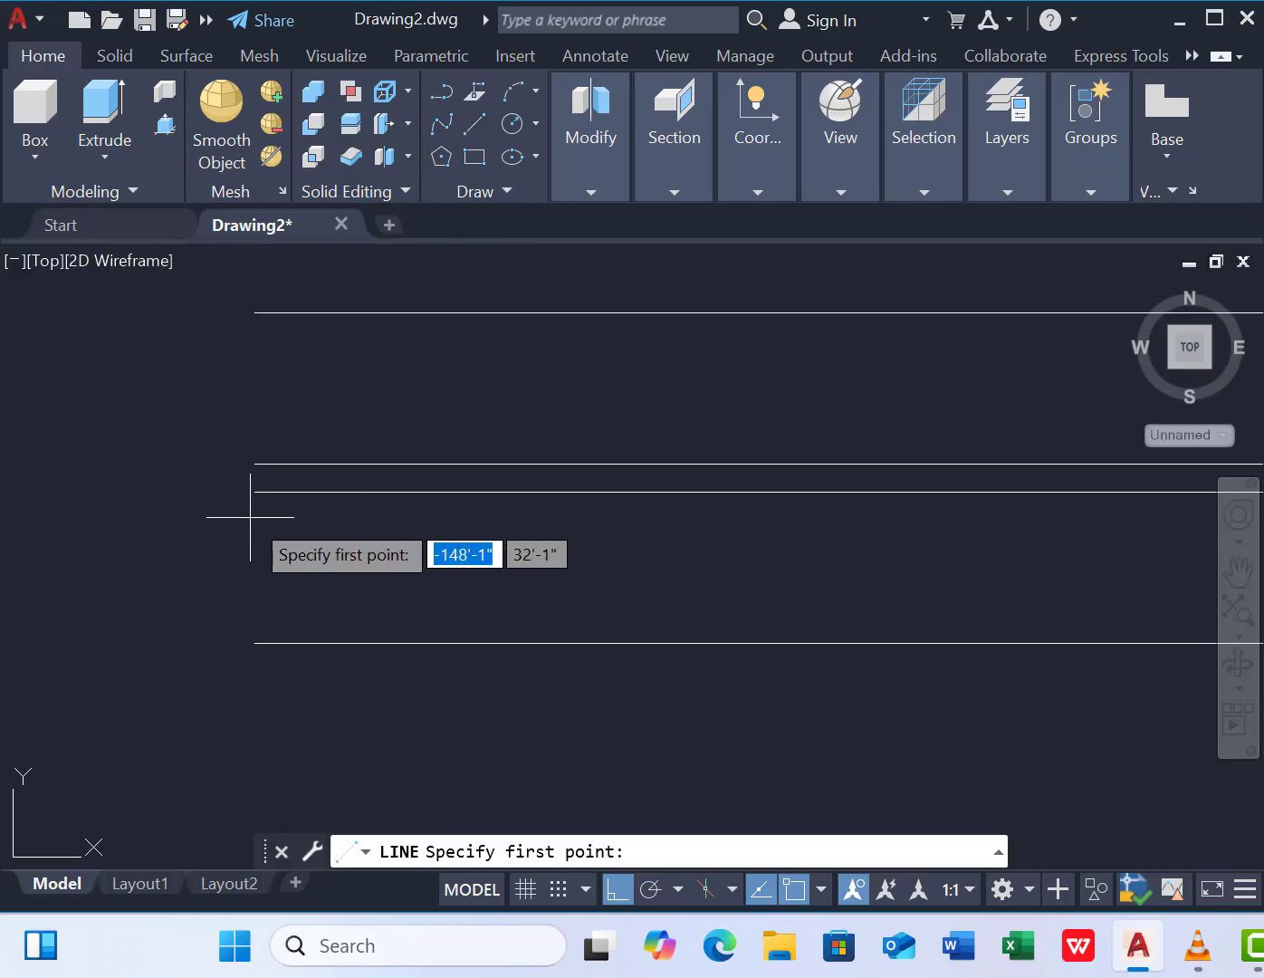
pyautogui.click(254, 463)
pyautogui.rightClick(254, 464)
pyautogui.click(332, 487)
pyautogui.rightClick(325, 406)
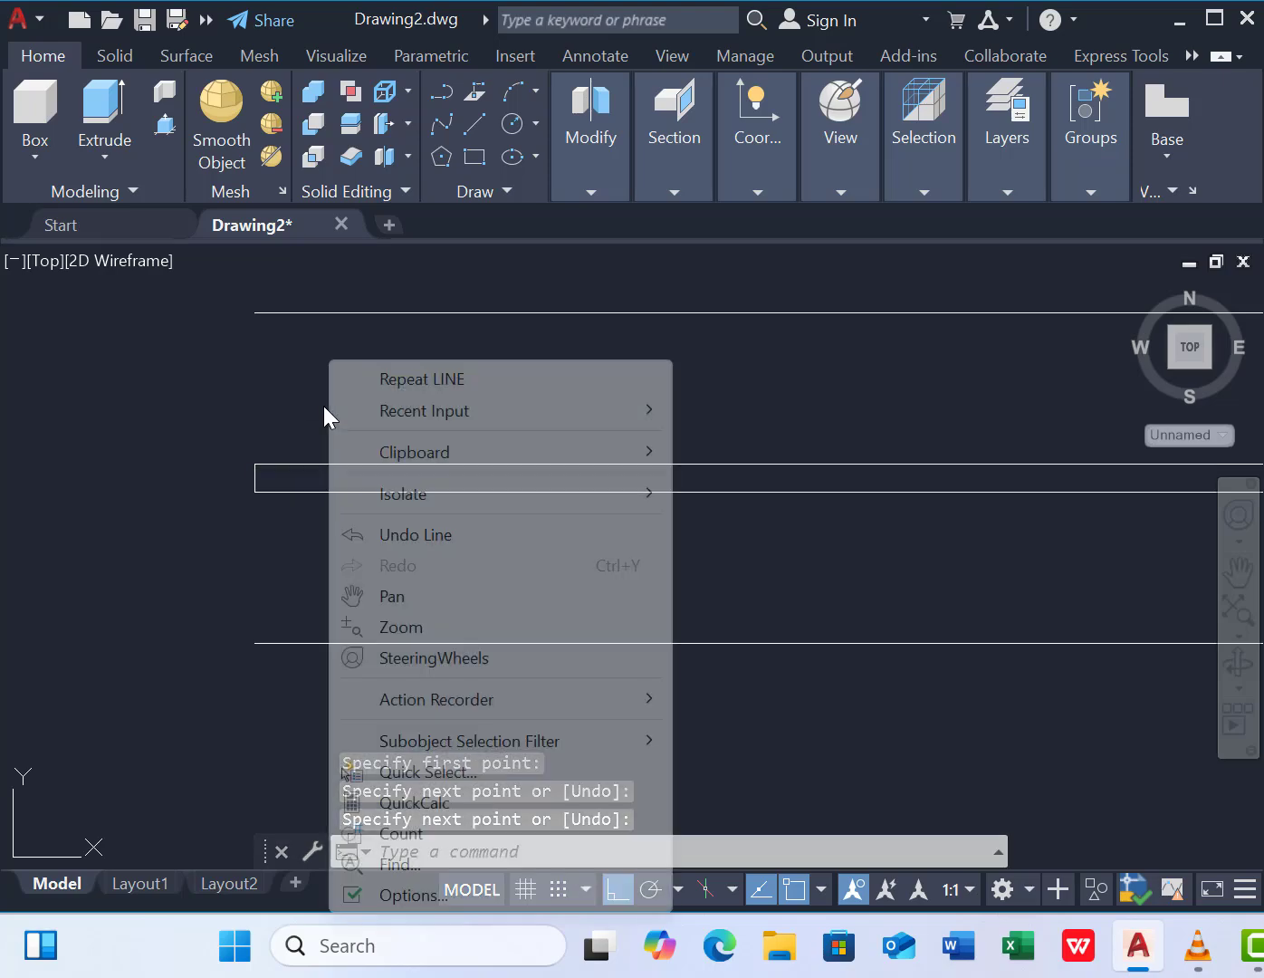
pyautogui.click(465, 352)
pyautogui.scroll(-5, 349, 433)
pyautogui.click(365, 426)
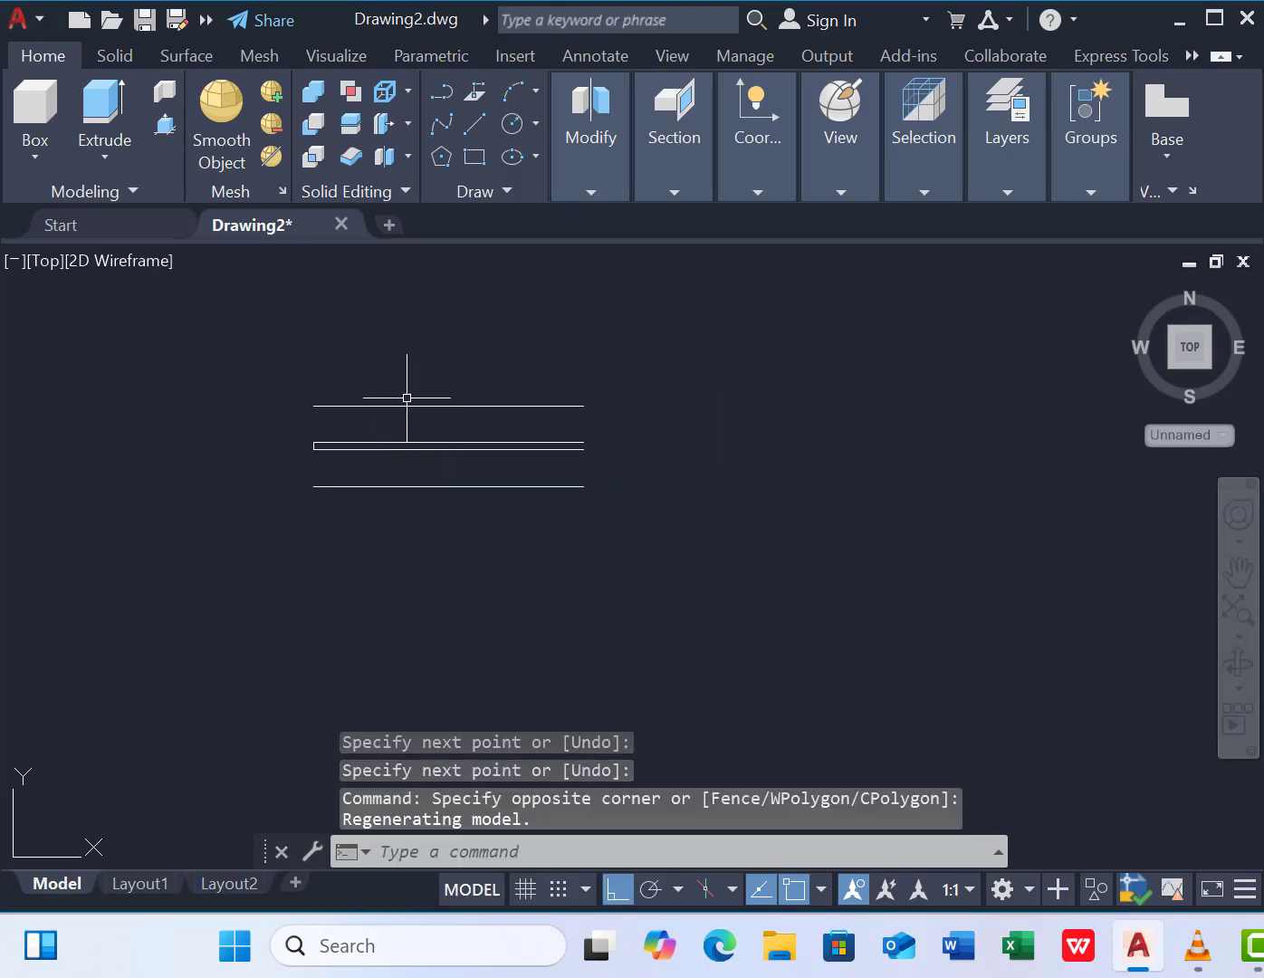
# Close the right end of the narrow middle strip with a vertical line between its two endpoints.
pyautogui.click(474, 123)
pyautogui.scroll(3, 565, 457)
pyautogui.click(607, 372)
pyautogui.click(606, 348)
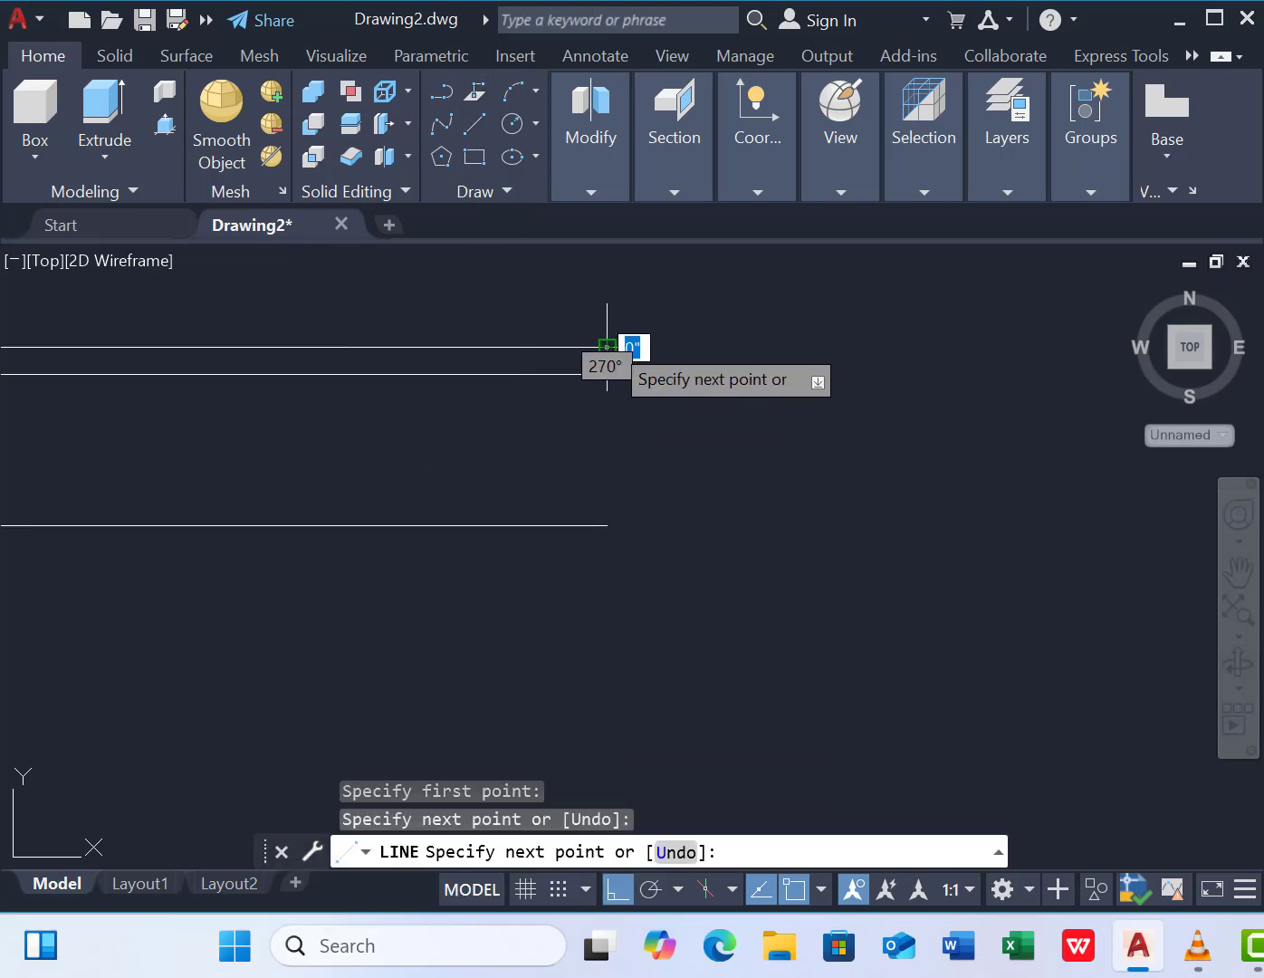
pyautogui.rightClick(611, 343)
pyautogui.click(661, 362)
# Fillet the upper-left corner of the narrow middle strip with a 7" radius.
pyautogui.scroll(-2, 681, 525)
pyautogui.write('f')
pyautogui.press('Return')
pyautogui.write('r')
pyautogui.press('Return')
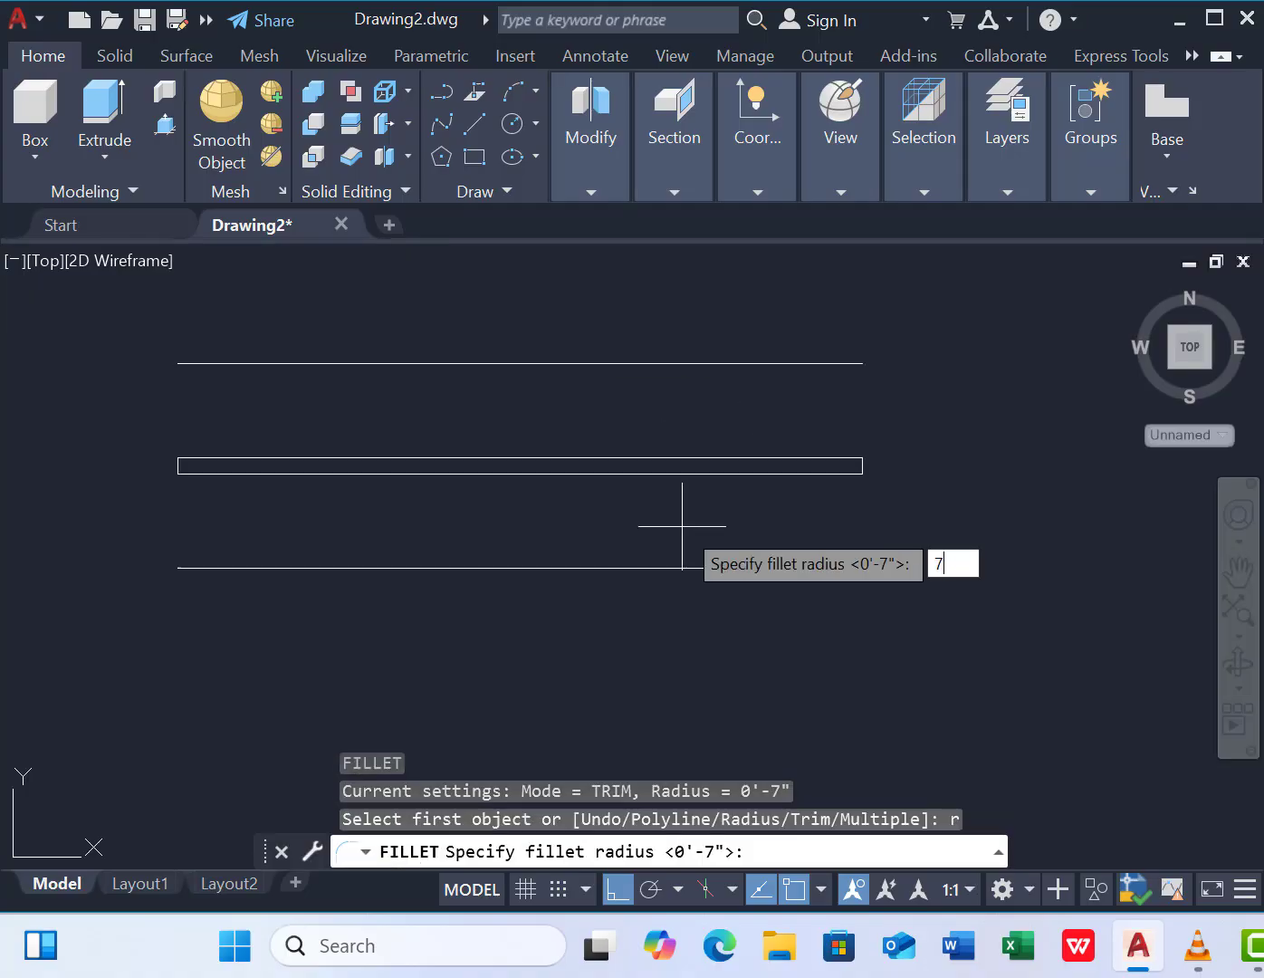
pyautogui.write('7')
pyautogui.press('Return')
pyautogui.scroll(5, 197, 432)
pyautogui.click(180, 533)
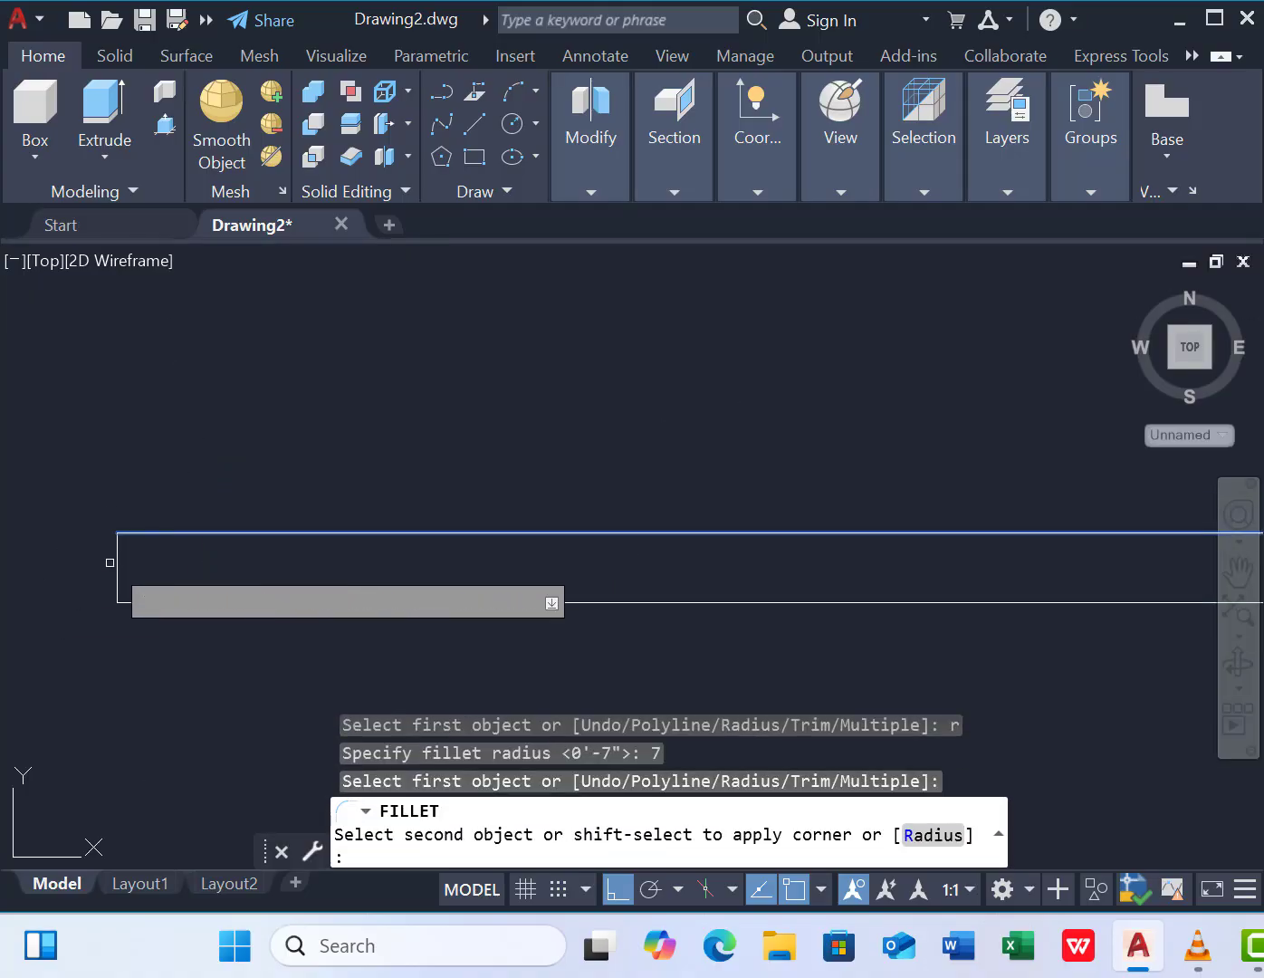
pyautogui.click(115, 562)
# Fillet the lower-left corner of the narrow middle strip with the same 7" radius.
pyautogui.rightClick(147, 358)
pyautogui.click(274, 375)
pyautogui.click(127, 600)
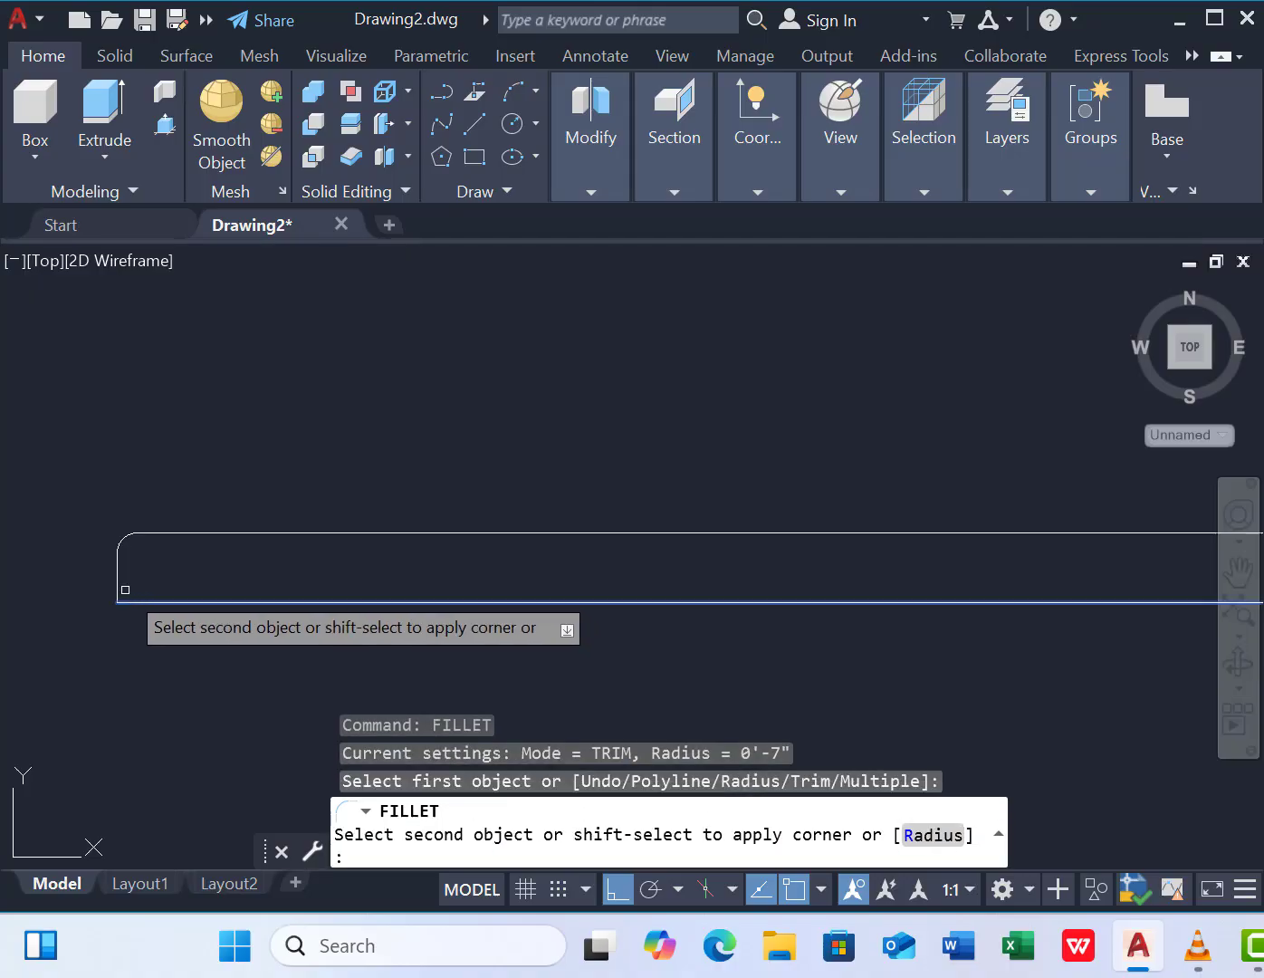
pyautogui.click(124, 583)
# Fillet the upper-right corner of the narrow middle strip with the 7" radius.
pyautogui.rightClick(142, 482)
pyautogui.click(141, 376)
pyautogui.scroll(-4, 657, 489)
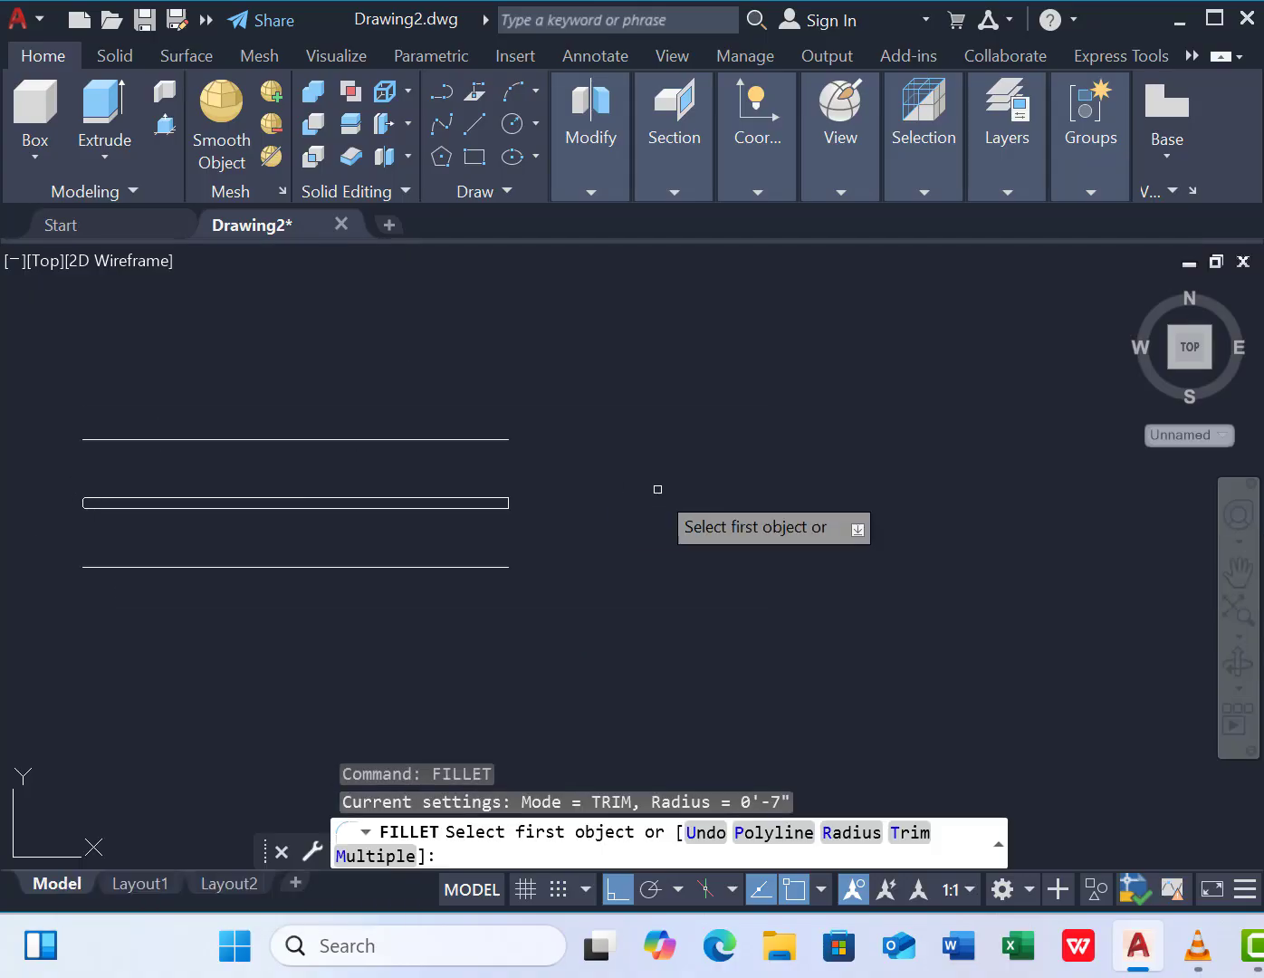
pyautogui.scroll(4, 505, 483)
pyautogui.click(518, 445)
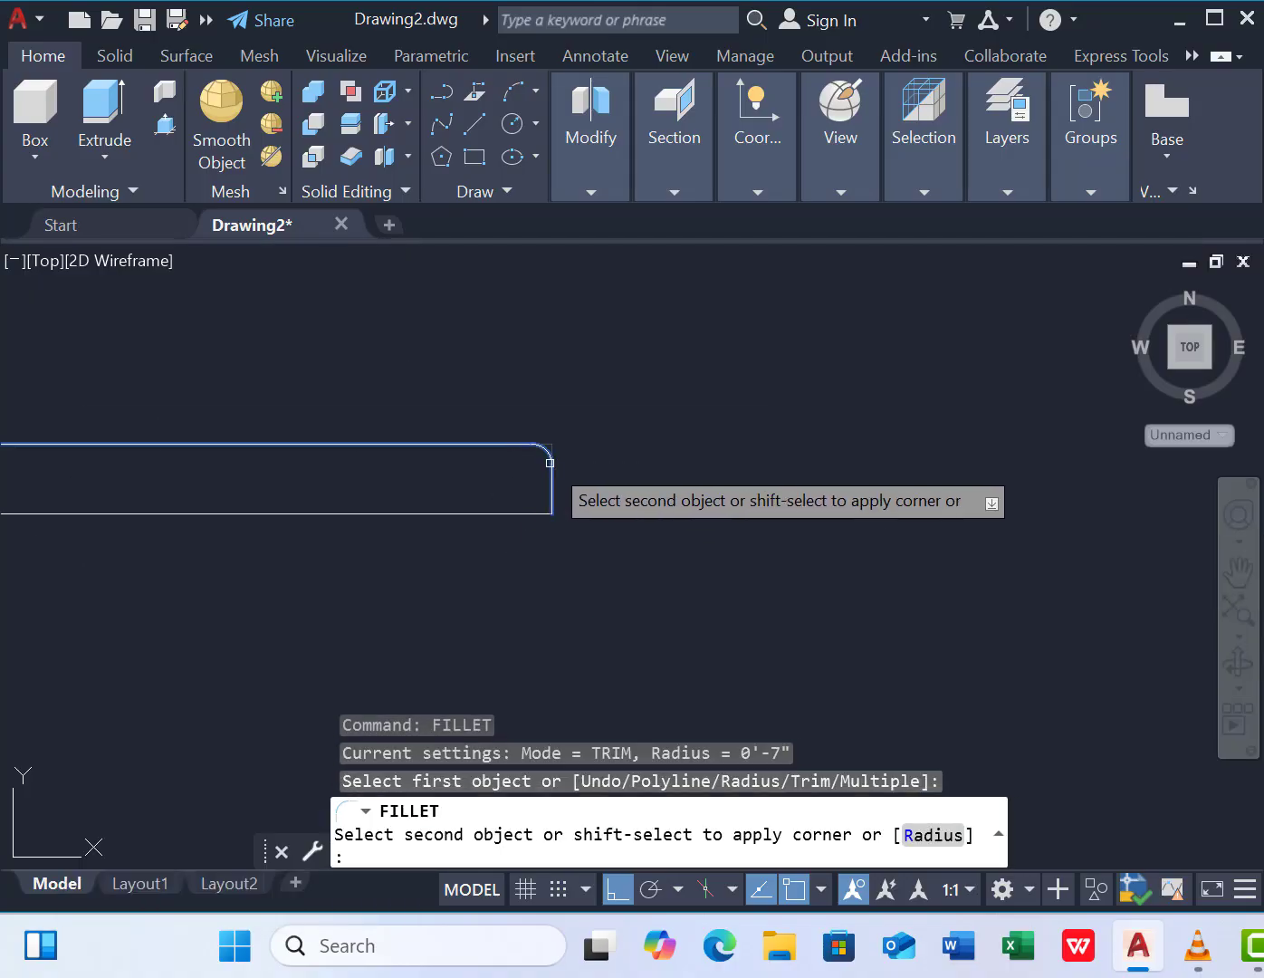
pyautogui.click(549, 463)
# Fillet the lower-right corner of the narrow middle strip with the 7" radius and end the Fillet command.
pyautogui.rightClick(559, 360)
pyautogui.click(634, 378)
pyautogui.click(517, 513)
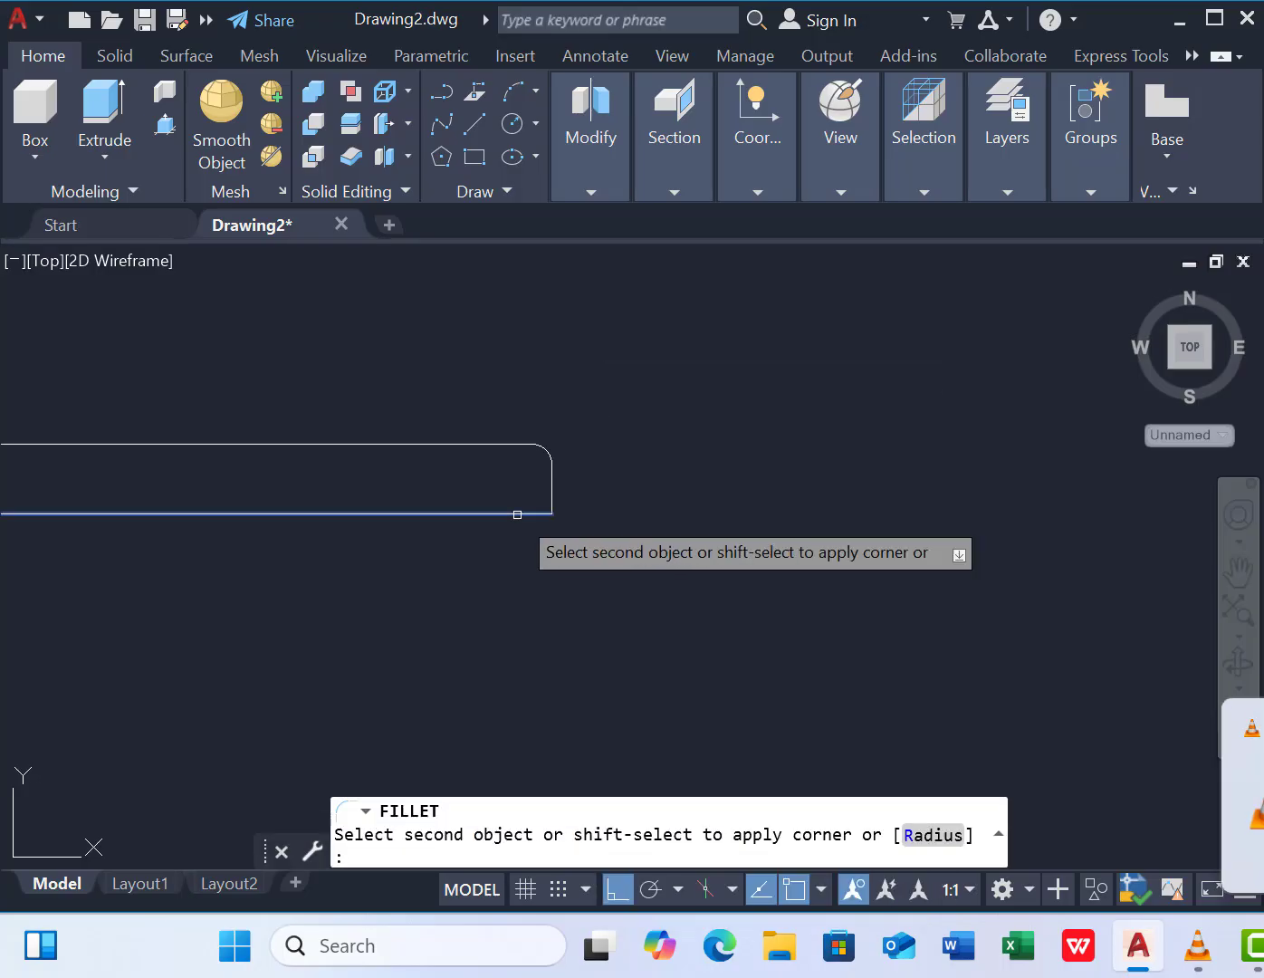
pyautogui.click(548, 496)
pyautogui.rightClick(677, 361)
pyautogui.click(730, 376)
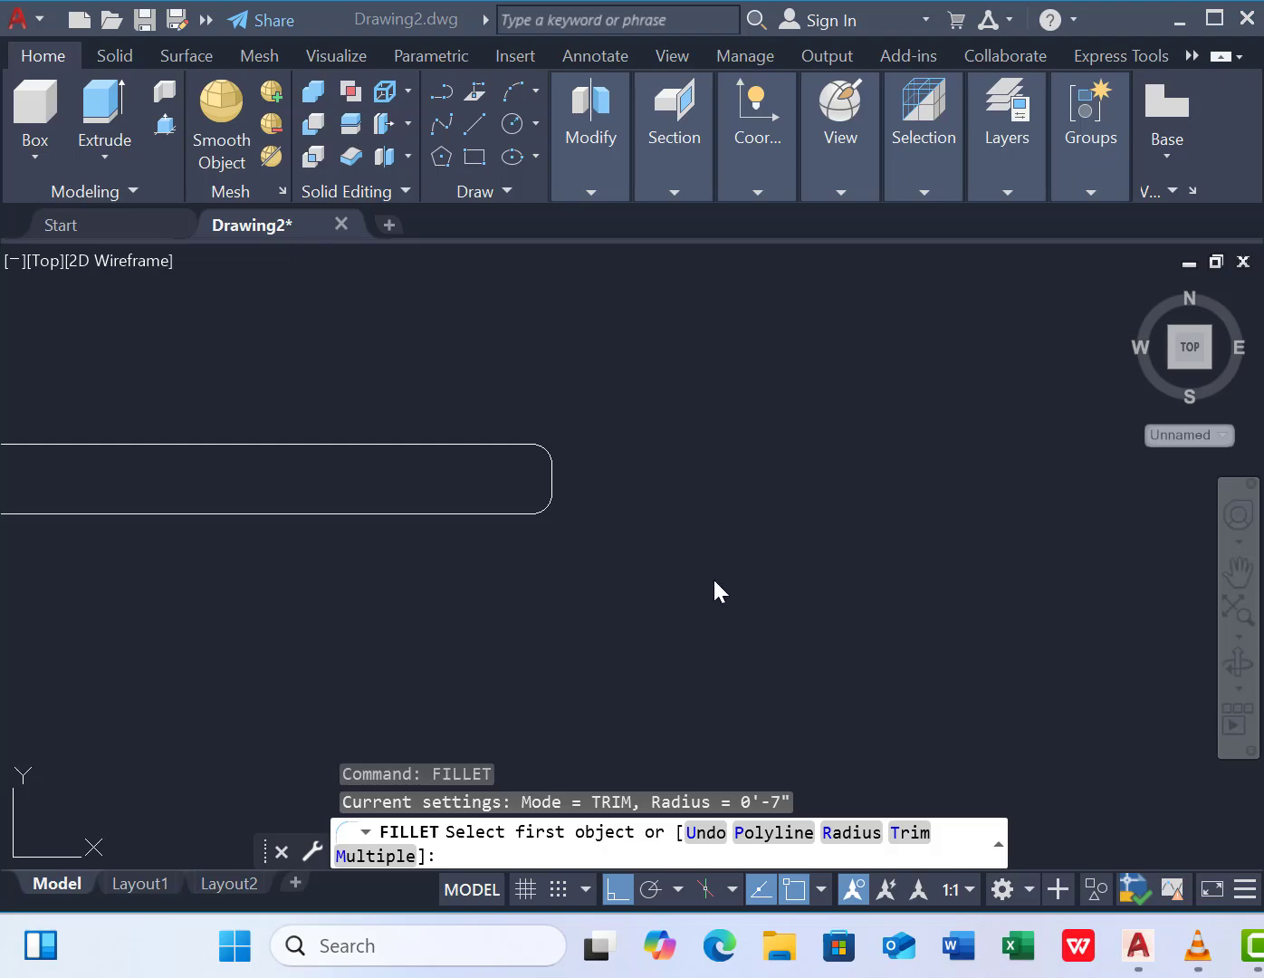
pyautogui.scroll(-3, 804, 552)
pyautogui.scroll(1, 321, 547)
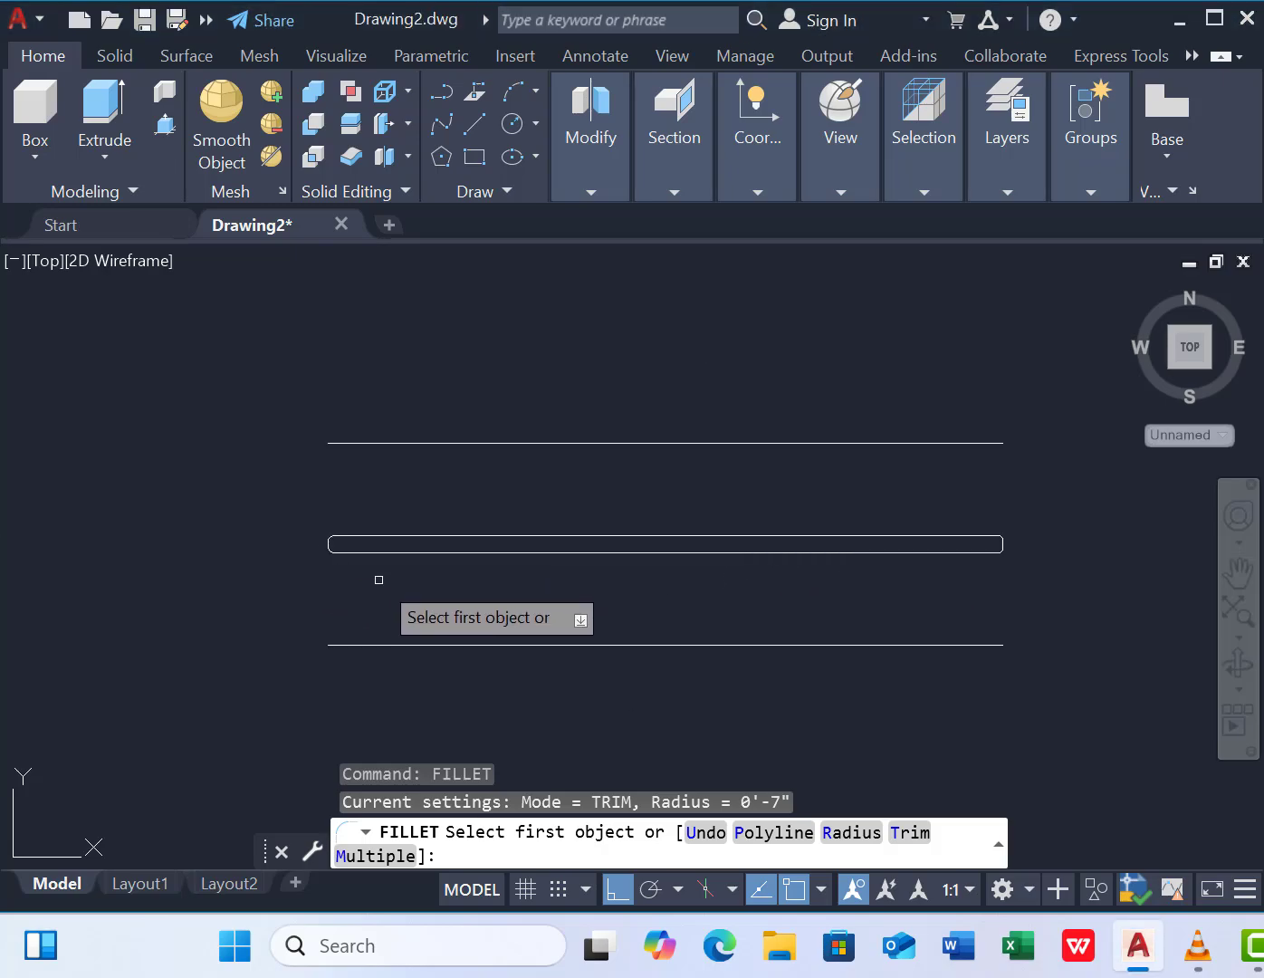
pyautogui.press('Escape')
# Join all lines and arcs of the rounded middle strip into one polyline.
pyautogui.click(235, 503)
pyautogui.click(1107, 616)
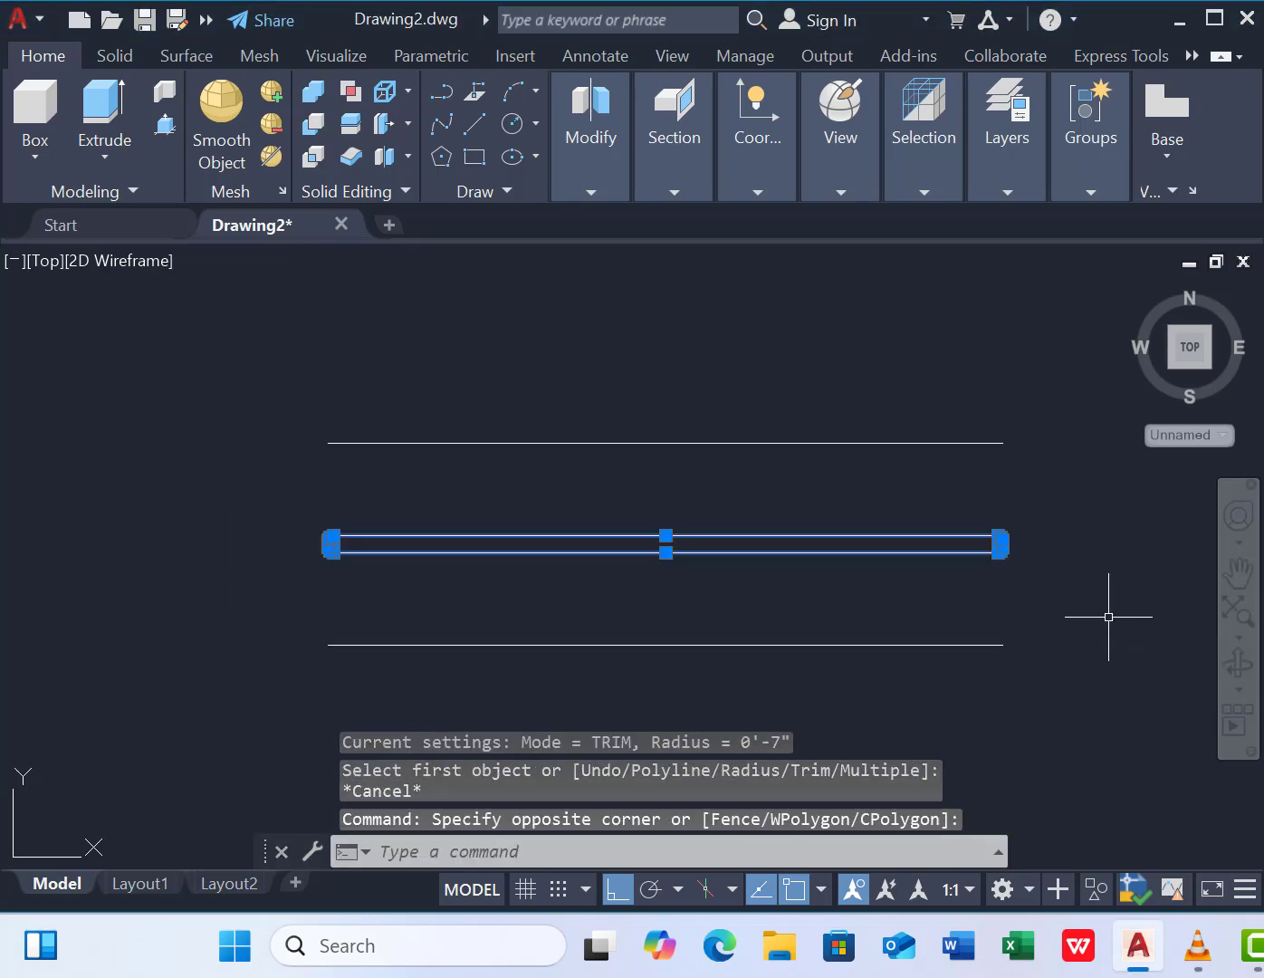
pyautogui.press('Return')
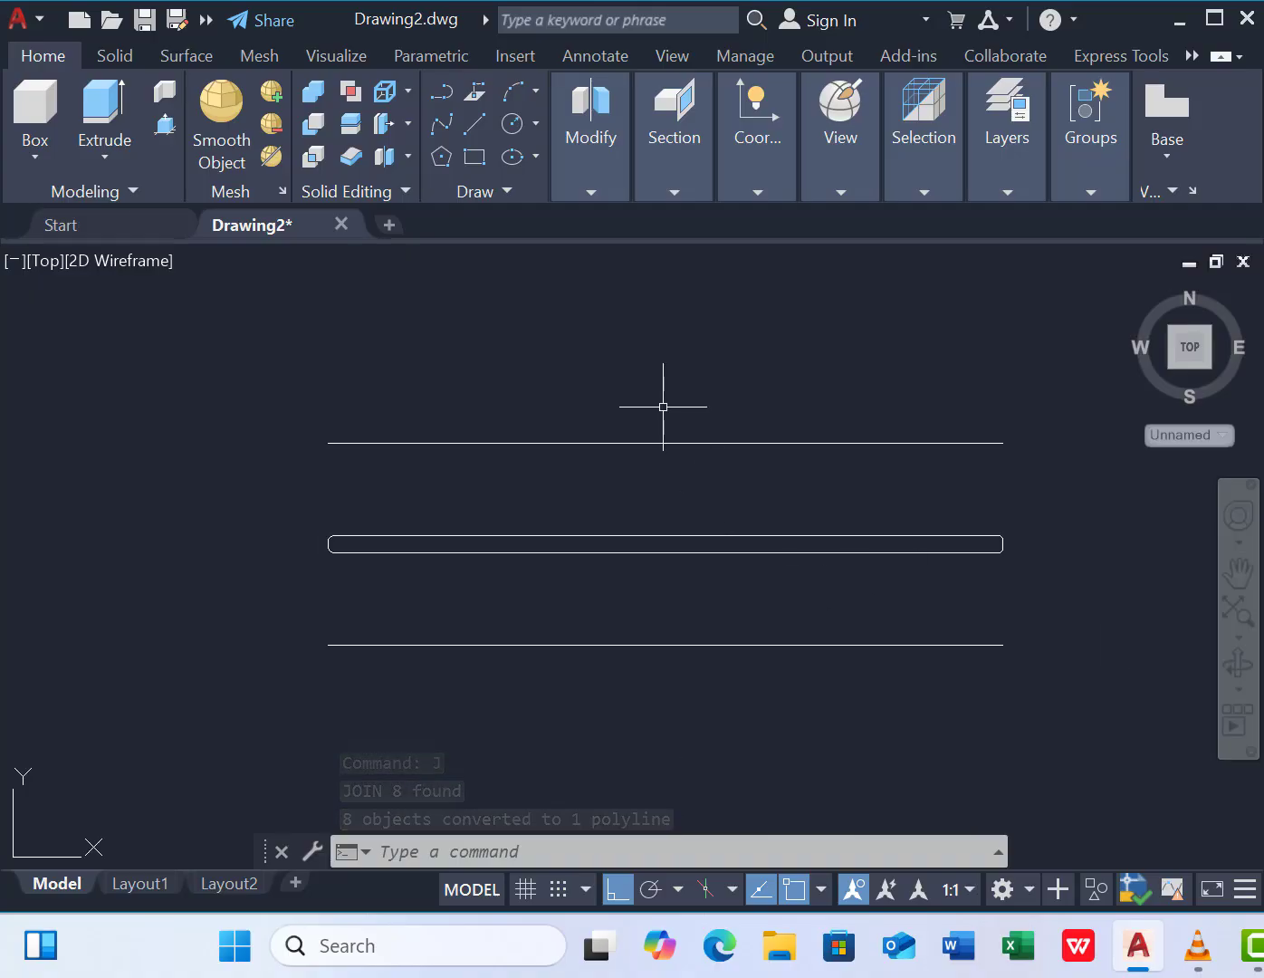
# Offset the upper and lower outer lines 5' inward, toward the rounded middle strip.
pyautogui.write('o')
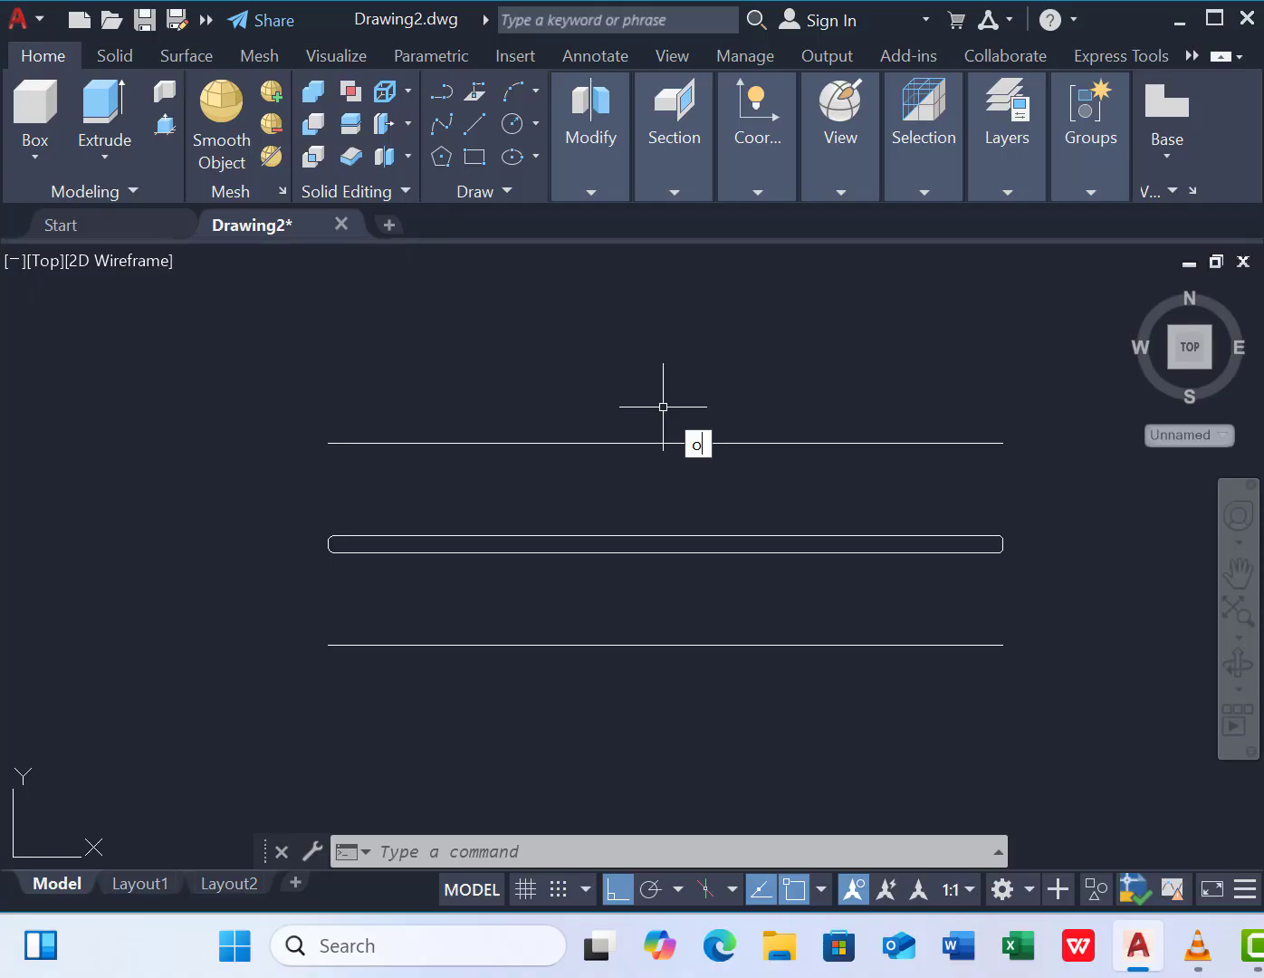
pyautogui.press('Return')
pyautogui.write("5'")
pyautogui.press('Return')
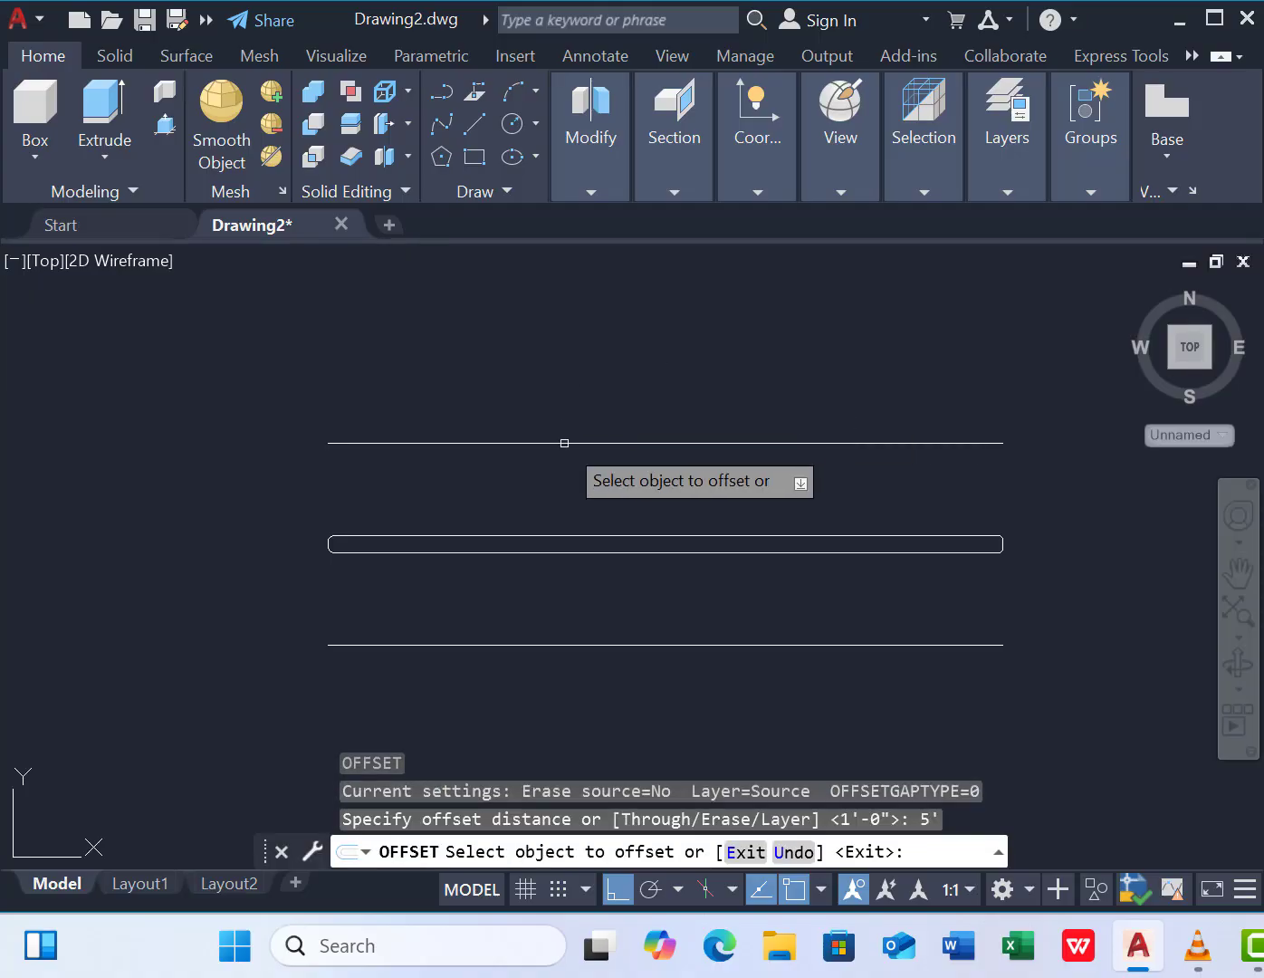
pyautogui.click(564, 443)
pyautogui.click(559, 485)
pyautogui.click(543, 645)
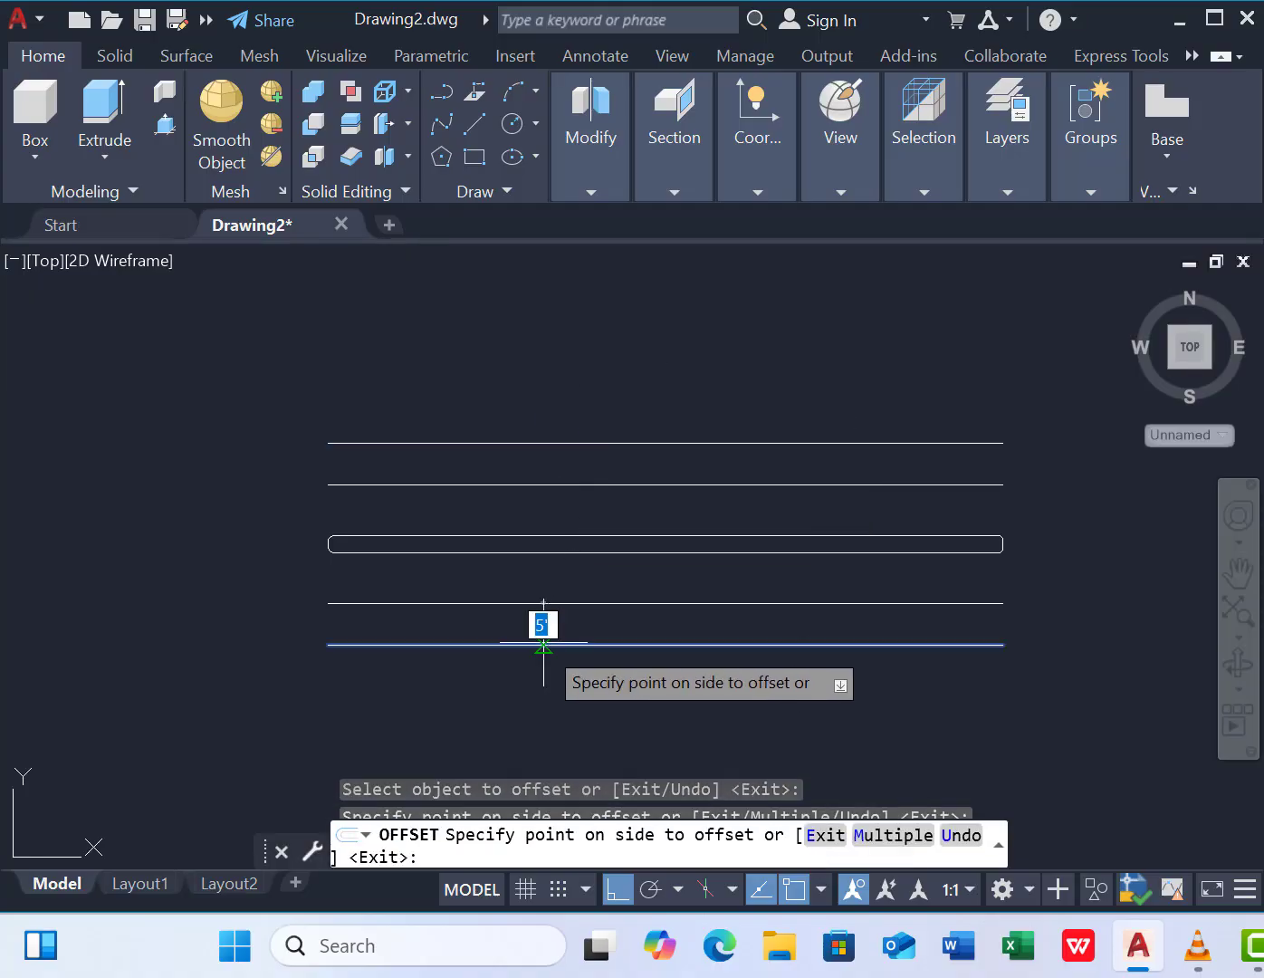
pyautogui.click(557, 692)
pyautogui.press('Escape')
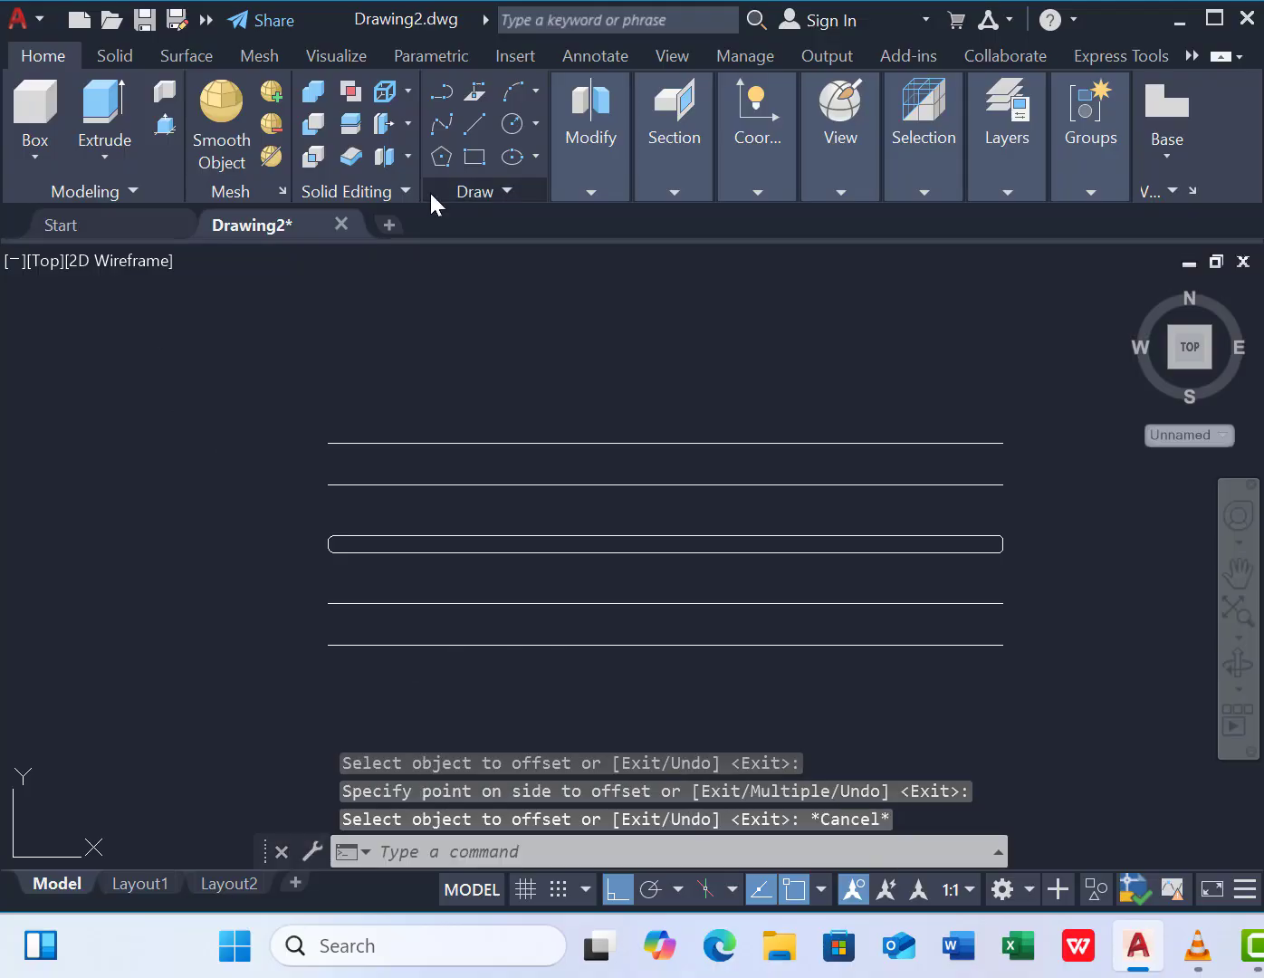
# Draw a small horizontal rectangle just below the left end of the upper inner line.
pyautogui.click(475, 157)
pyautogui.scroll(5, 348, 492)
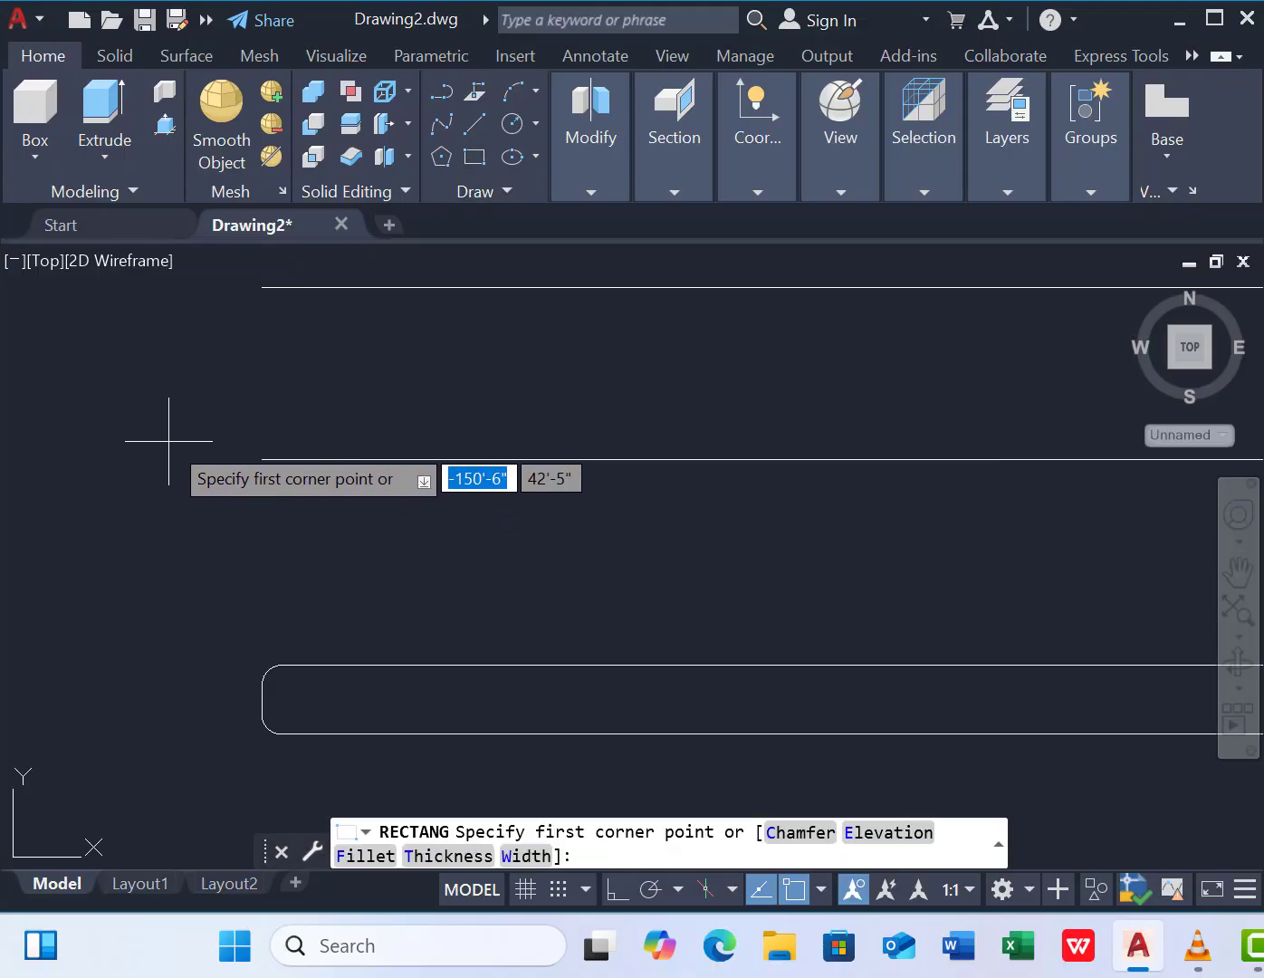
pyautogui.scroll(-2, 217, 417)
pyautogui.click(260, 465)
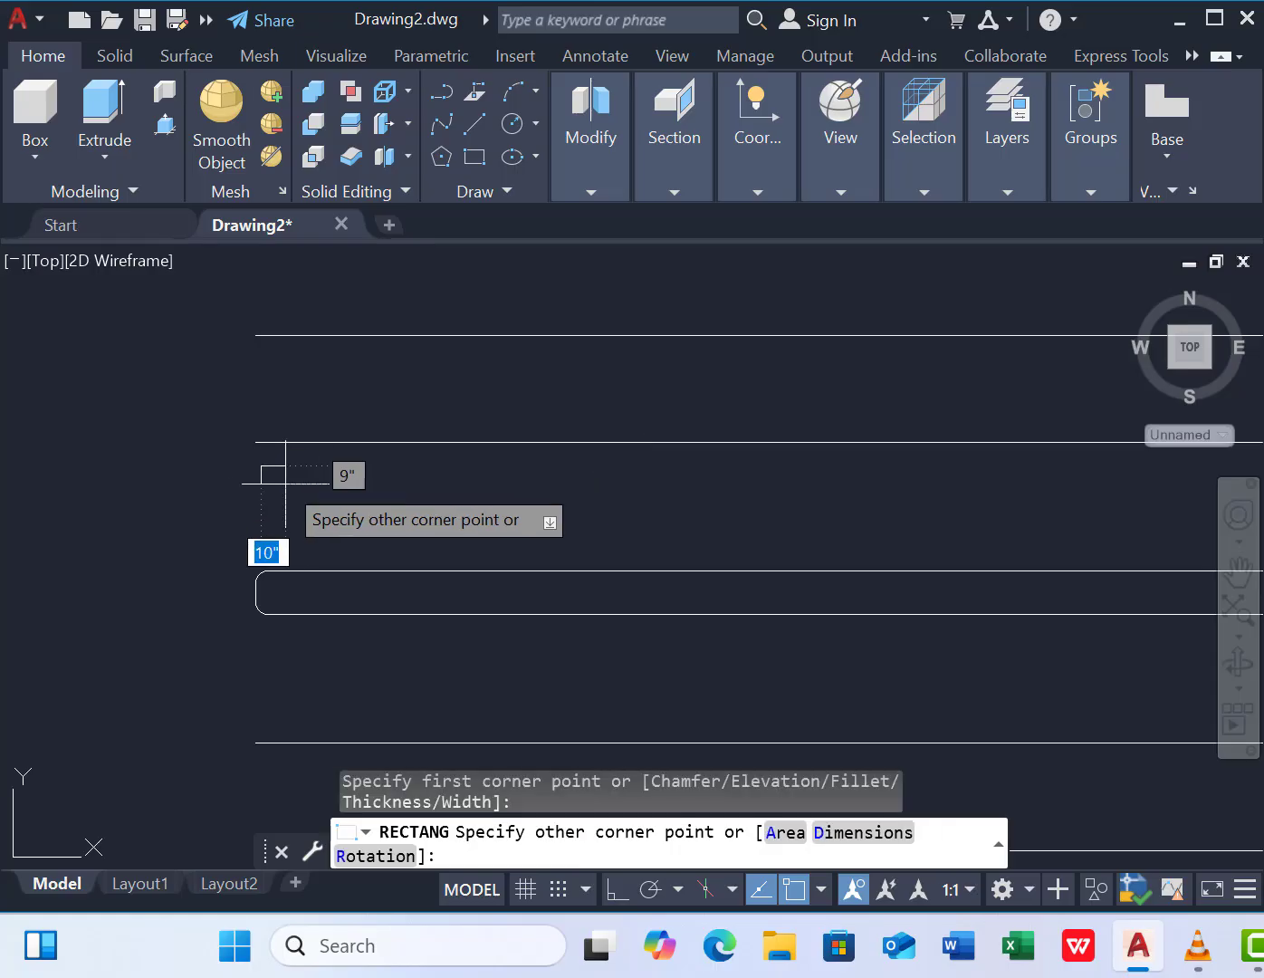
pyautogui.click(347, 490)
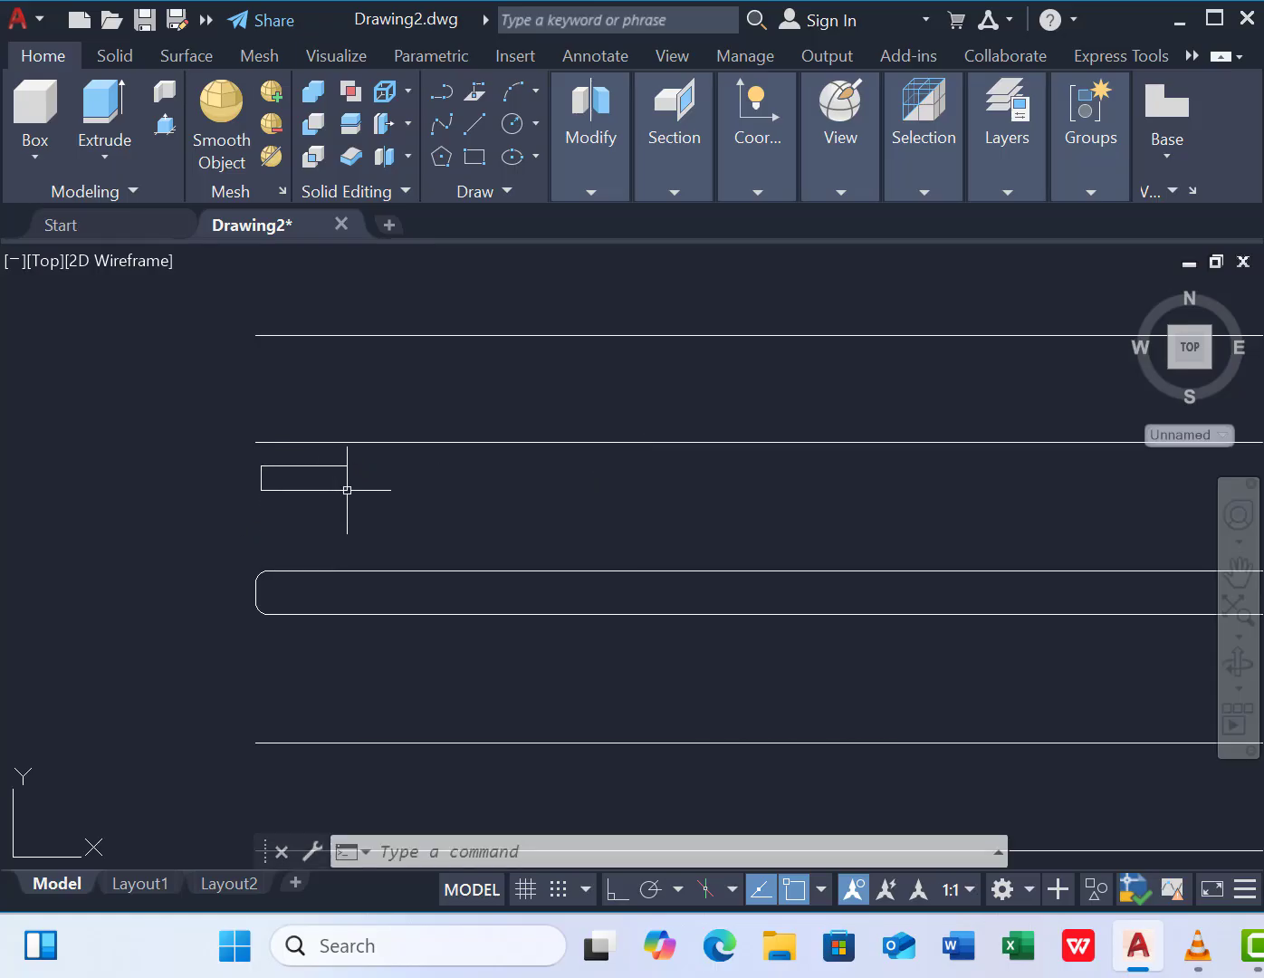
pyautogui.click(220, 457)
pyautogui.click(448, 521)
pyautogui.write('co')
pyautogui.press('Return')
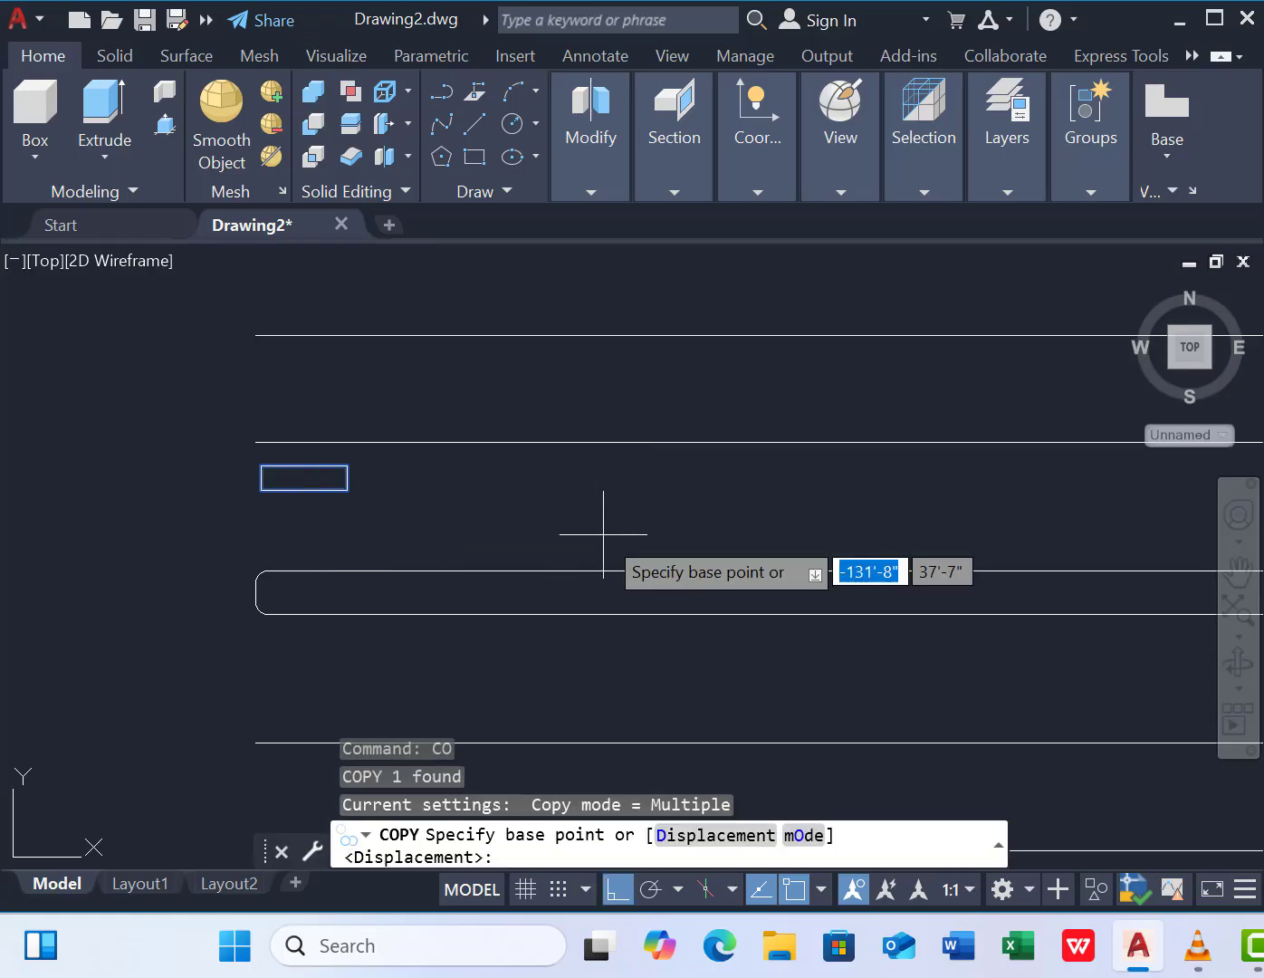
pyautogui.press('Escape')
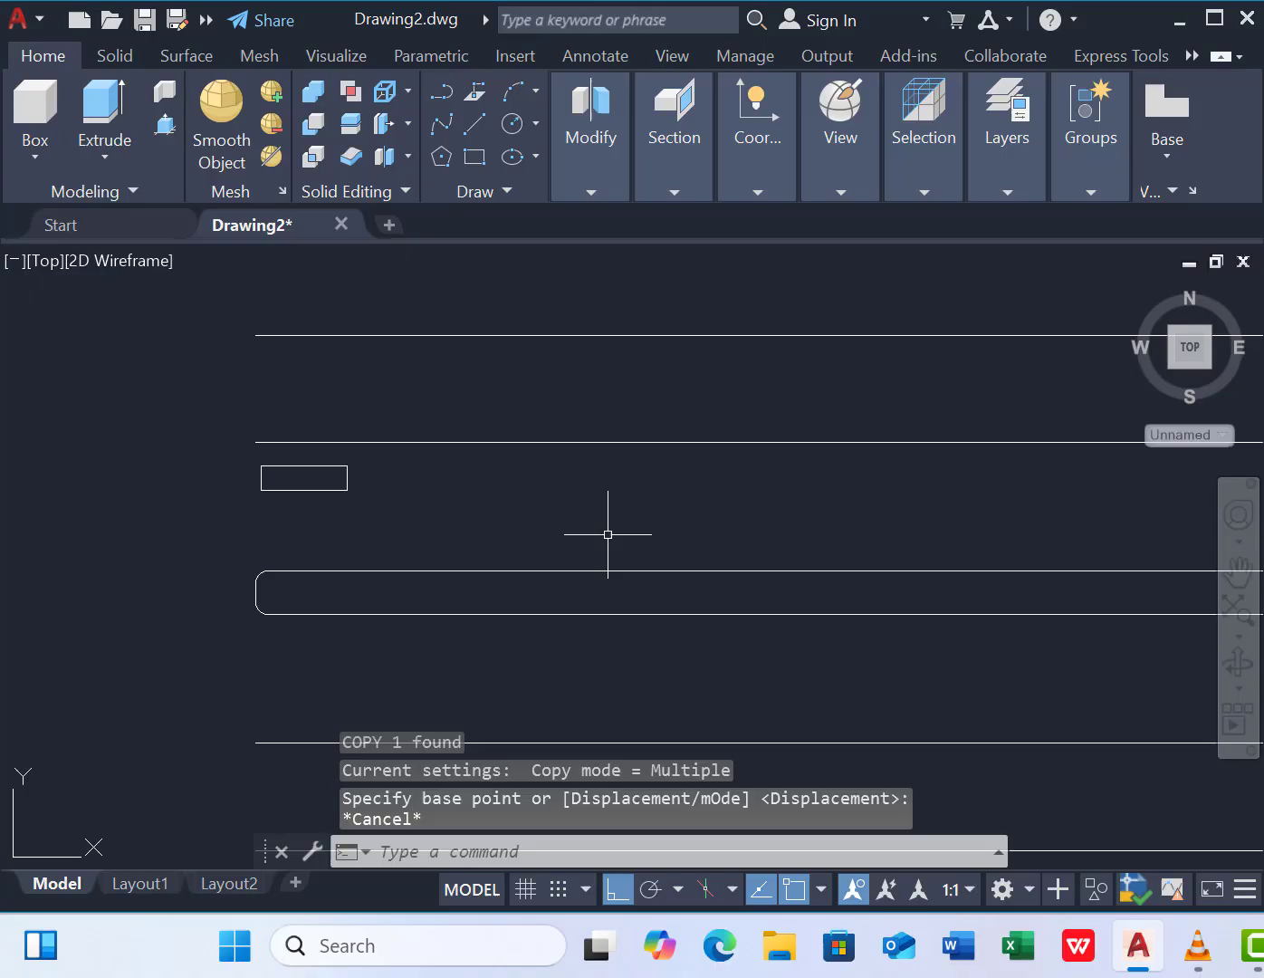
# Move the small rectangle by its left edge's midpoint onto the left endpoint of the upper inner line.
pyautogui.click(240, 453)
pyautogui.click(497, 562)
pyautogui.write('m')
pyautogui.press('Return')
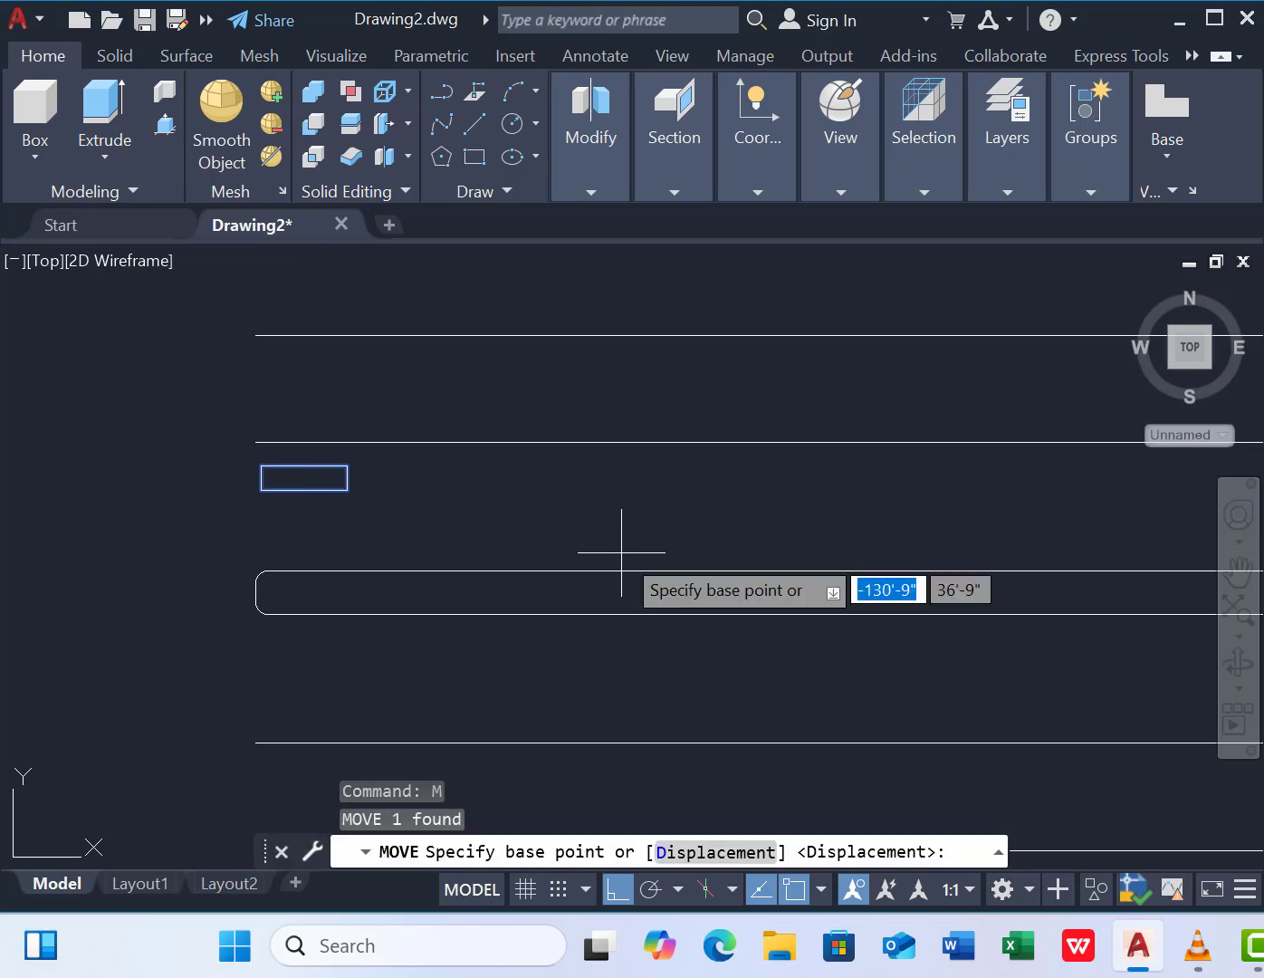
pyautogui.click(261, 477)
pyautogui.click(256, 441)
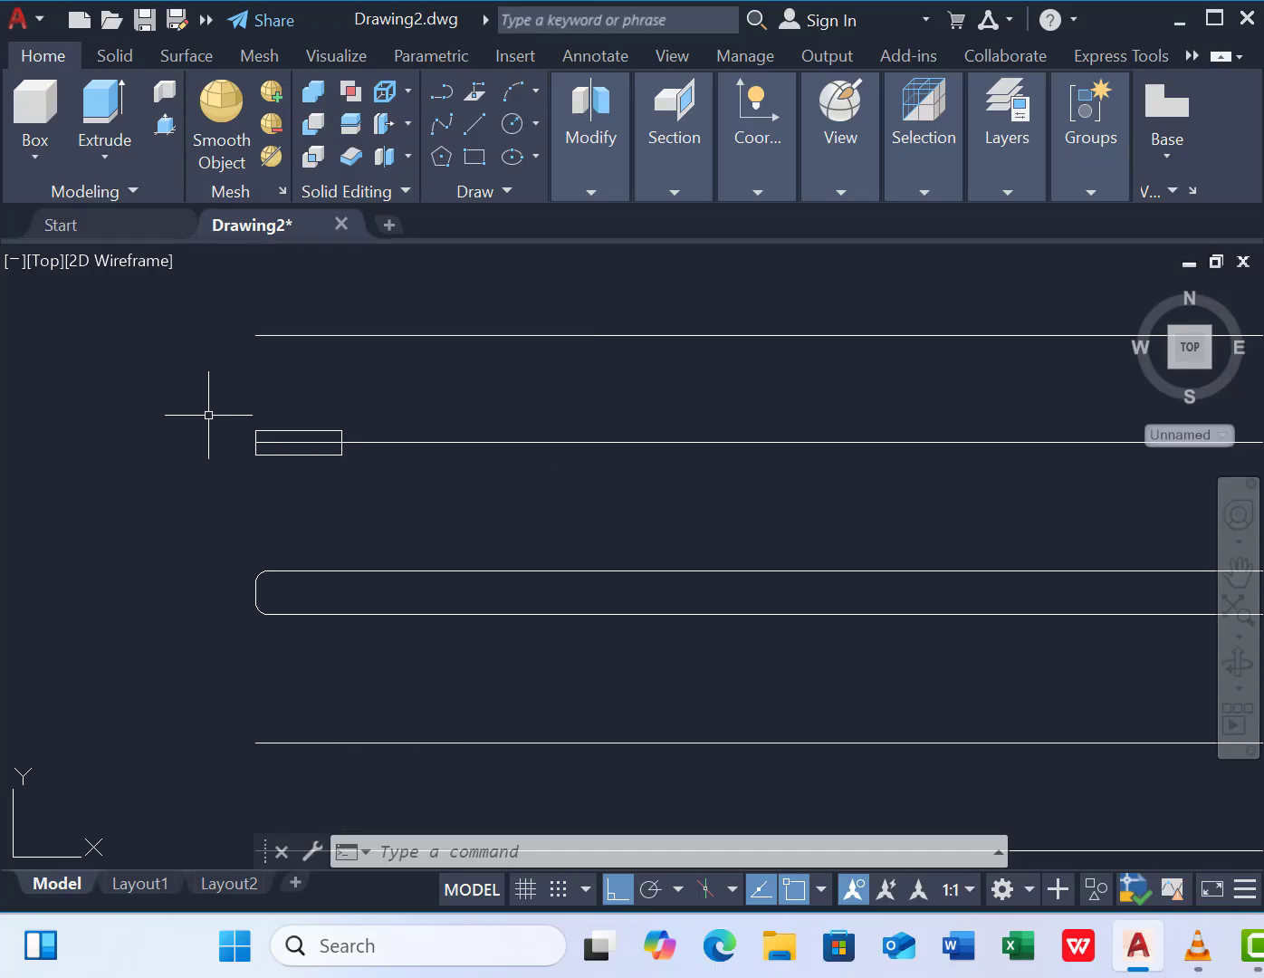
# Copy the small rectangle by its left edge's midpoint onto the left endpoint of the lower inner line.
pyautogui.moveTo(208, 415); pyautogui.dragTo(414, 503)
pyautogui.write('co')
pyautogui.press('Return')
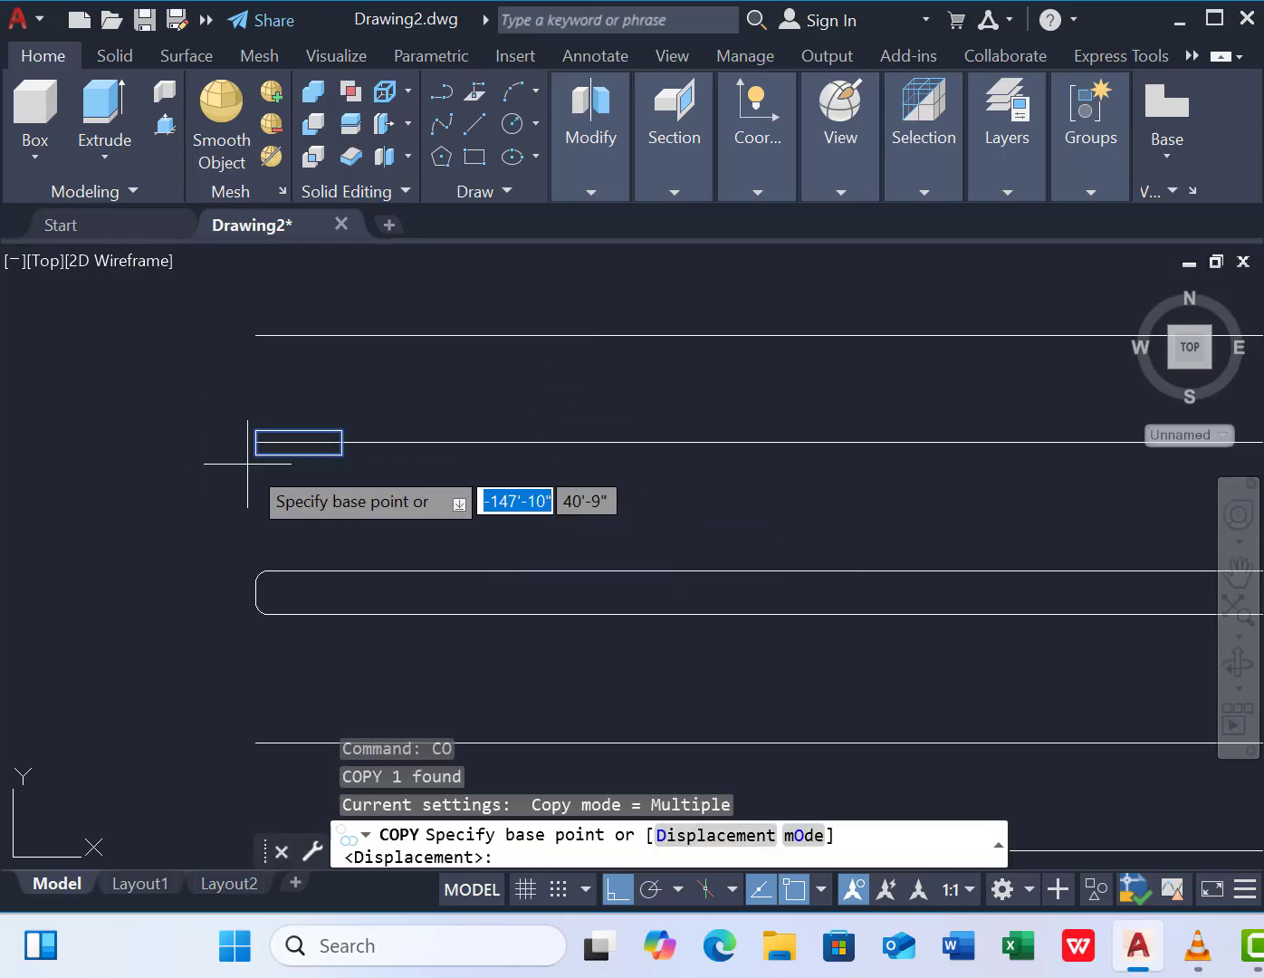
pyautogui.click(255, 442)
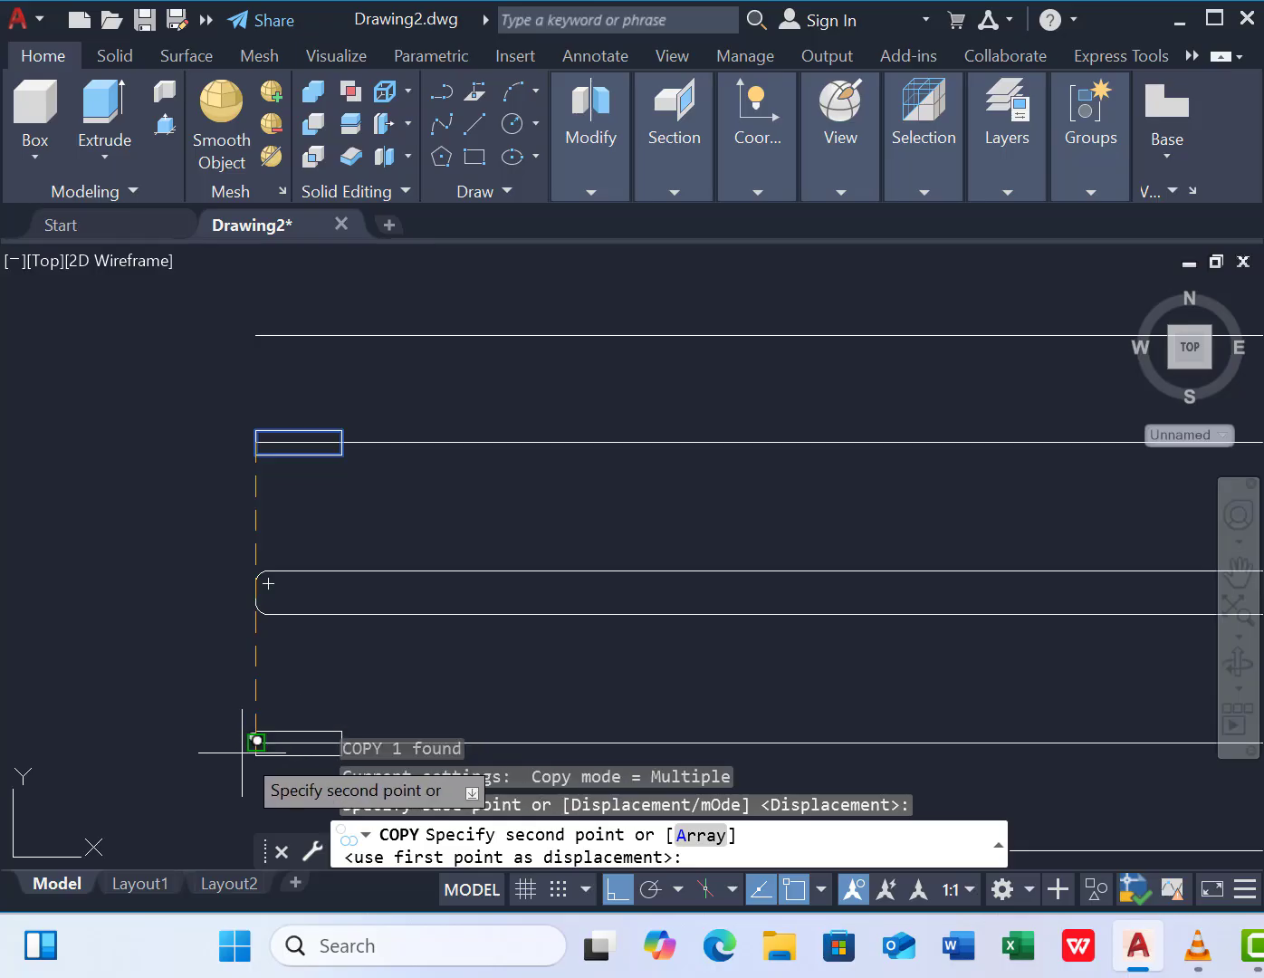
pyautogui.scroll(-2, 291, 565)
pyautogui.click(278, 635)
pyautogui.press('Escape')
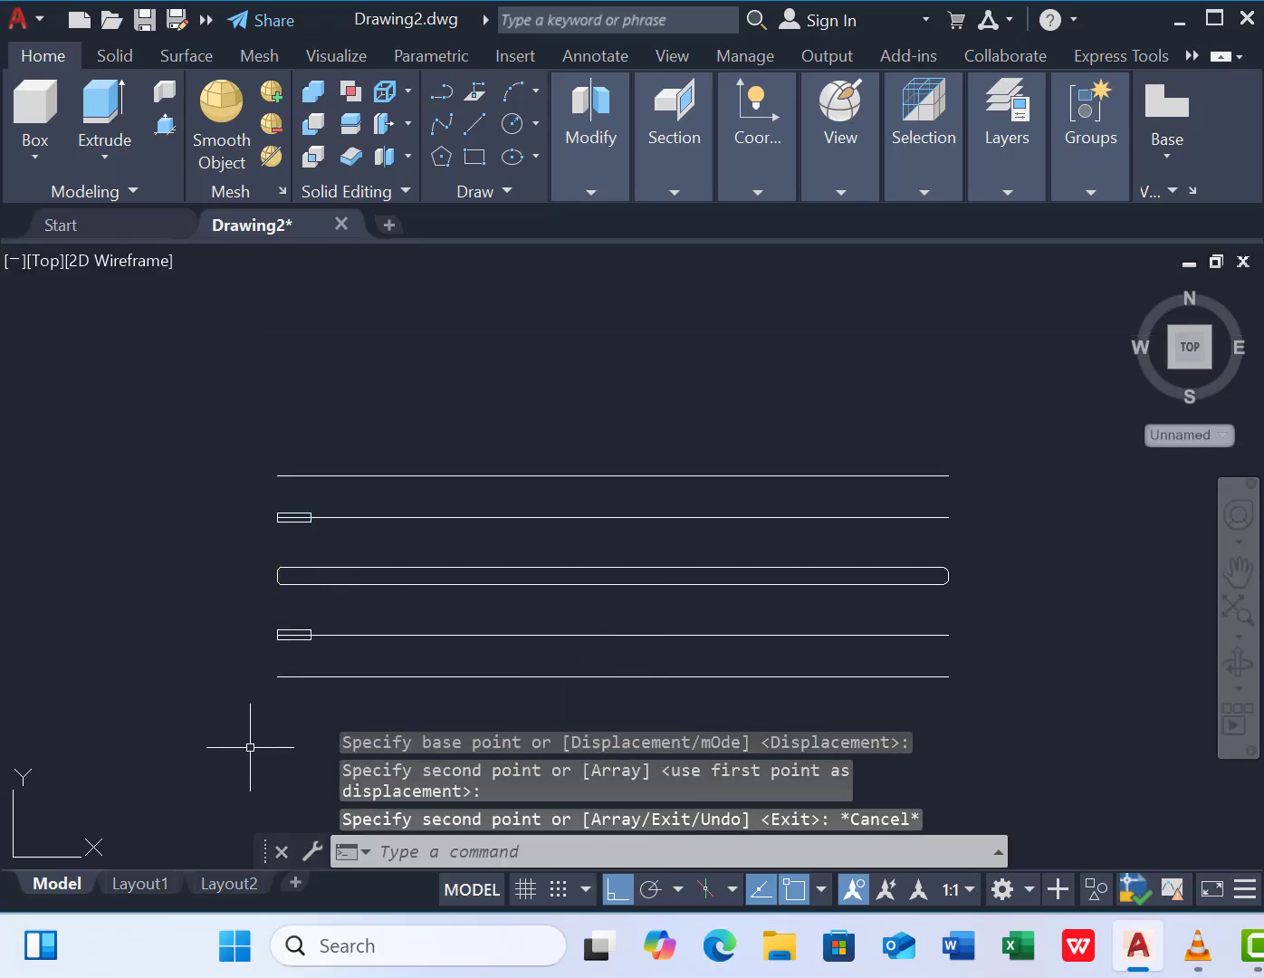
# Switch to the SW Isometric view and draw a 3' vertical line up from the midpoint of the median's near short end.
pyautogui.scroll(2, 551, 620)
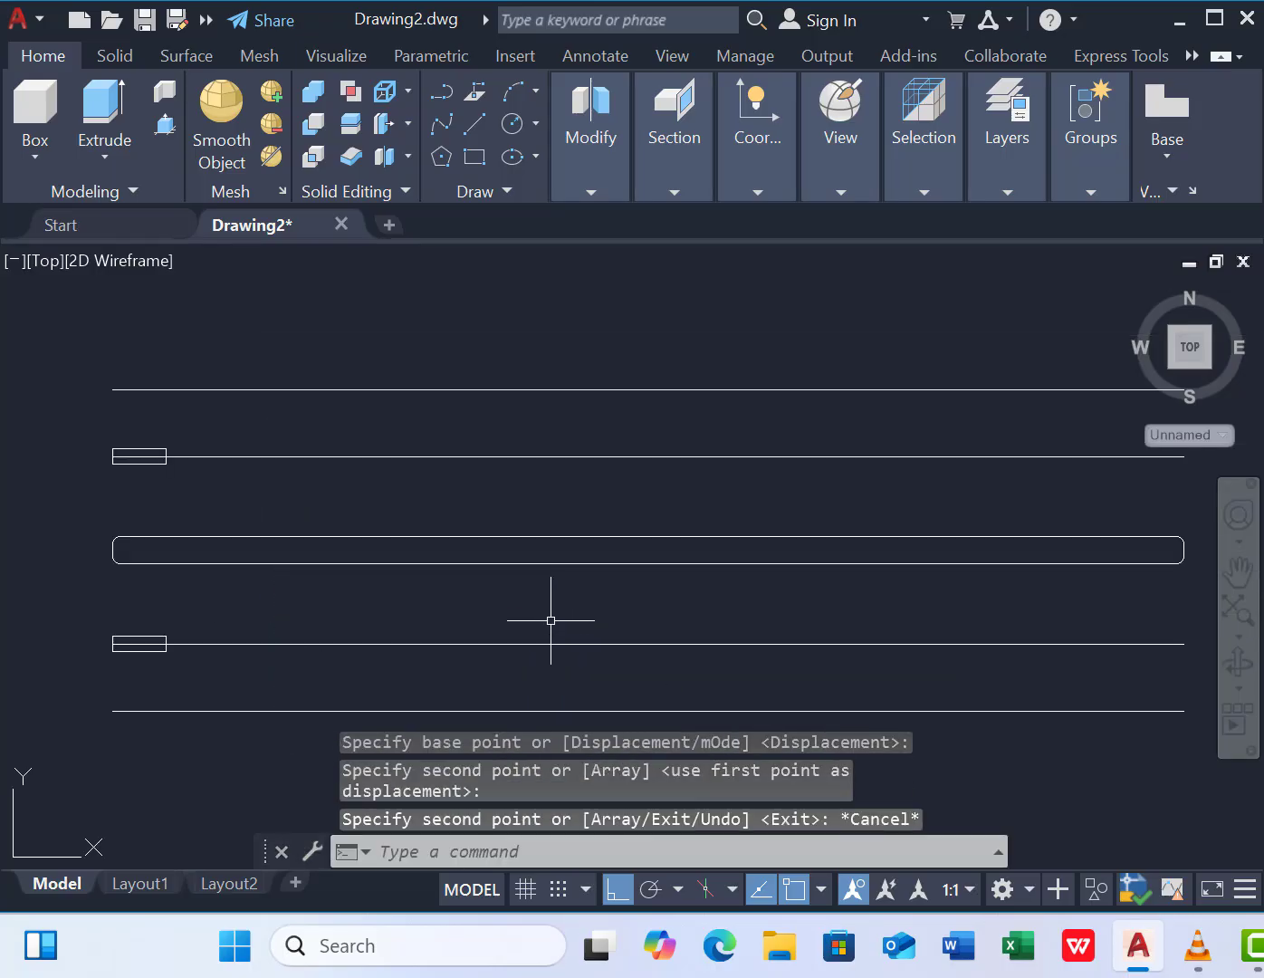
pyautogui.click(45, 261)
pyautogui.click(137, 519)
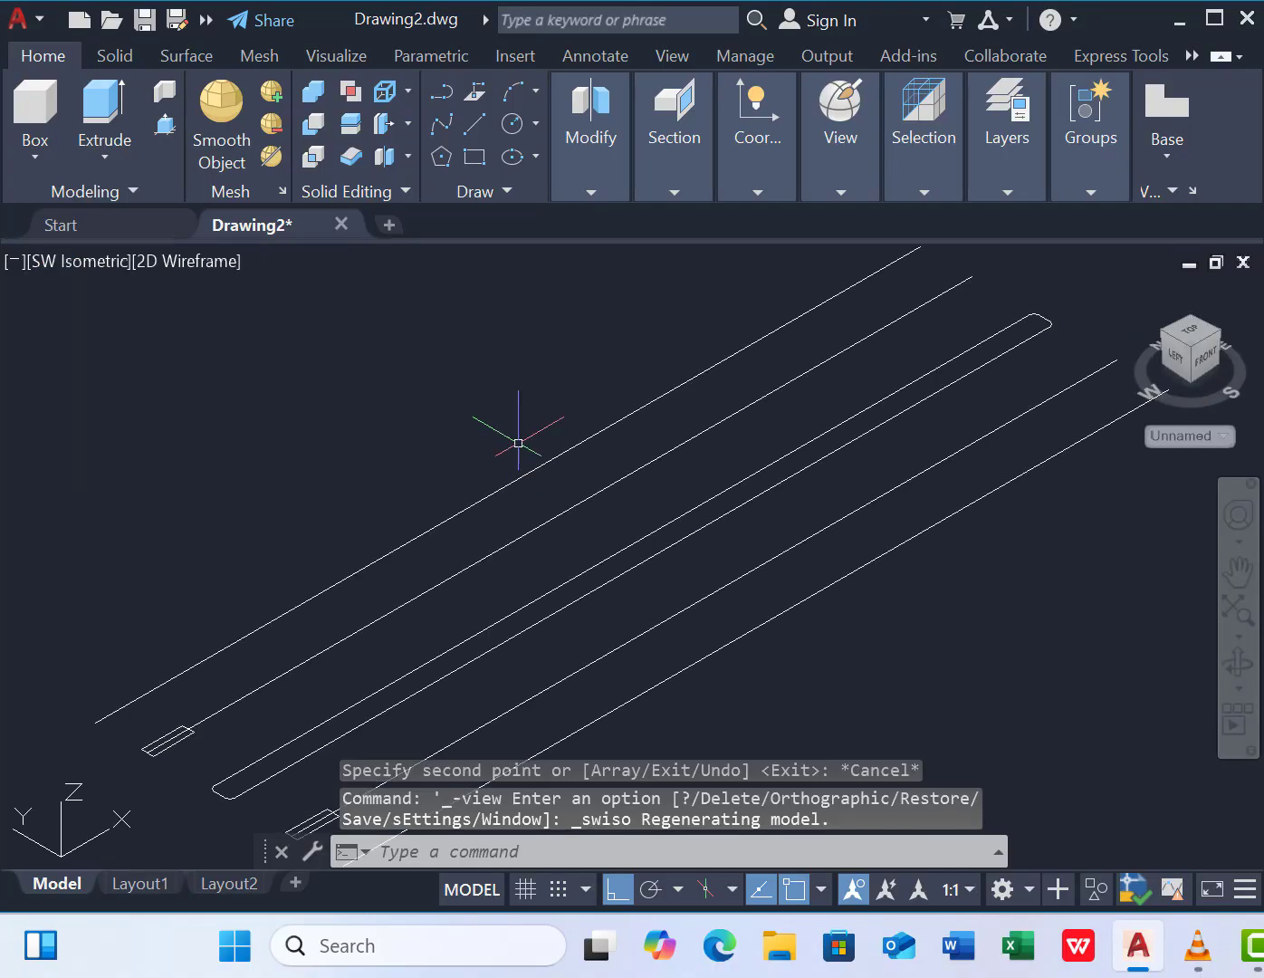
pyautogui.scroll(2, 566, 543)
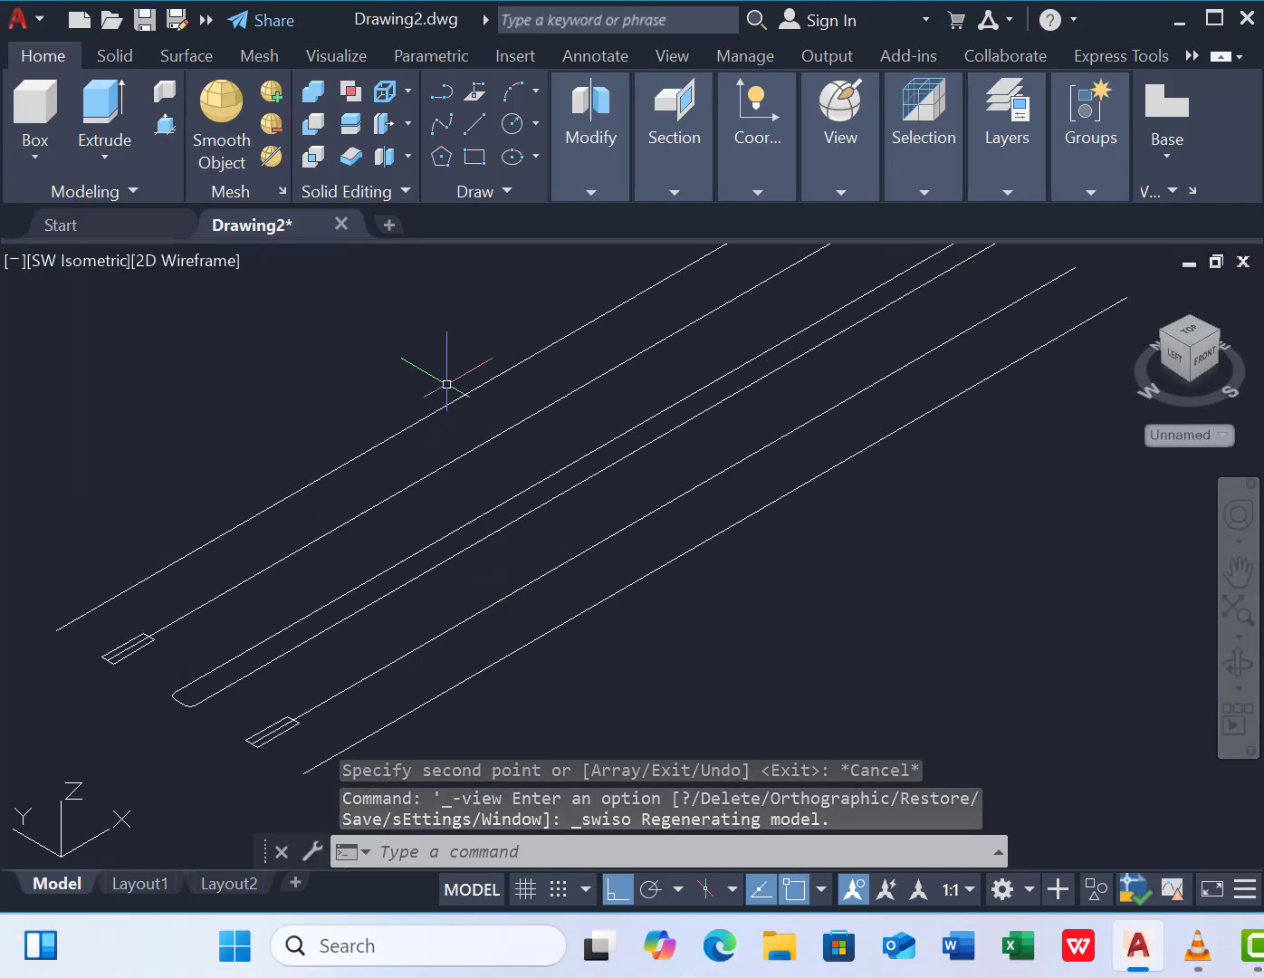
pyautogui.click(475, 124)
pyautogui.scroll(5, 171, 723)
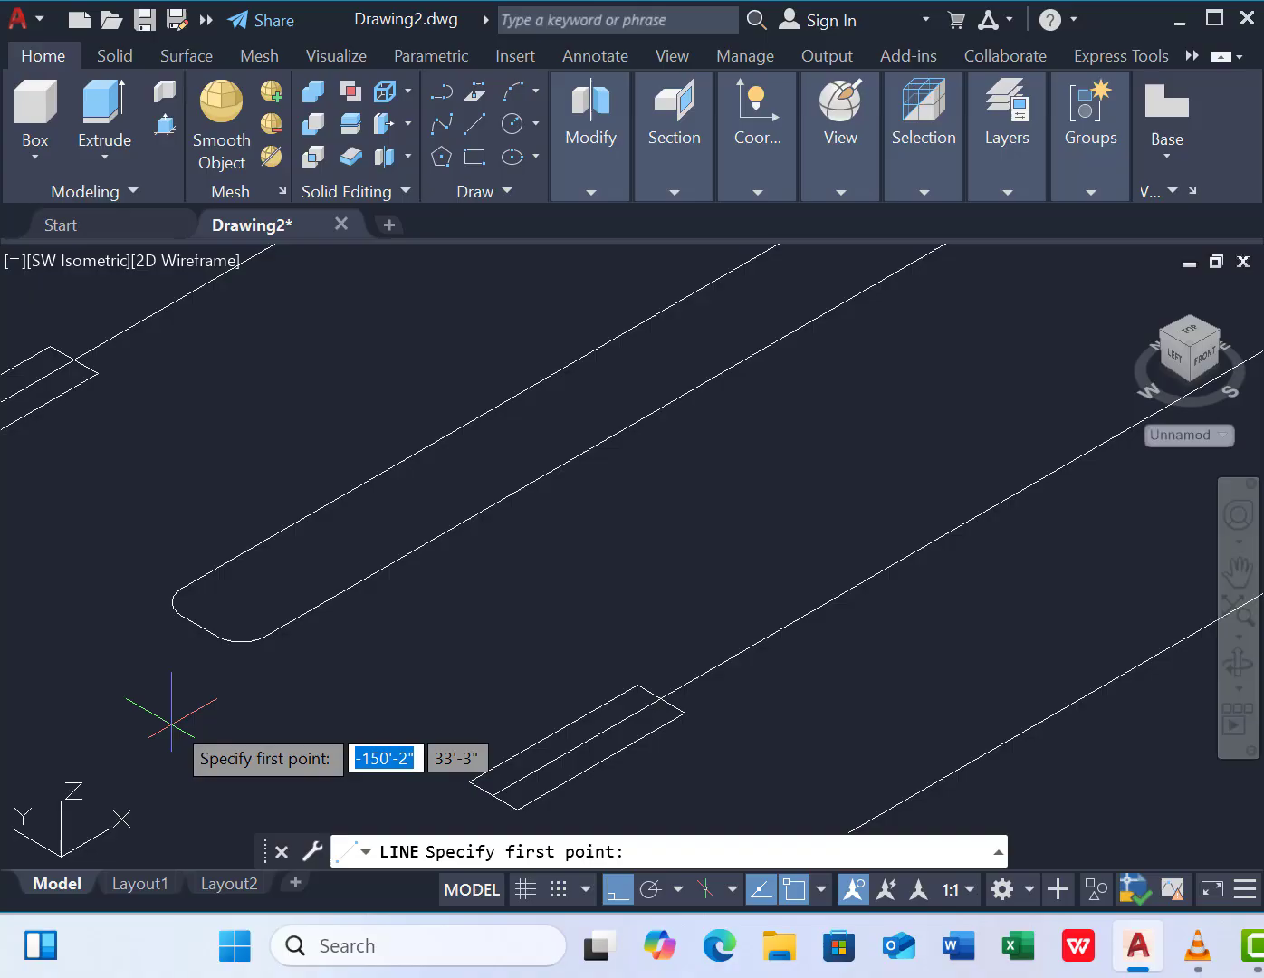
pyautogui.click(199, 624)
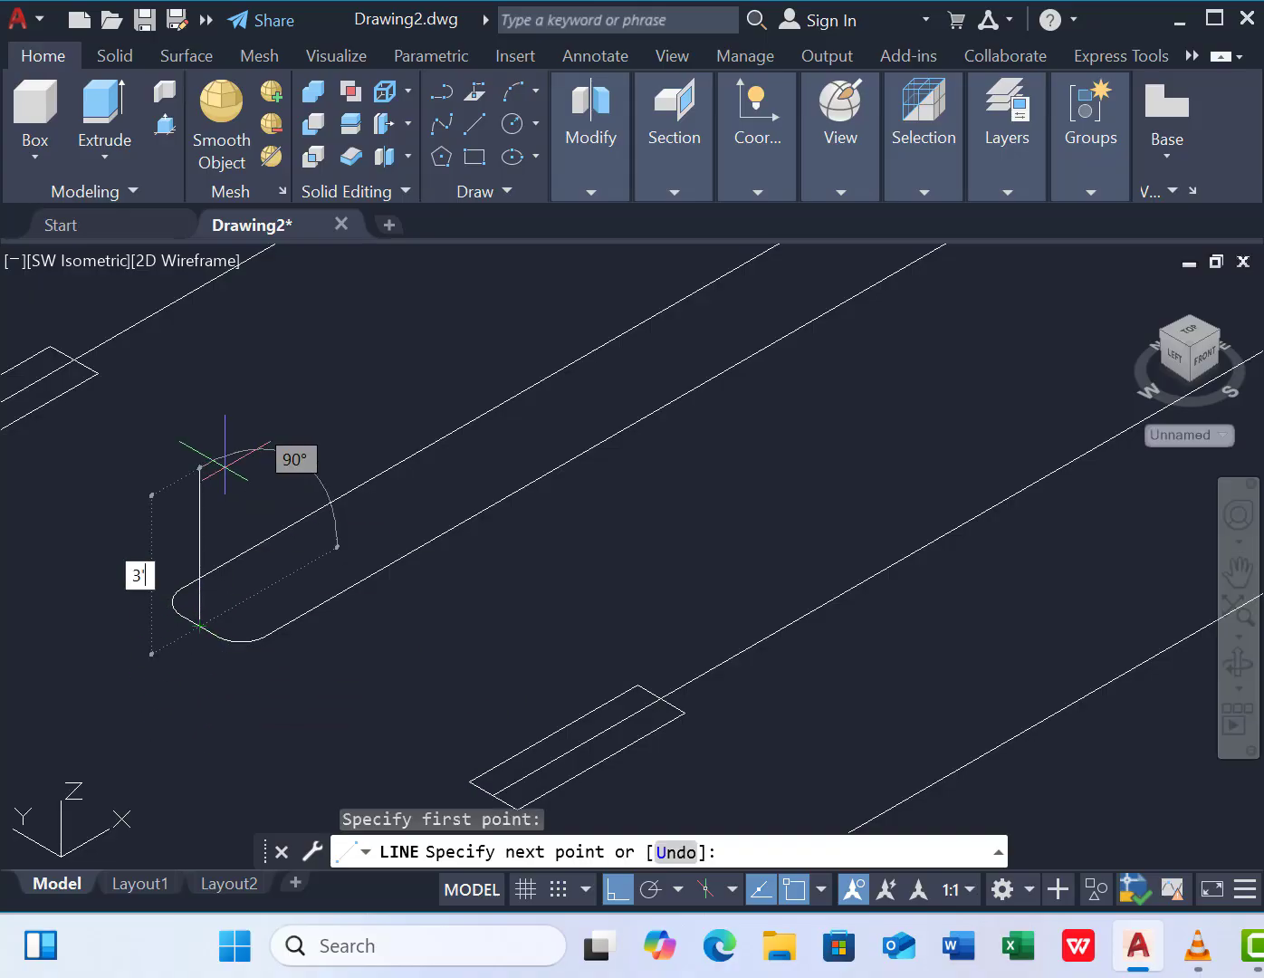
pyautogui.press('Return')
pyautogui.press('Return')
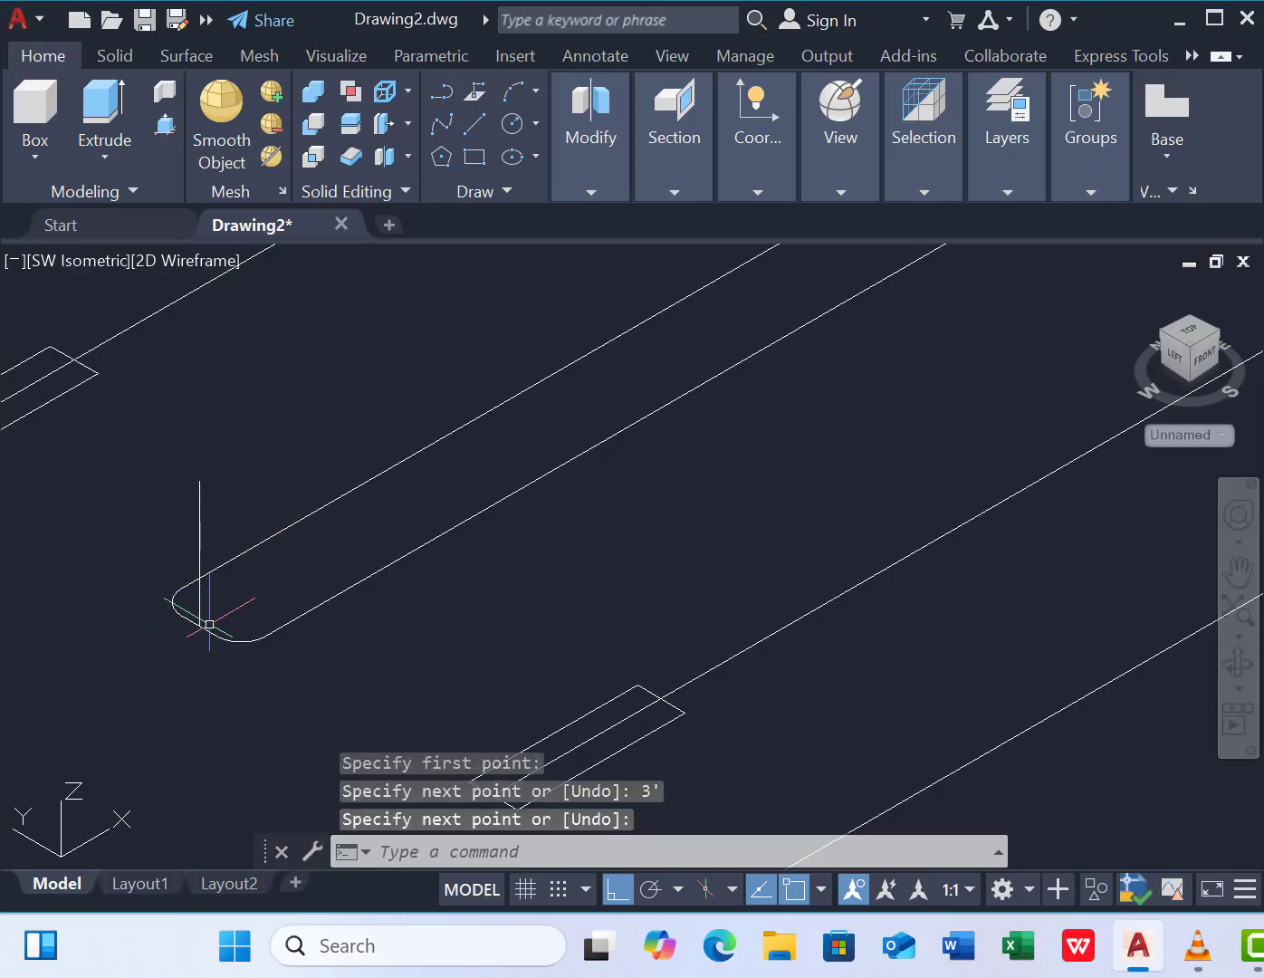
# Copy the rounded median outline a short distance straight up.
pyautogui.click(201, 633)
pyautogui.write('co')
pyautogui.press('Return')
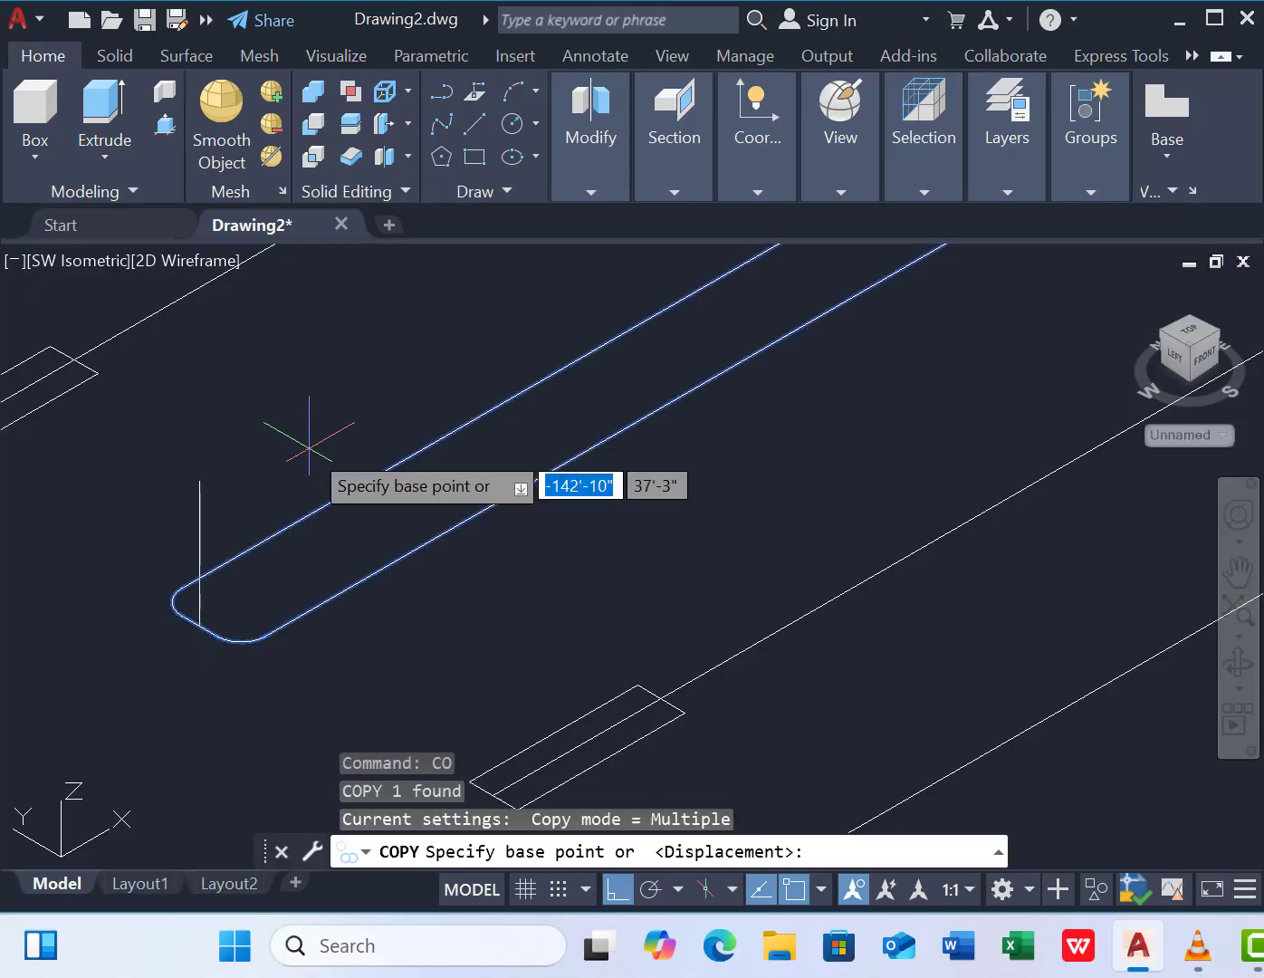
pyautogui.click(374, 628)
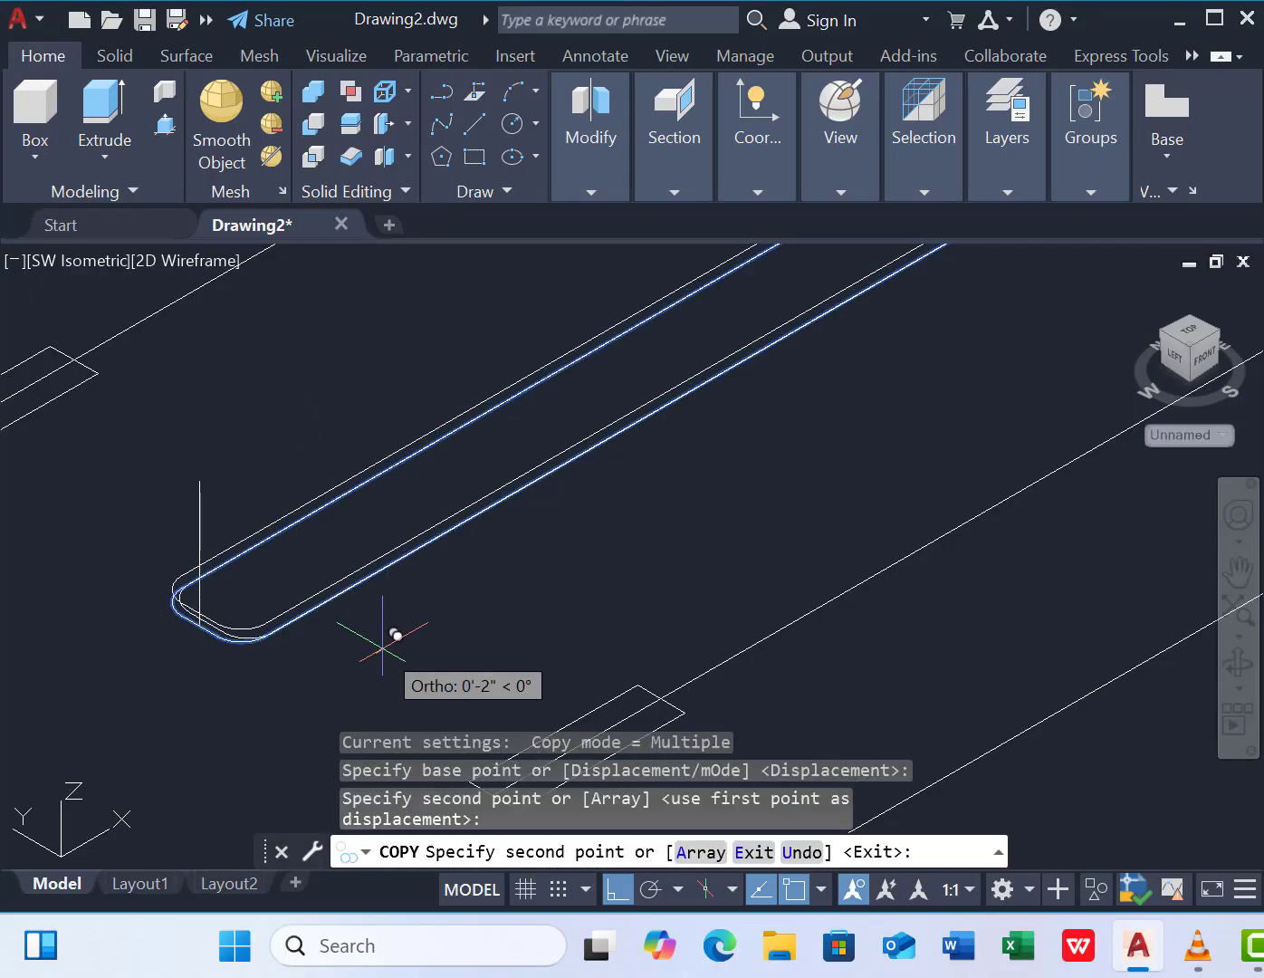
pyautogui.press('Escape')
# Copy the vertical line by its base onto the near rounded corner of the lower median outline.
pyautogui.click(199, 577)
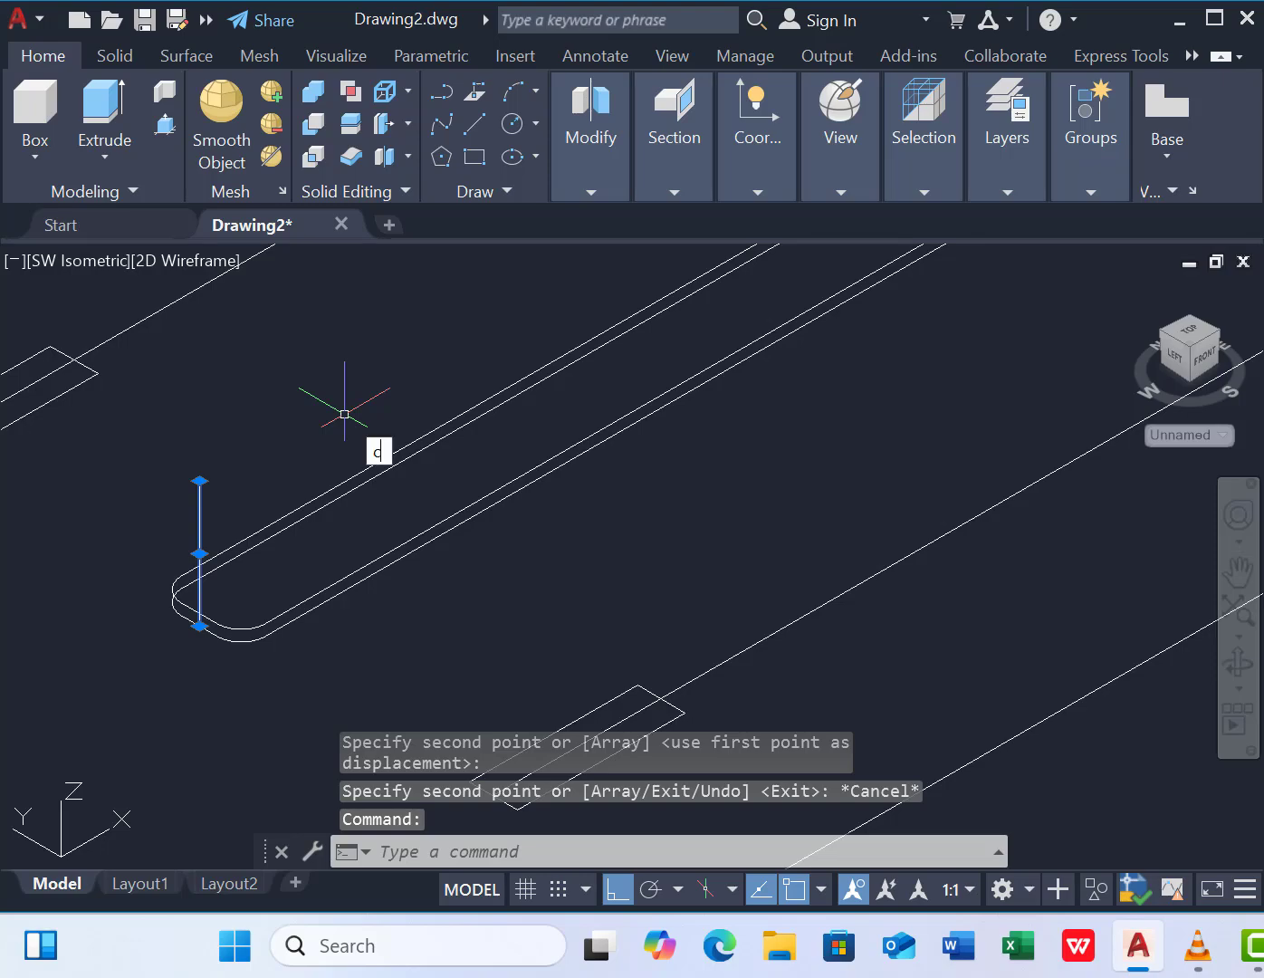
pyautogui.write('co')
pyautogui.press('Return')
pyautogui.scroll(3, 192, 638)
pyautogui.click(196, 601)
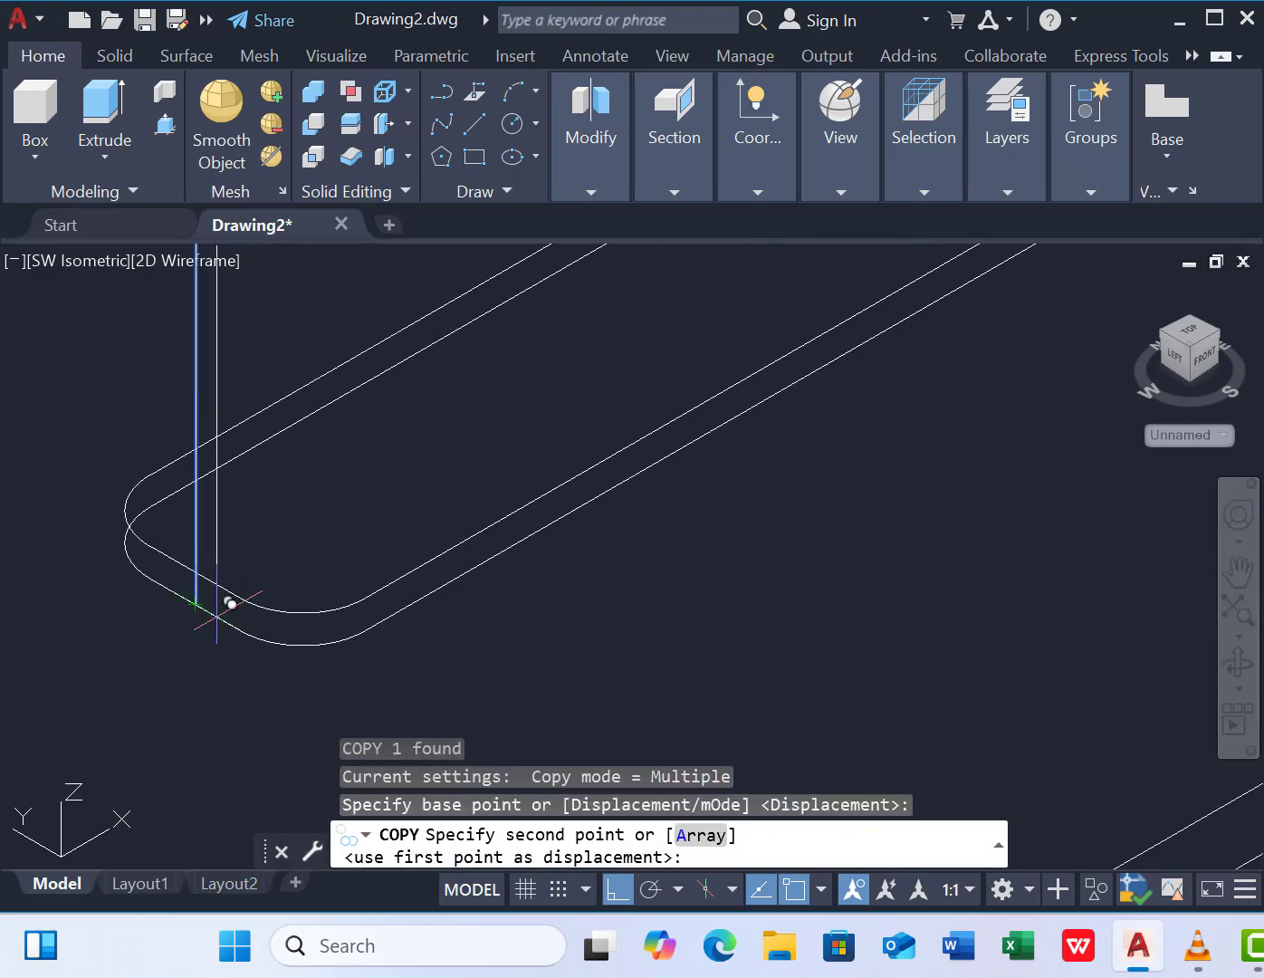
pyautogui.click(312, 634)
pyautogui.press('Escape')
pyautogui.scroll(-2, 374, 670)
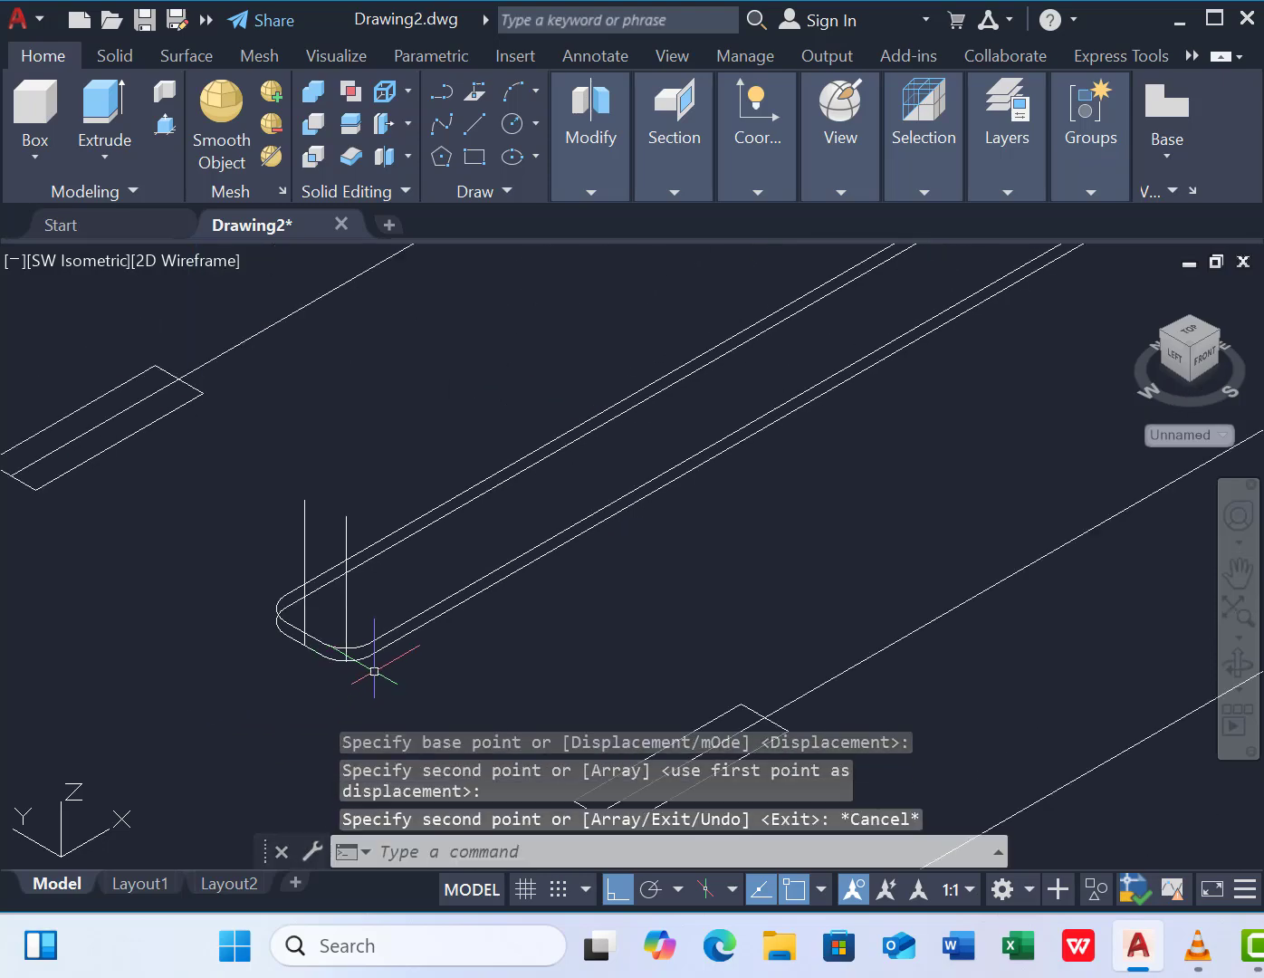
# Draw a 1 by 1 inch square on the ground between the upper lane marking and the median.
pyautogui.click(473, 155)
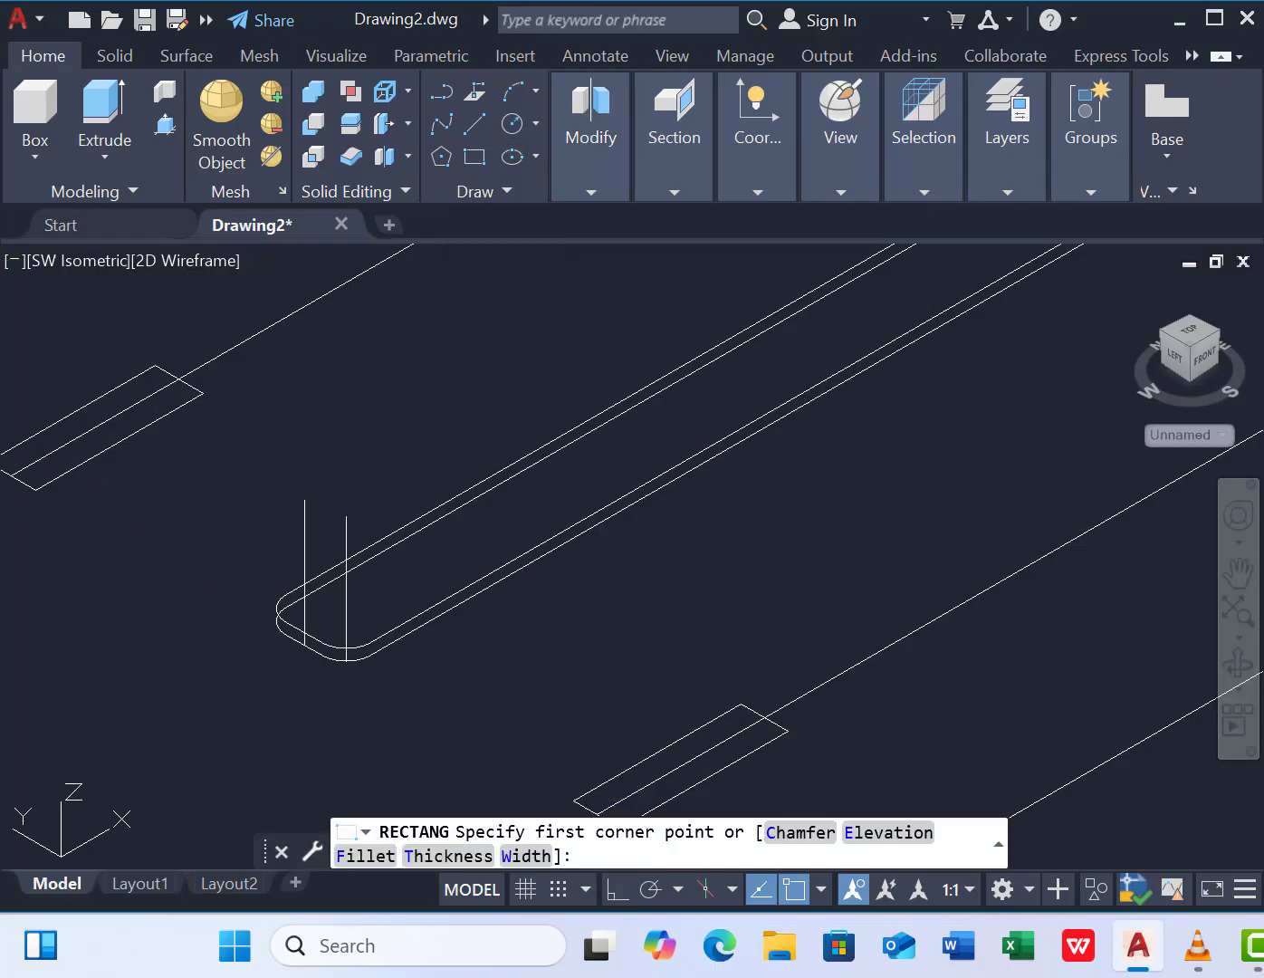
pyautogui.click(146, 503)
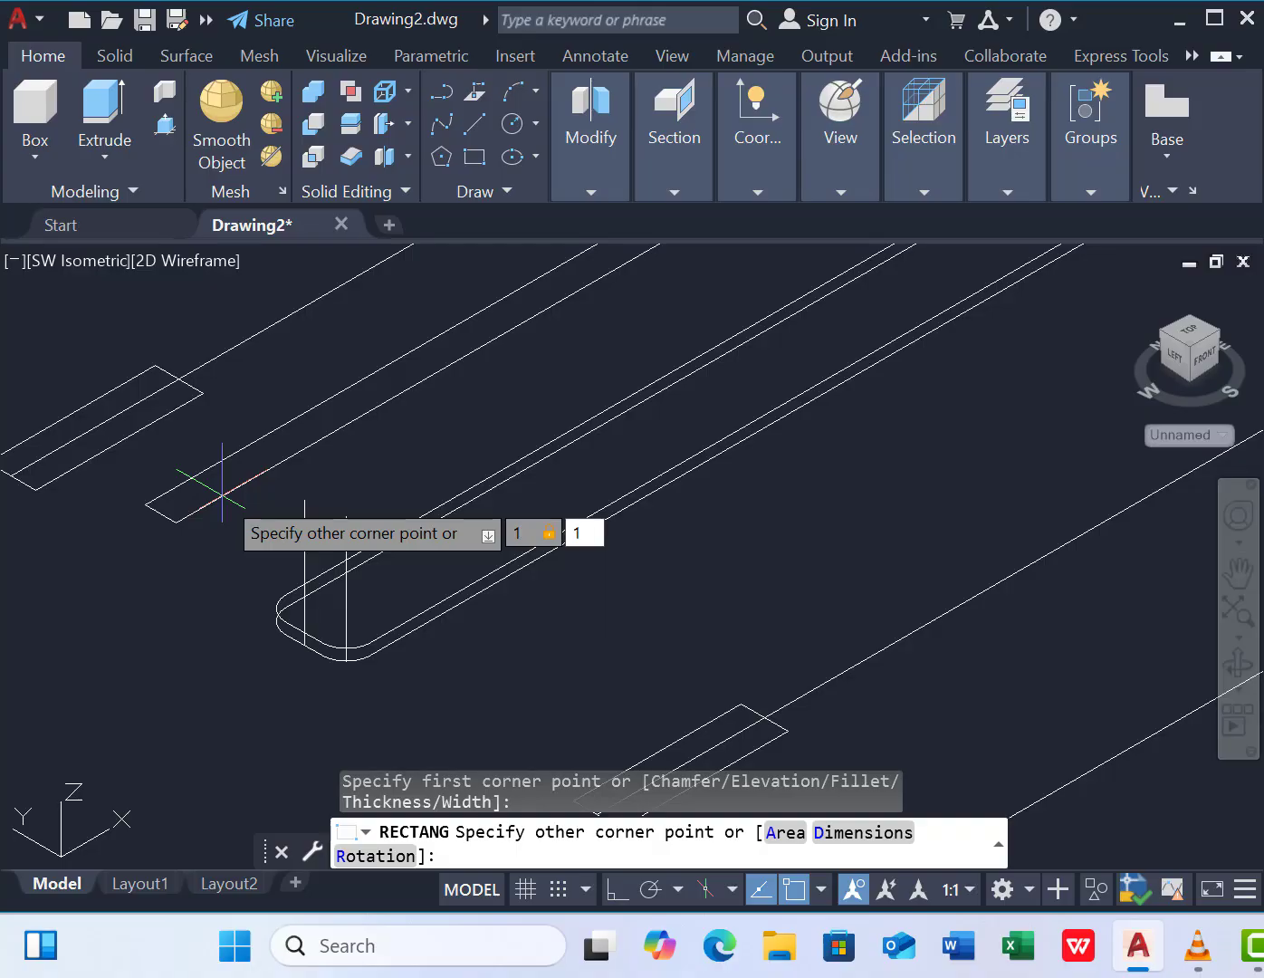
pyautogui.press('Return')
# Copy the small square twice in a row along the road direction.
pyautogui.click(113, 493)
pyautogui.click(225, 514)
pyautogui.write('c')
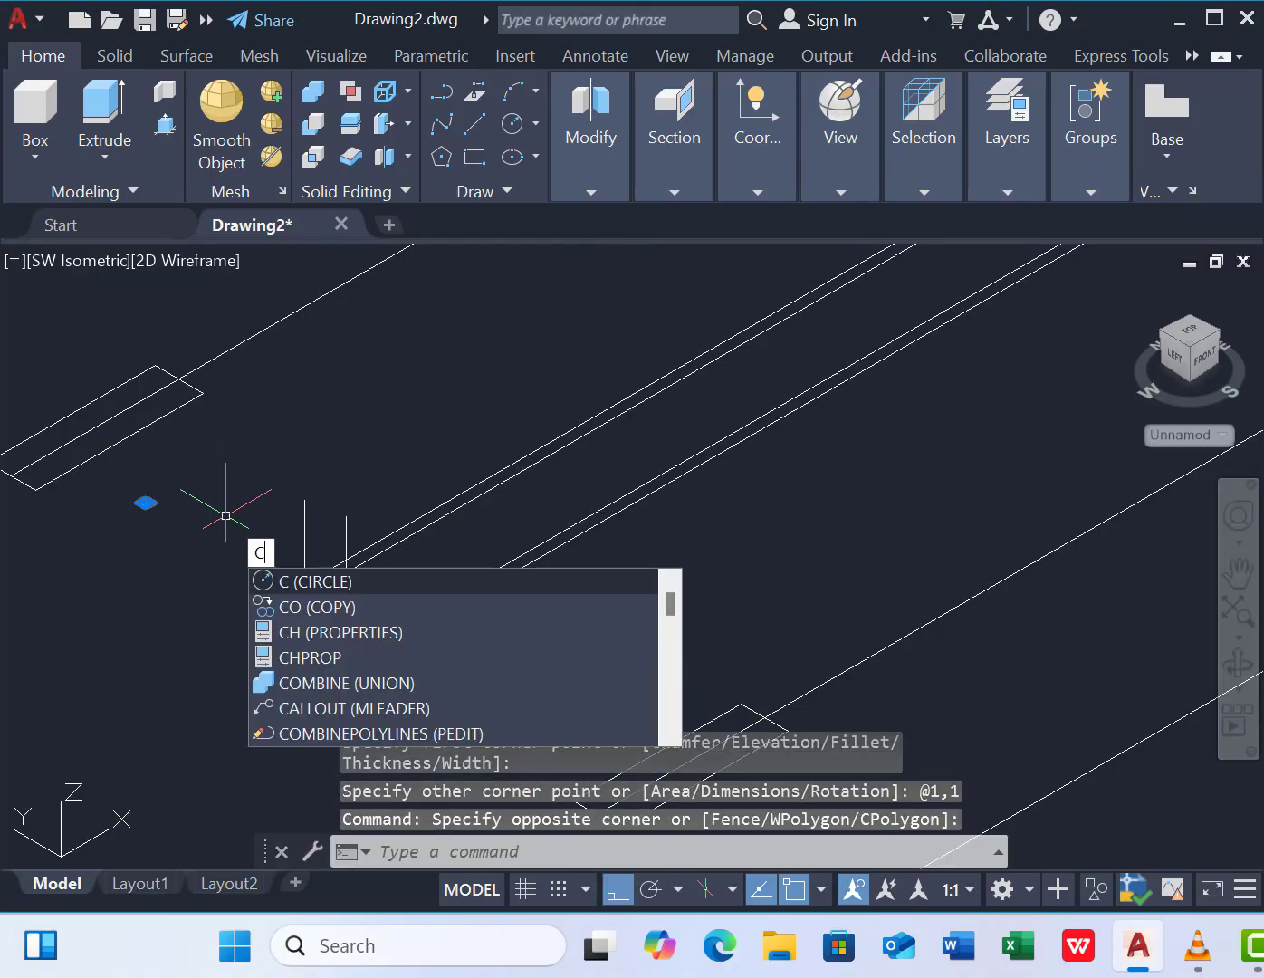
pyautogui.write('o')
pyautogui.press('Return')
pyautogui.click(308, 451)
pyautogui.click(421, 390)
pyautogui.click(543, 330)
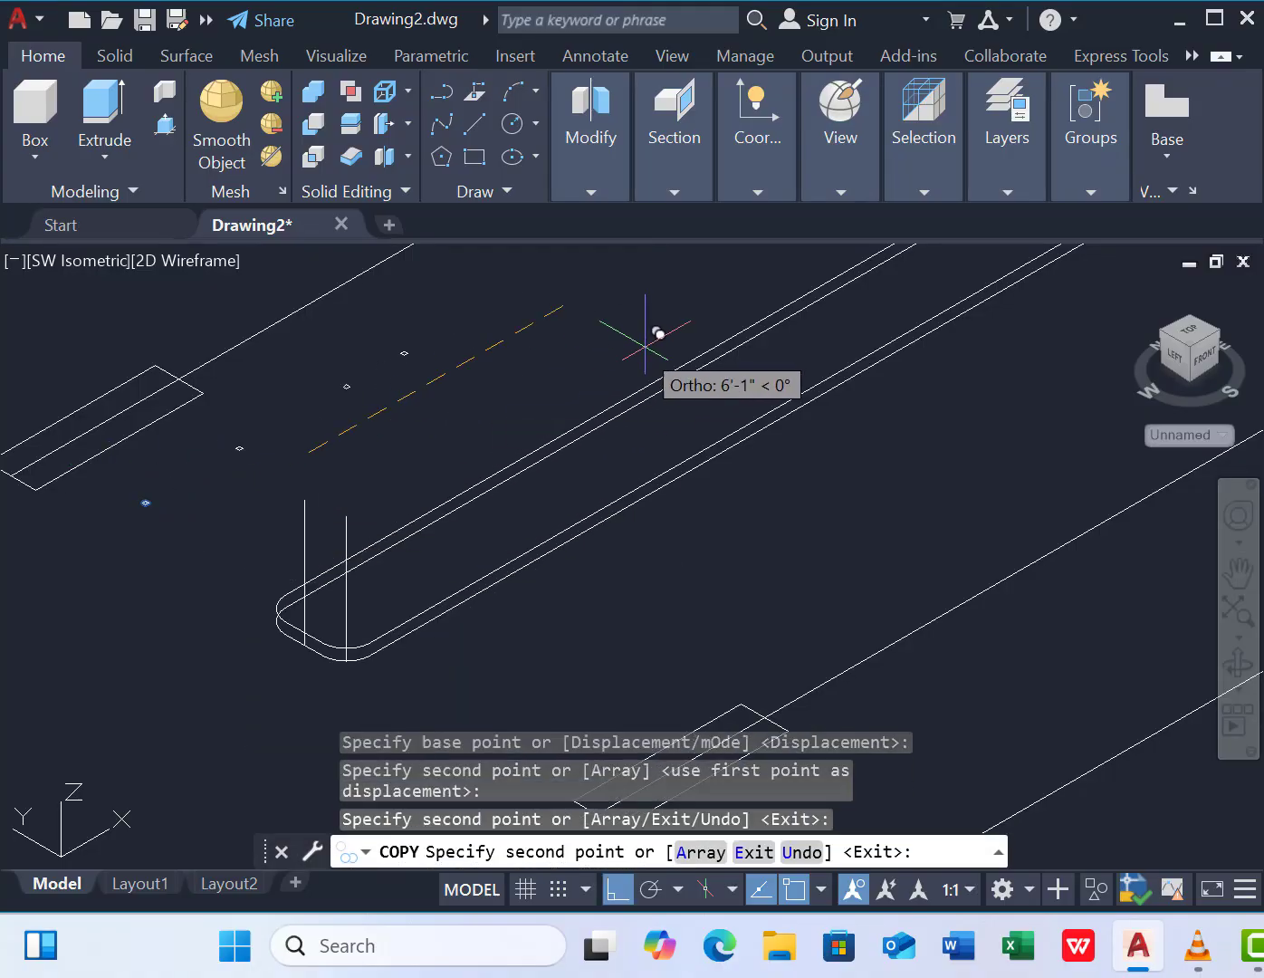
pyautogui.press('Escape')
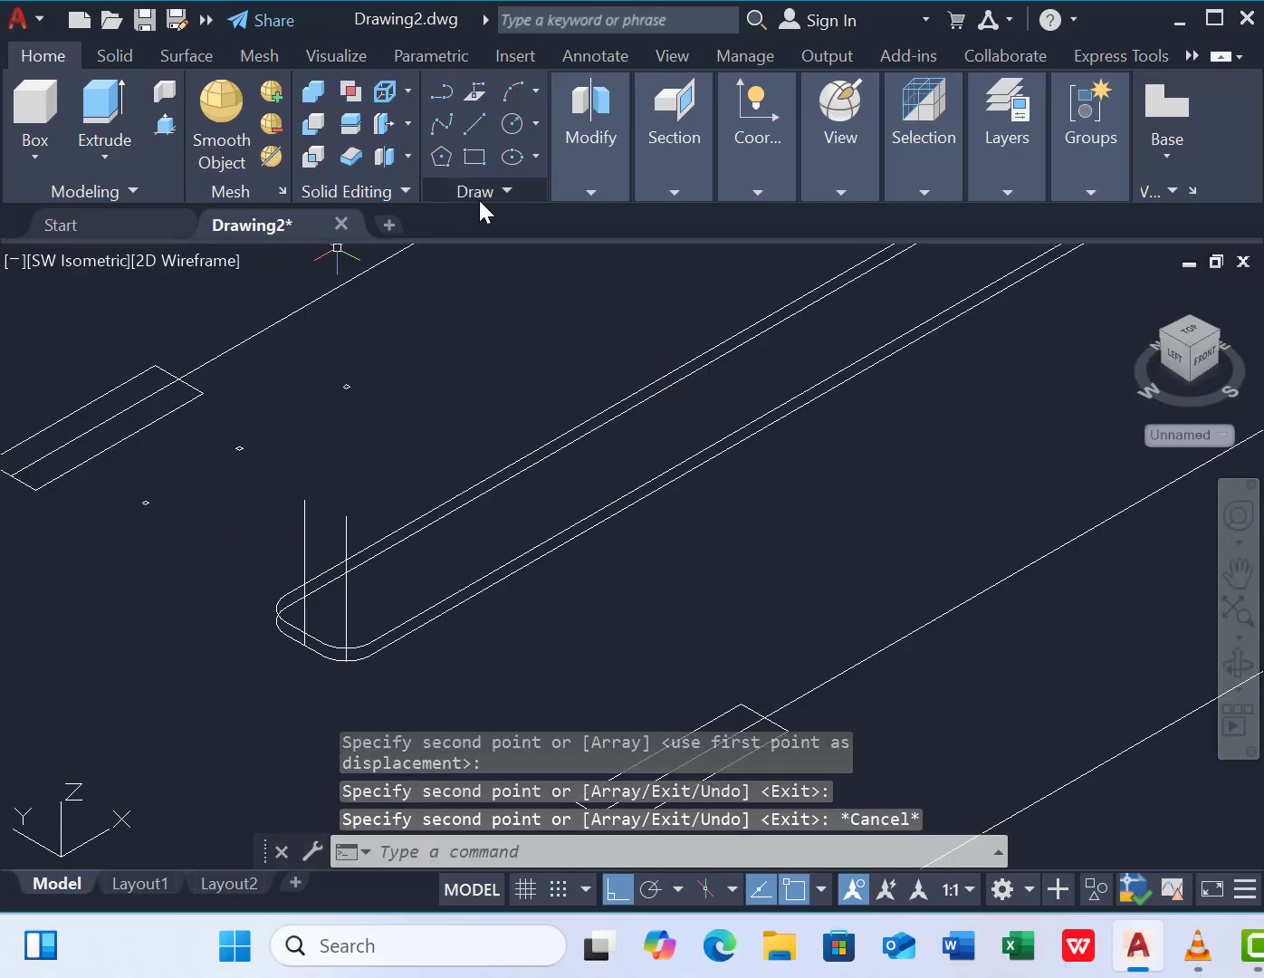
# Apply the Shades of Gray visual style and sweep the first small square along the vertical line at the median's rounded corner.
pyautogui.click(166, 260)
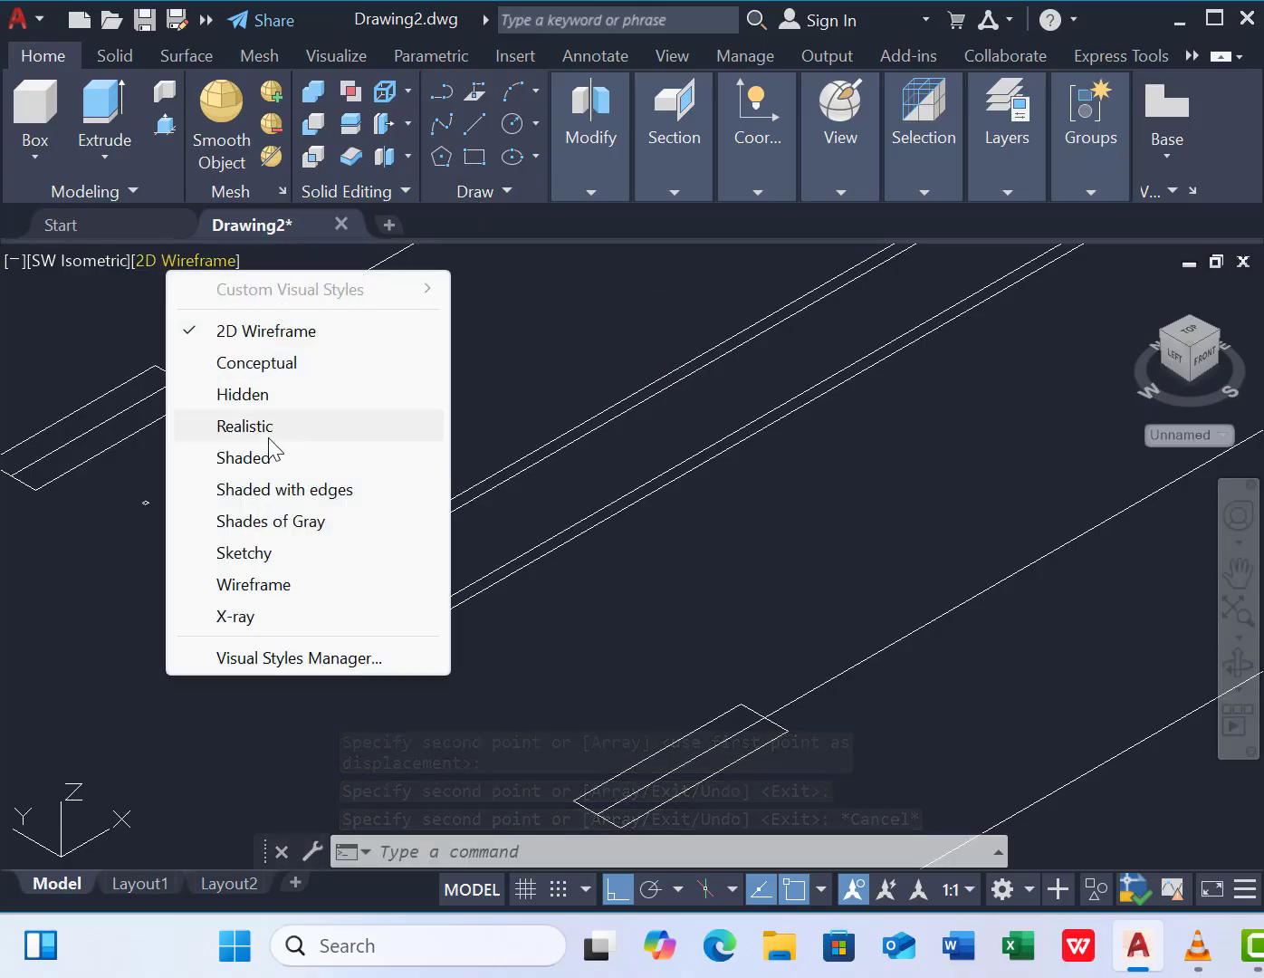
pyautogui.click(272, 522)
pyautogui.click(102, 157)
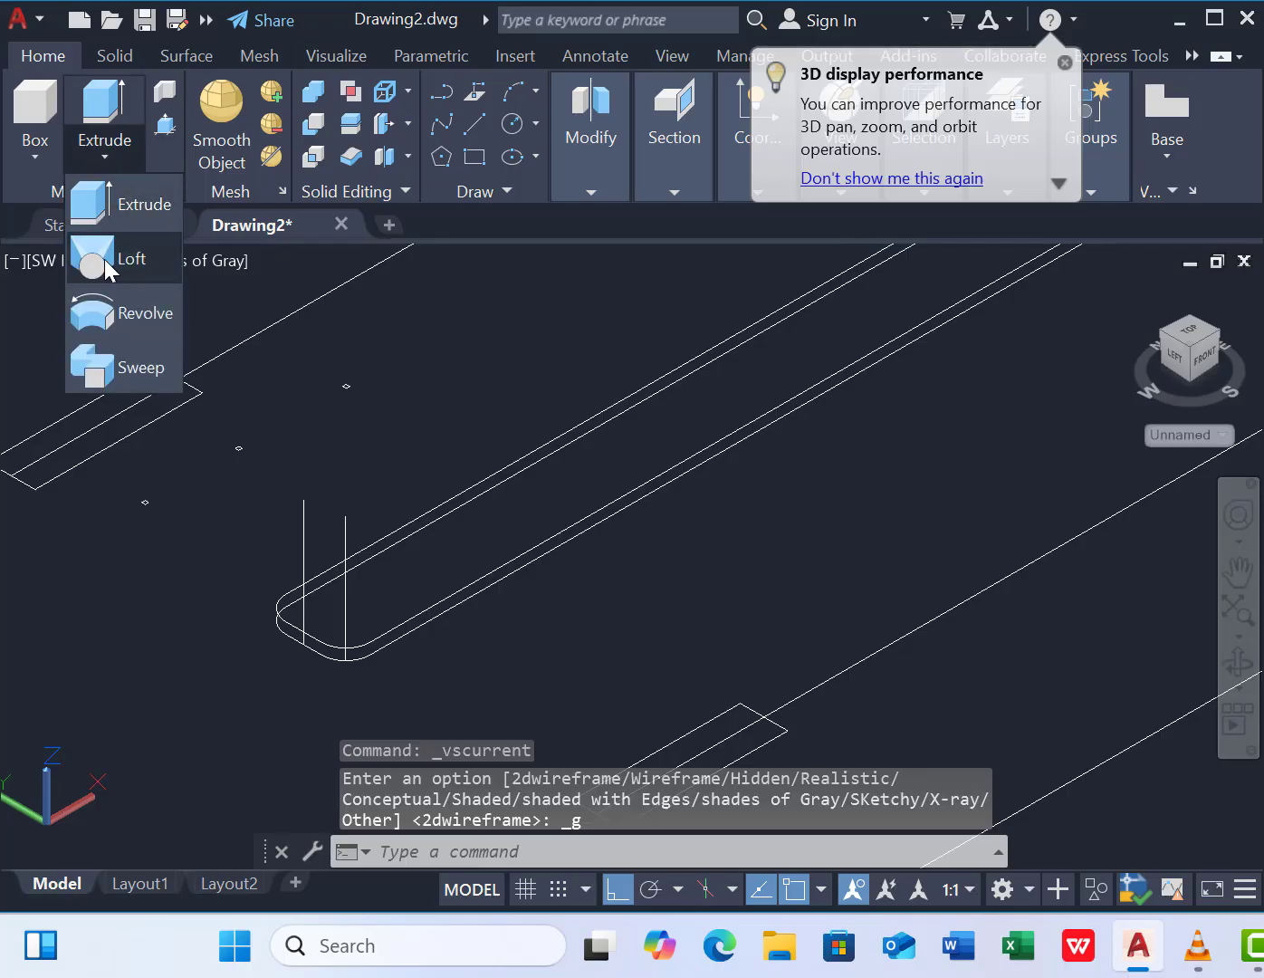
pyautogui.click(105, 367)
pyautogui.click(144, 501)
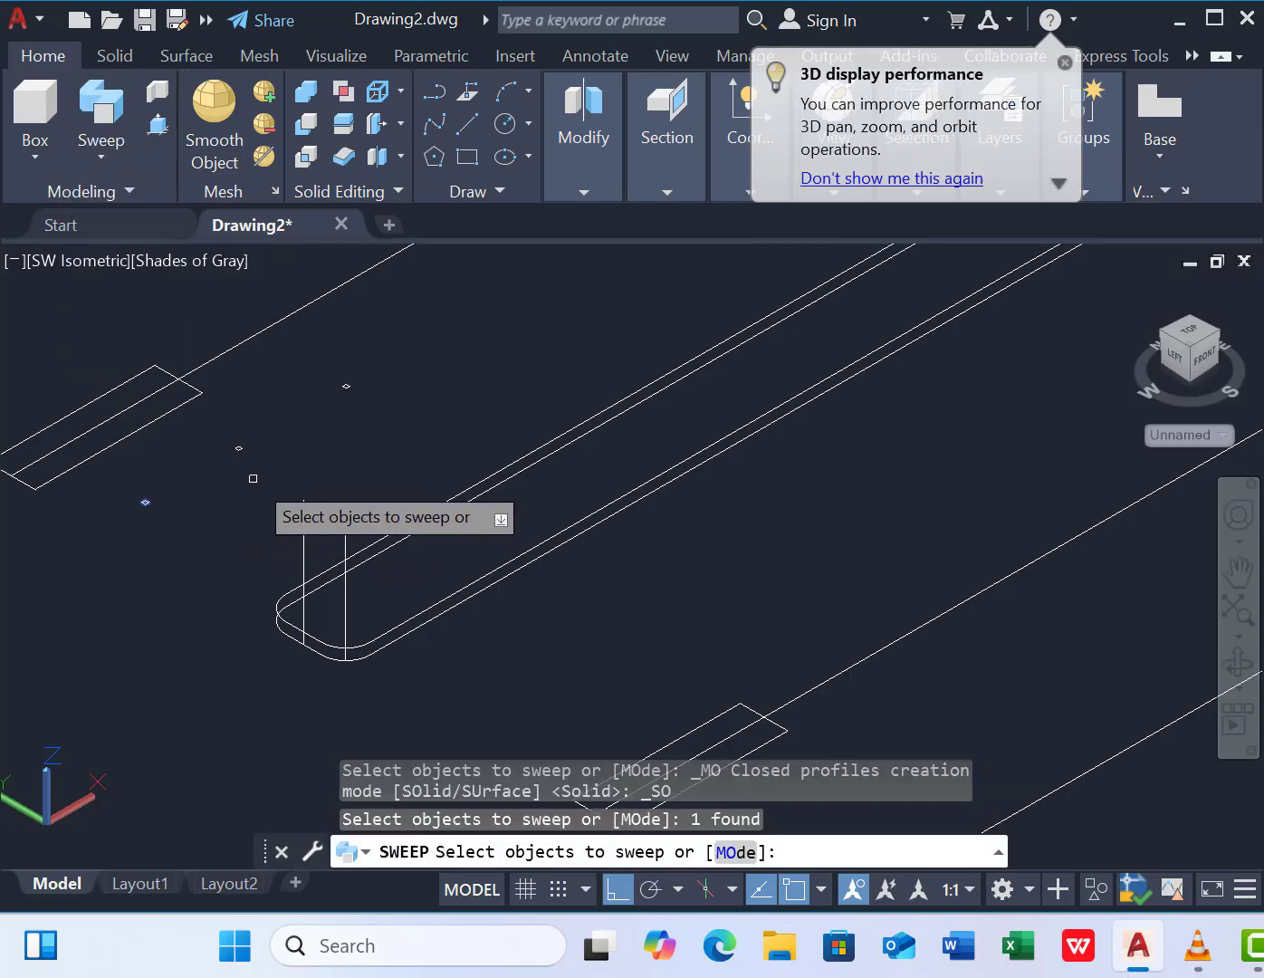
pyautogui.press('Return')
pyautogui.click(345, 598)
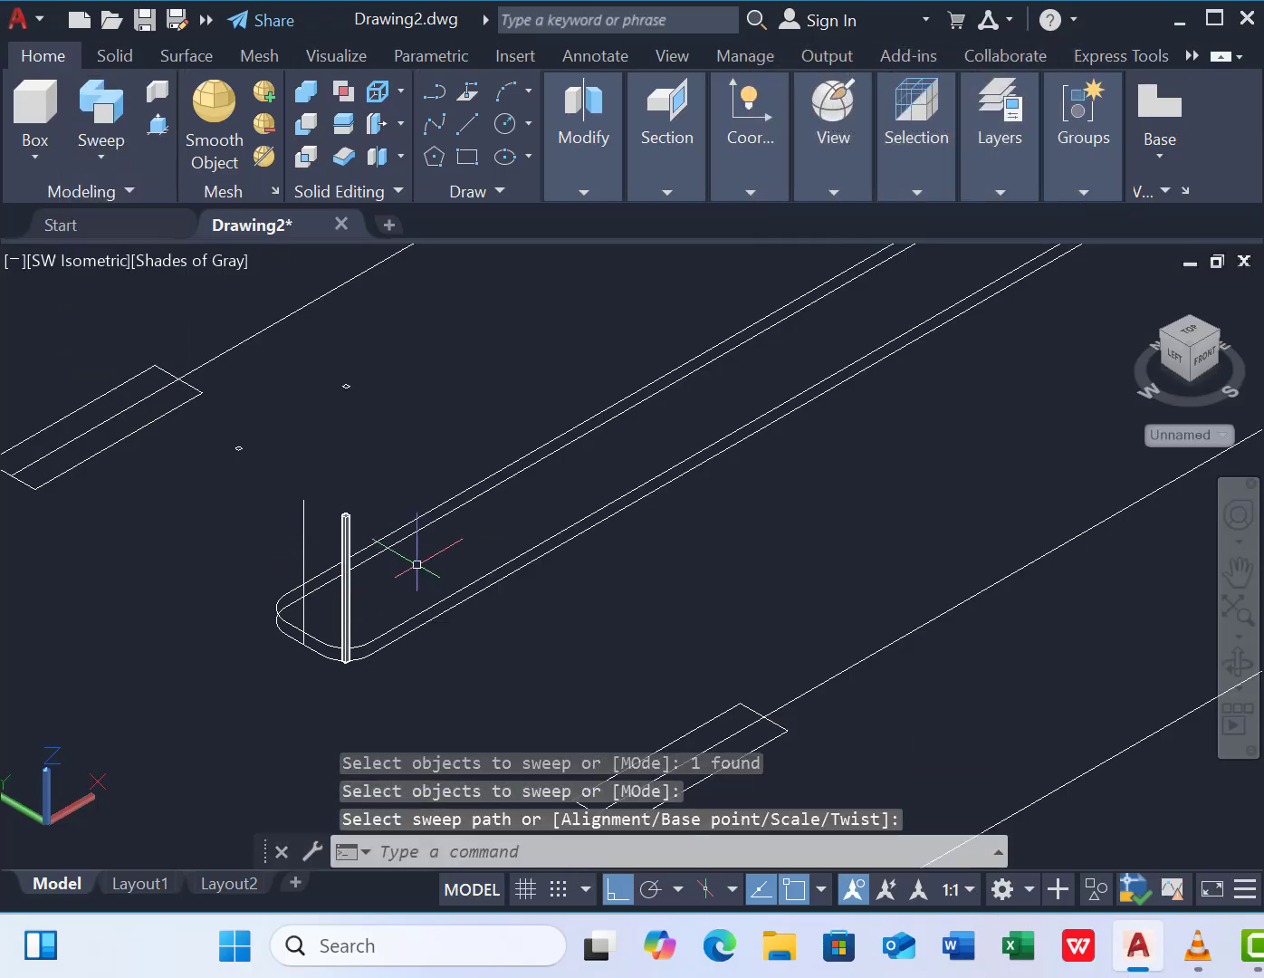
# Array the swept post along the lower median outline with Path Array.
pyautogui.click(584, 192)
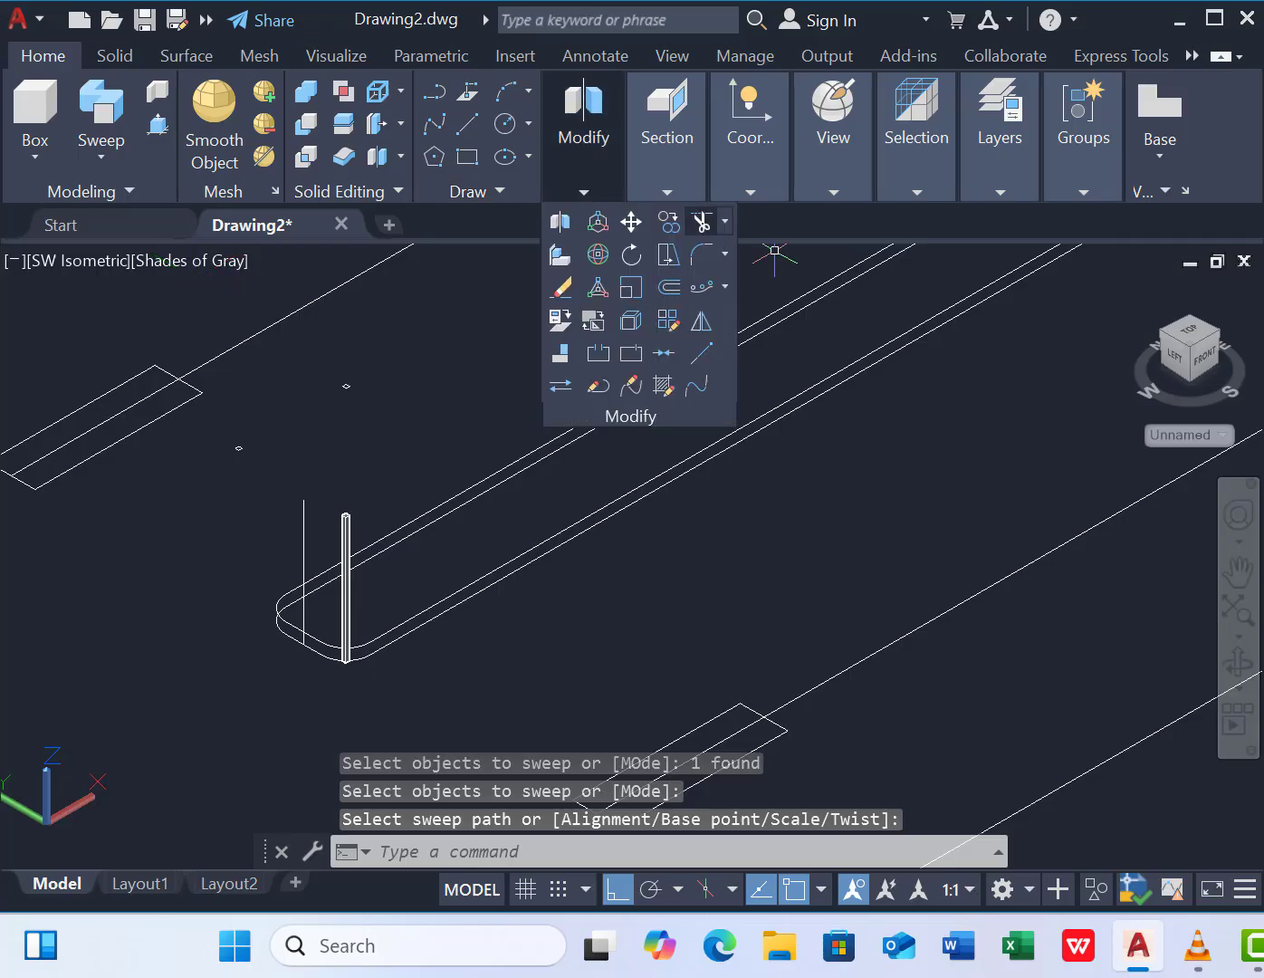
pyautogui.click(704, 293)
pyautogui.click(340, 615)
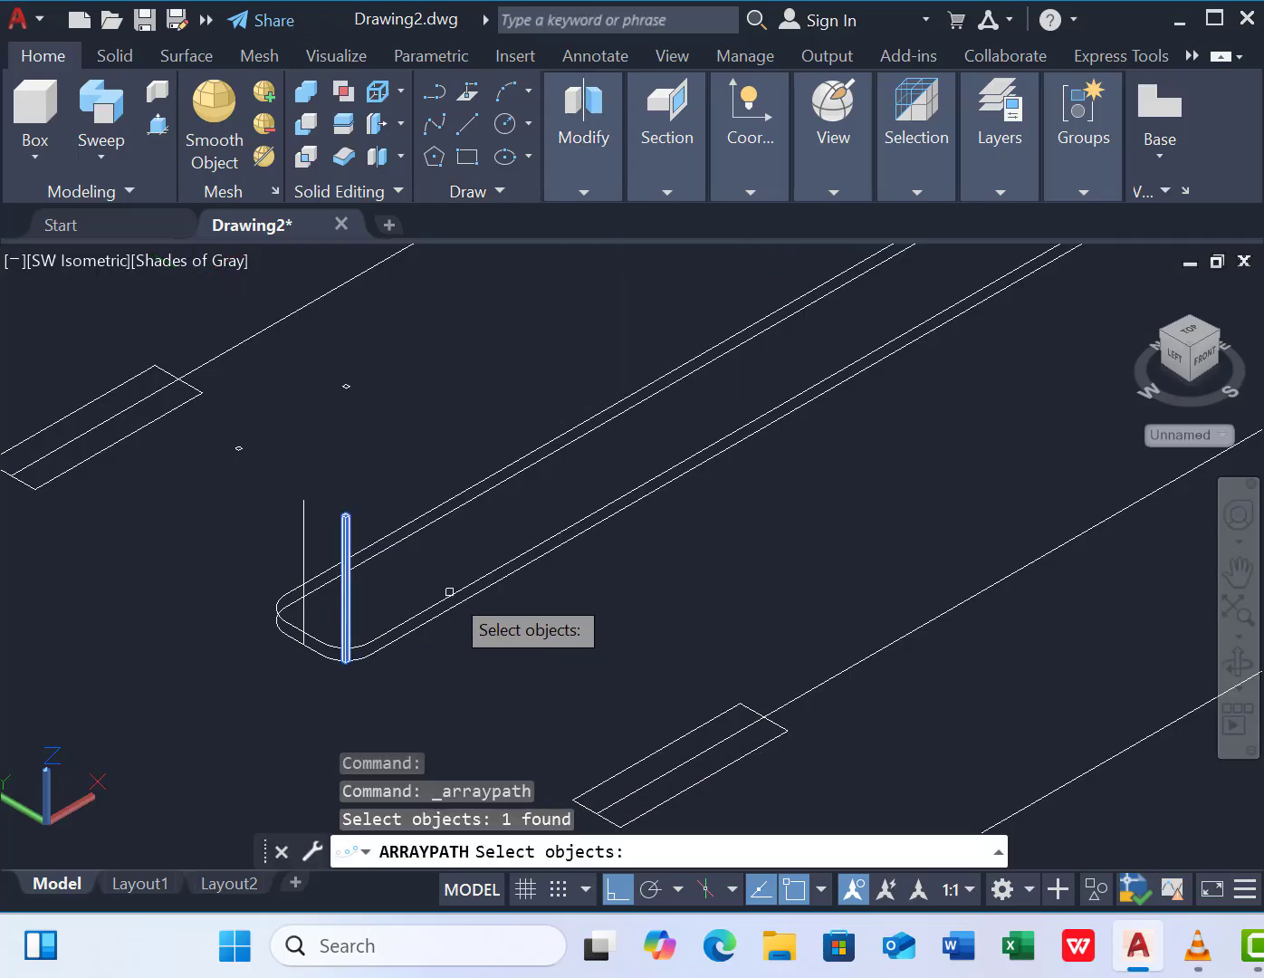
pyautogui.press('Return')
pyautogui.click(423, 625)
pyautogui.scroll(-3, 416, 623)
pyautogui.press('Escape')
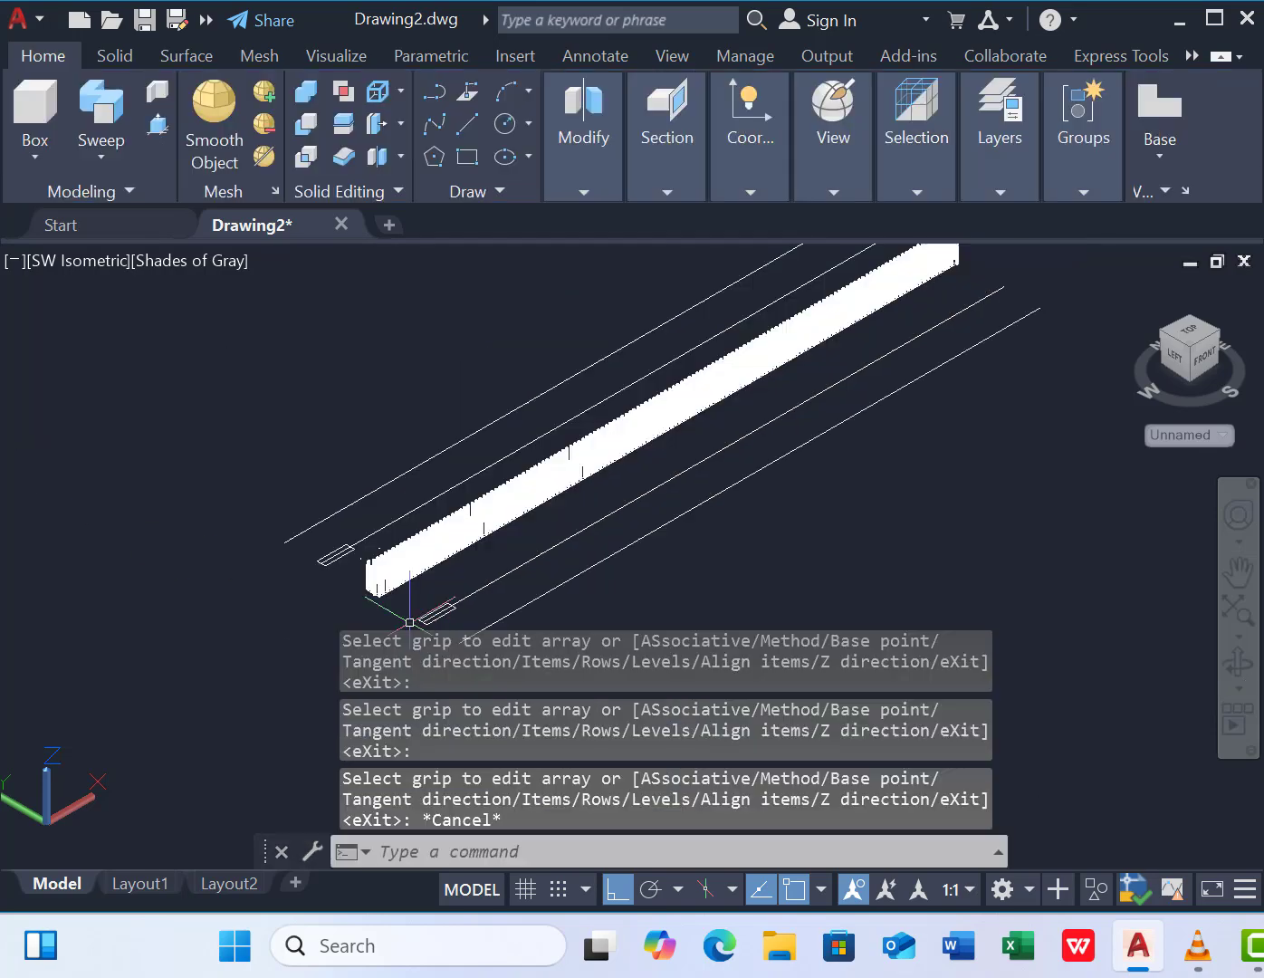
# Sweep the next small square along the raised copy of the median outline to form a rail.
pyautogui.scroll(5, 379, 624)
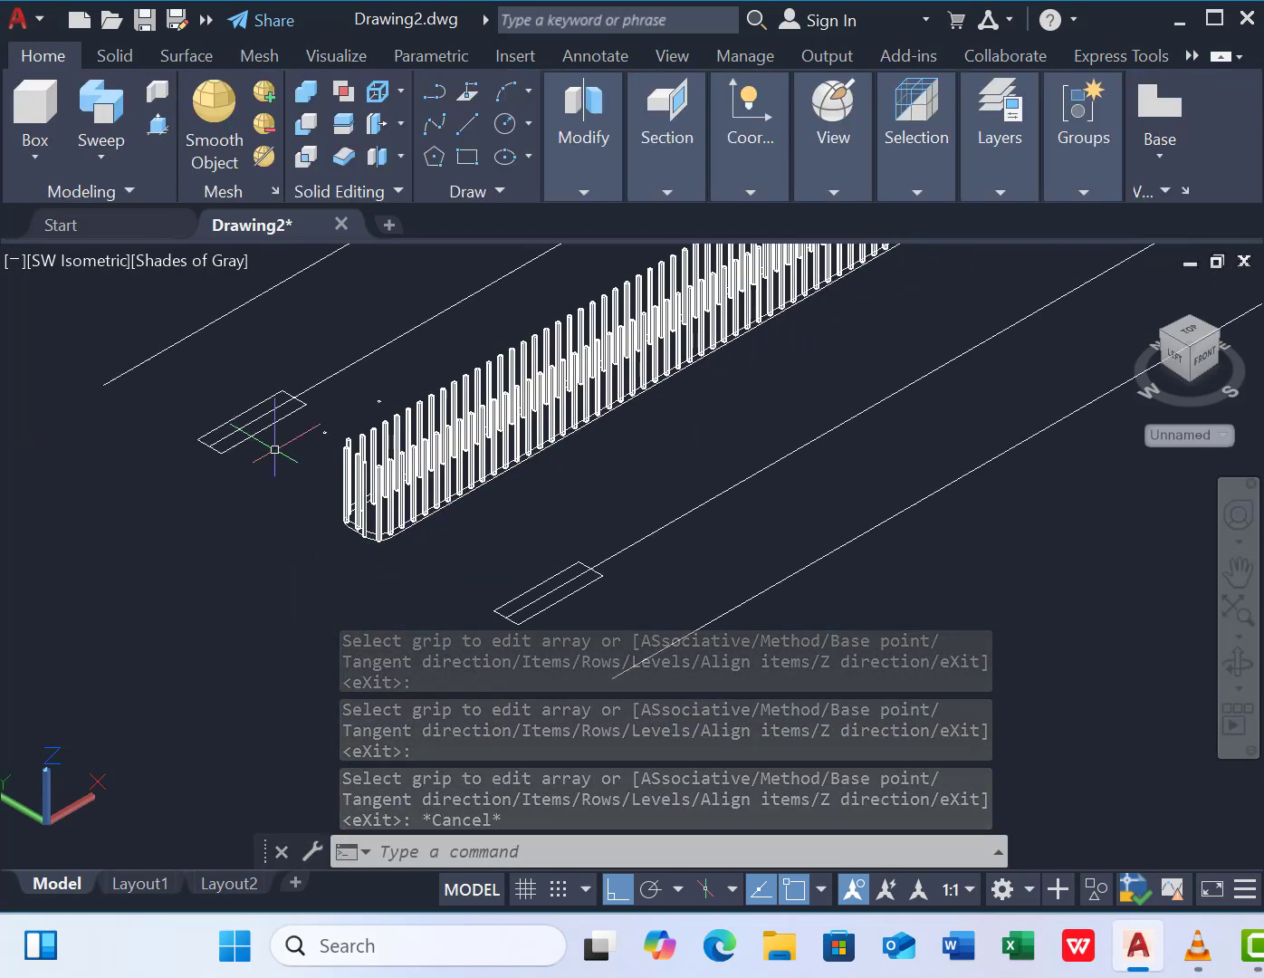
pyautogui.scroll(3, 273, 443)
pyautogui.click(100, 113)
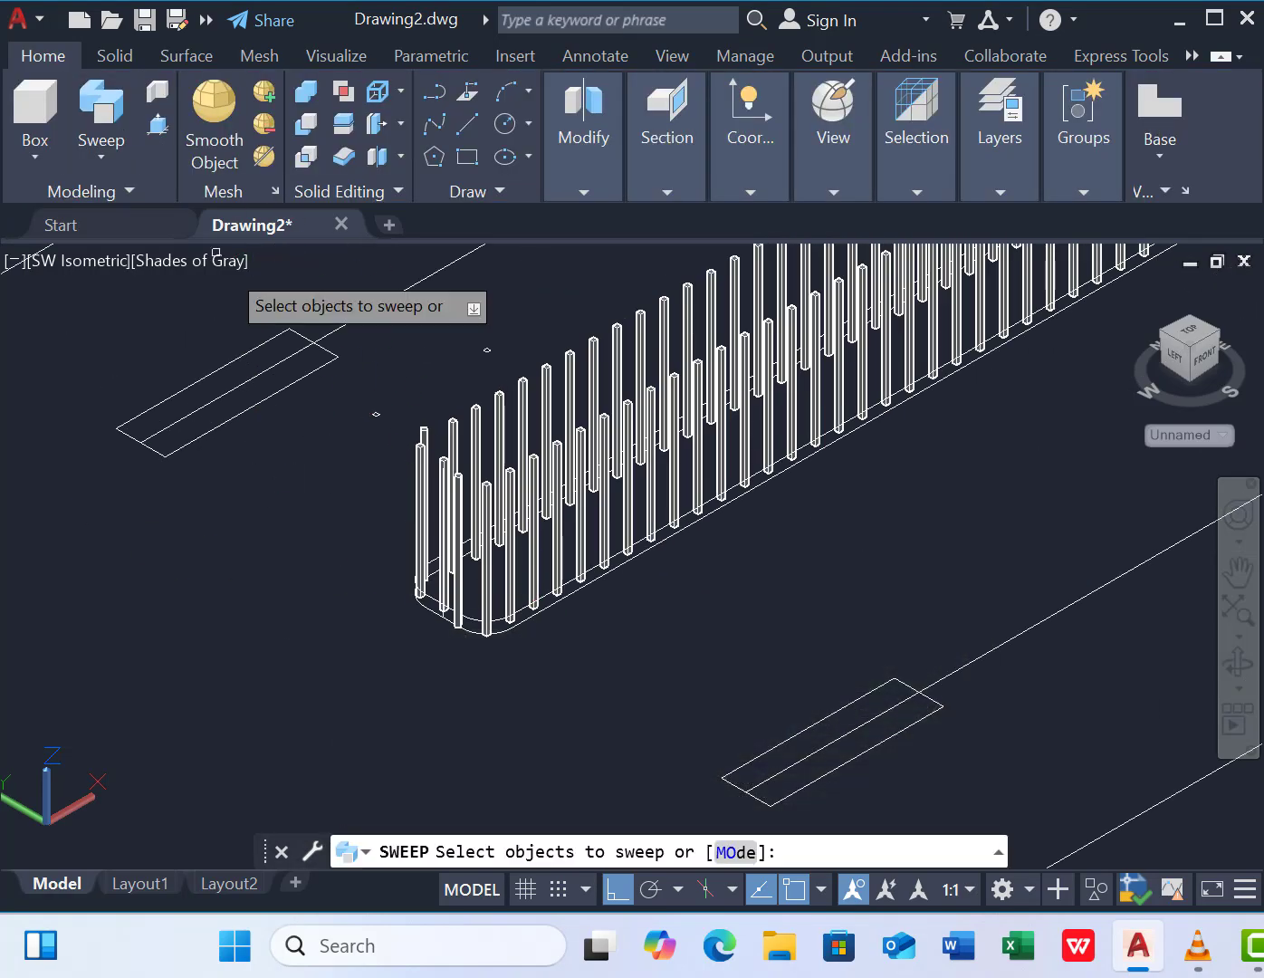
pyautogui.click(375, 414)
pyautogui.press('Return')
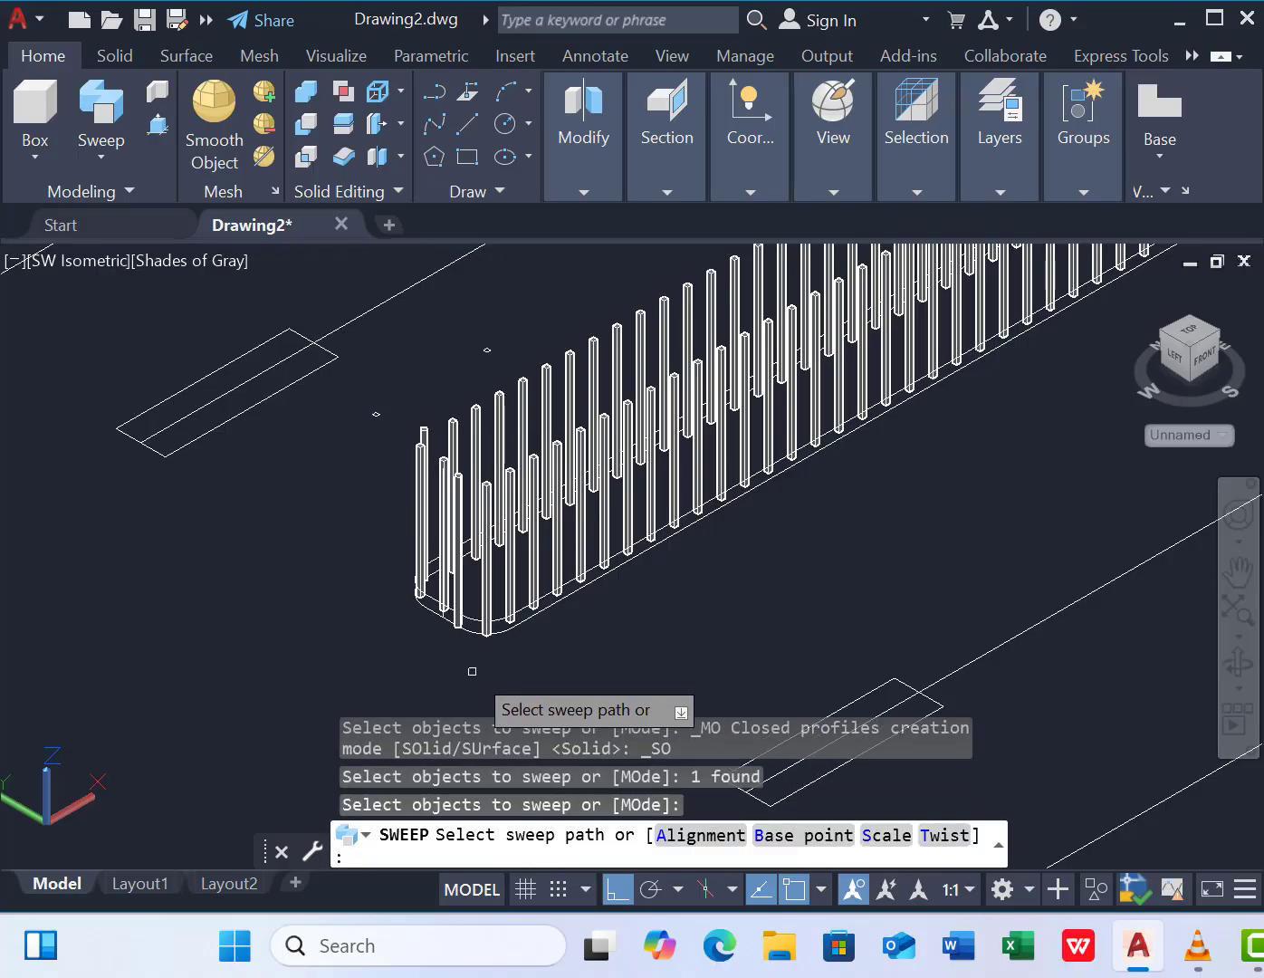
pyautogui.click(471, 620)
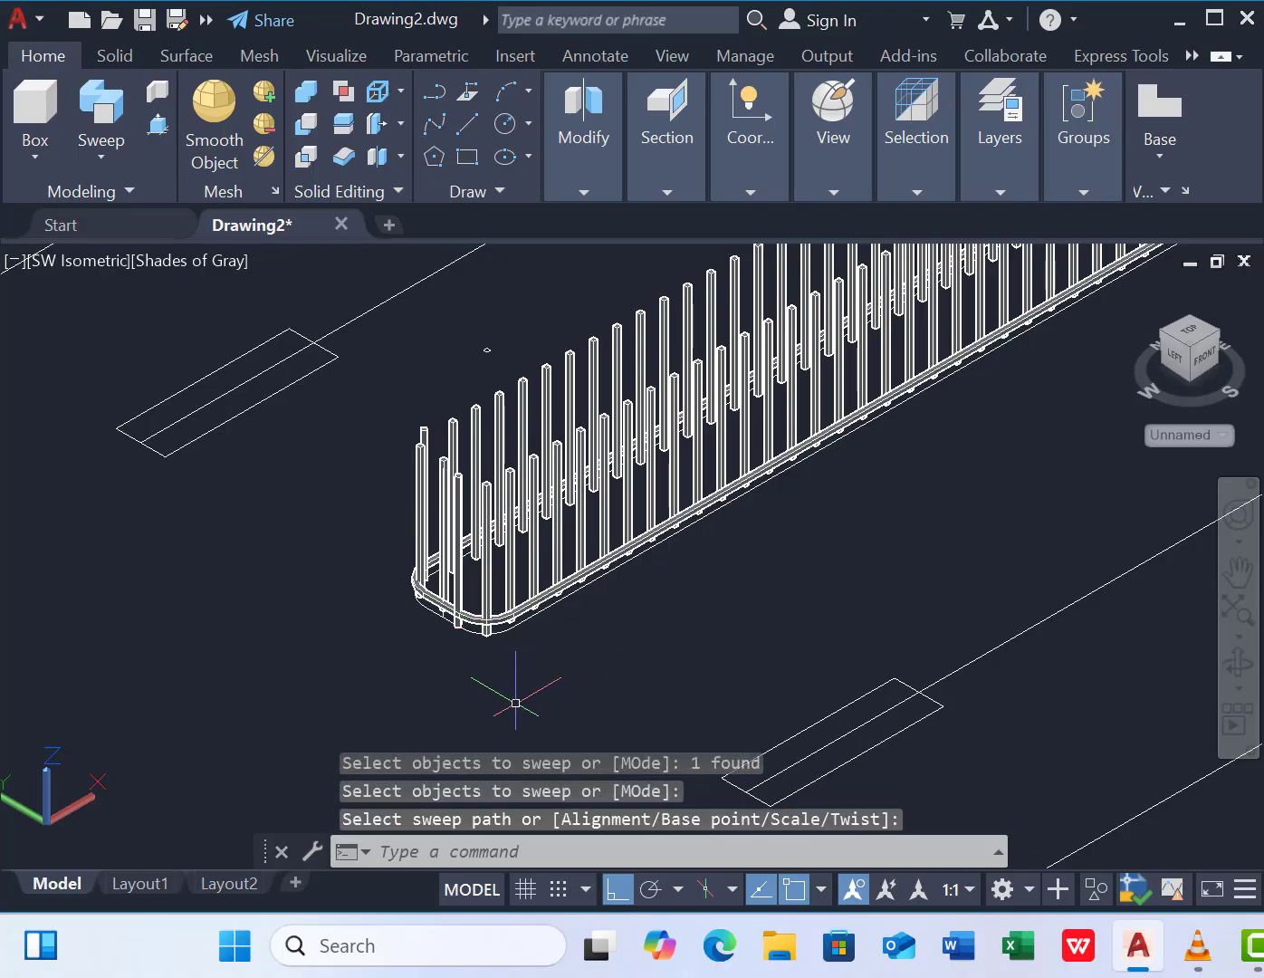
# Copy the swept rail straight up four times, spacing the copies over the height of the posts.
pyautogui.scroll(4, 457, 623)
pyautogui.scroll(-2, 516, 672)
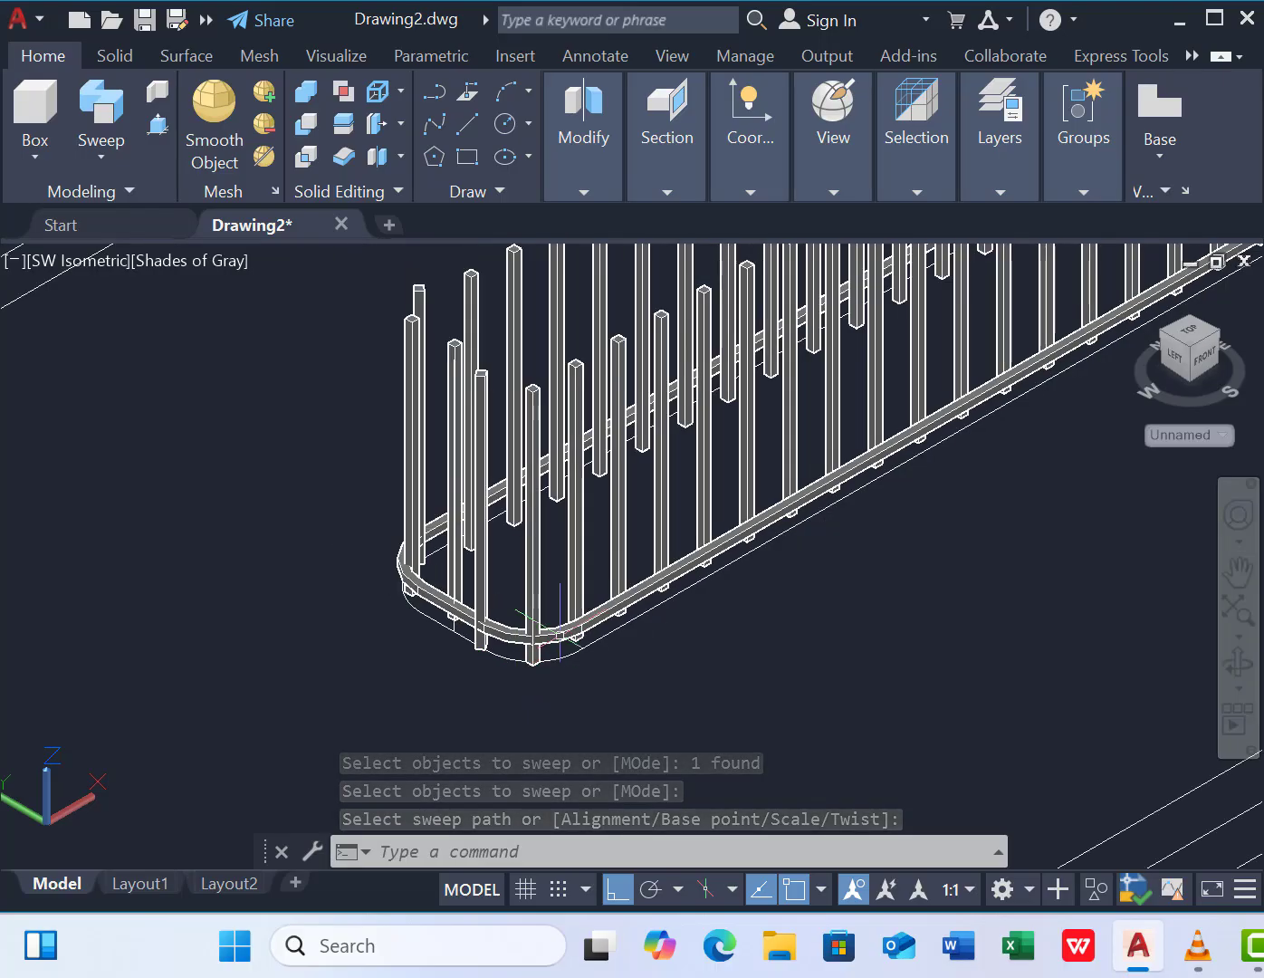
pyautogui.click(489, 627)
pyautogui.write('co')
pyautogui.press('Return')
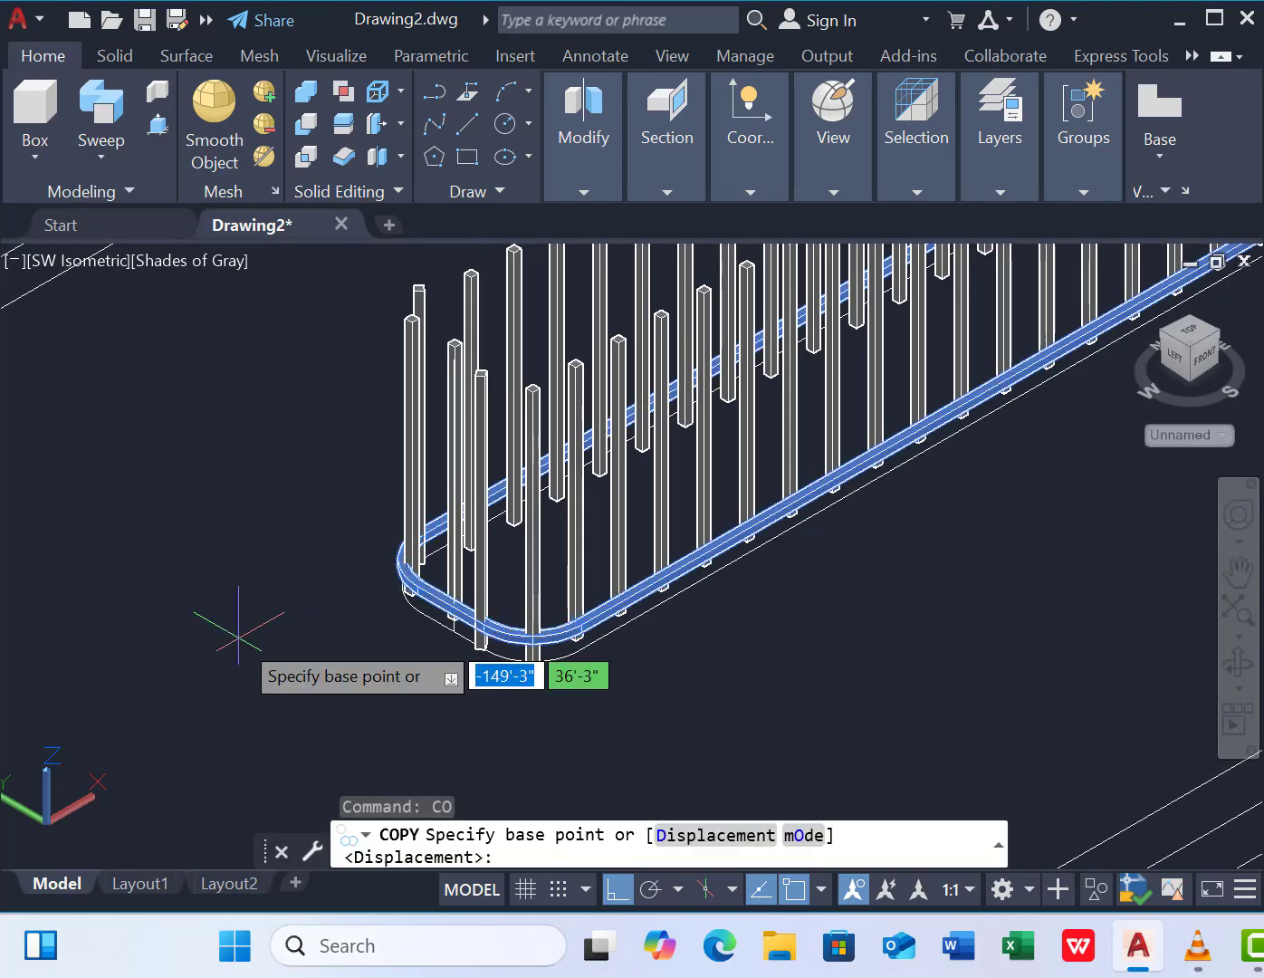
pyautogui.click(252, 625)
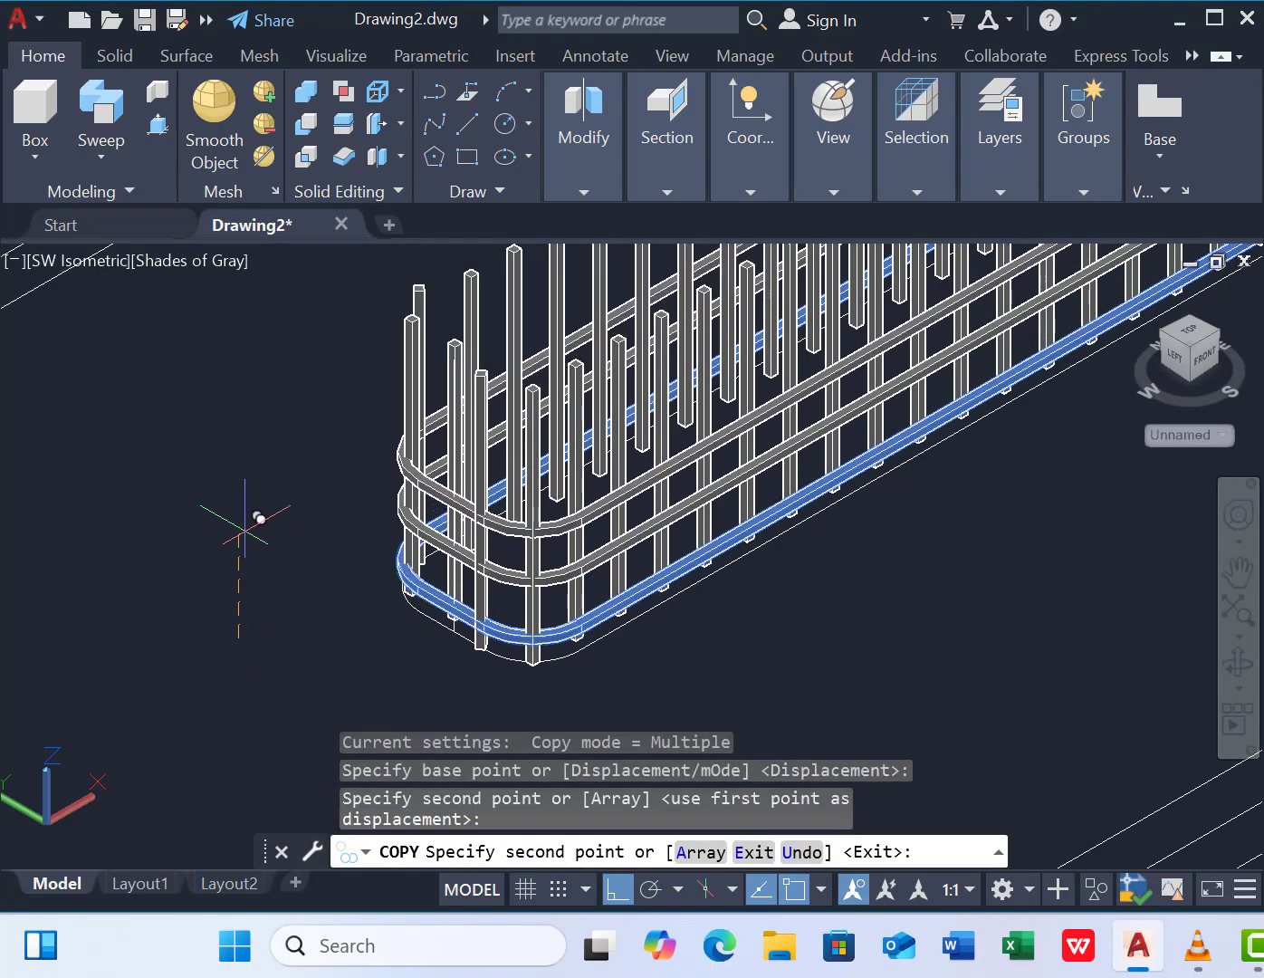
pyautogui.click(256, 486)
pyautogui.click(253, 416)
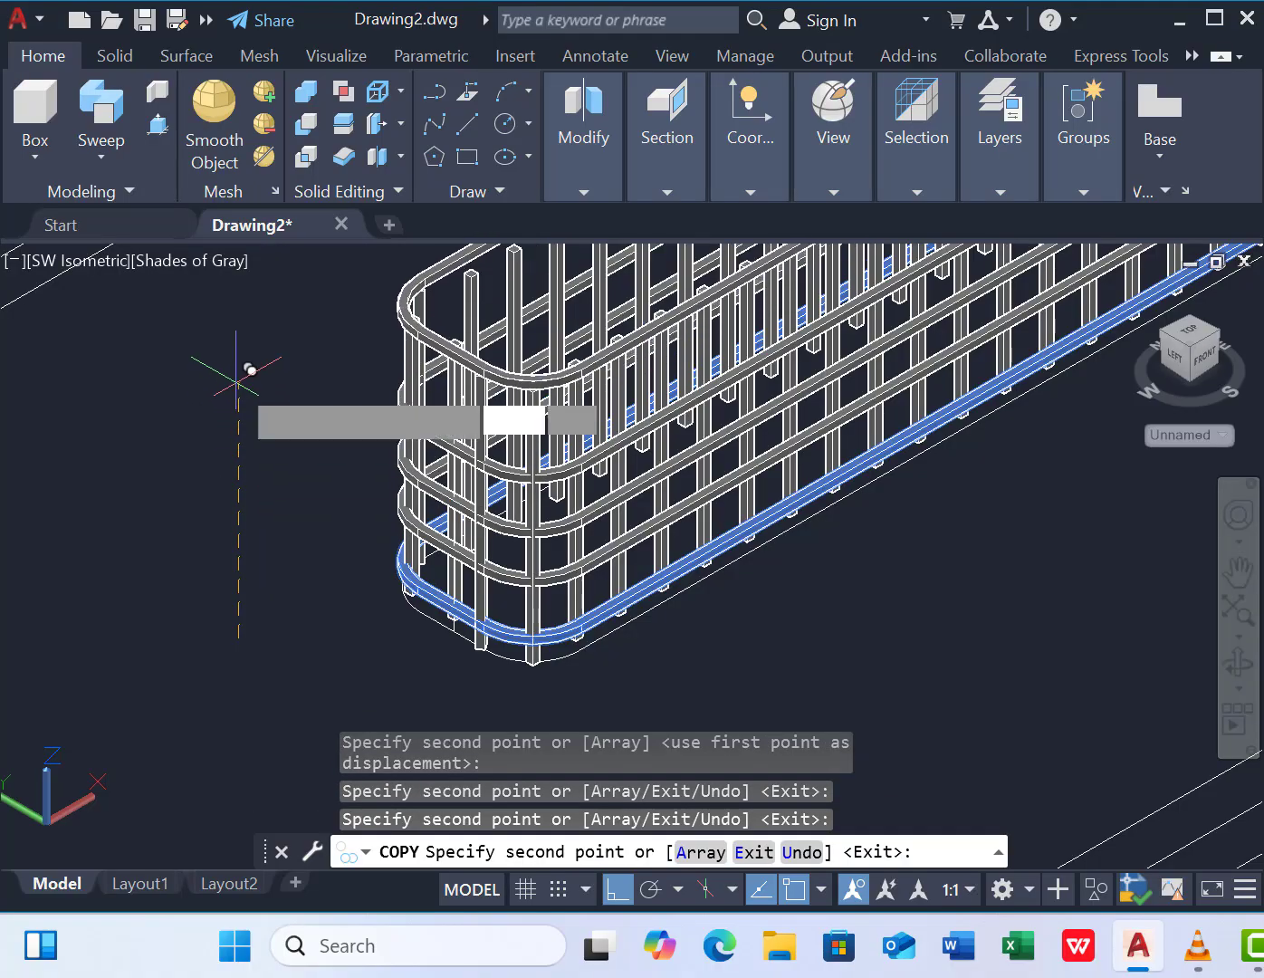
pyautogui.click(251, 370)
pyautogui.press('Escape')
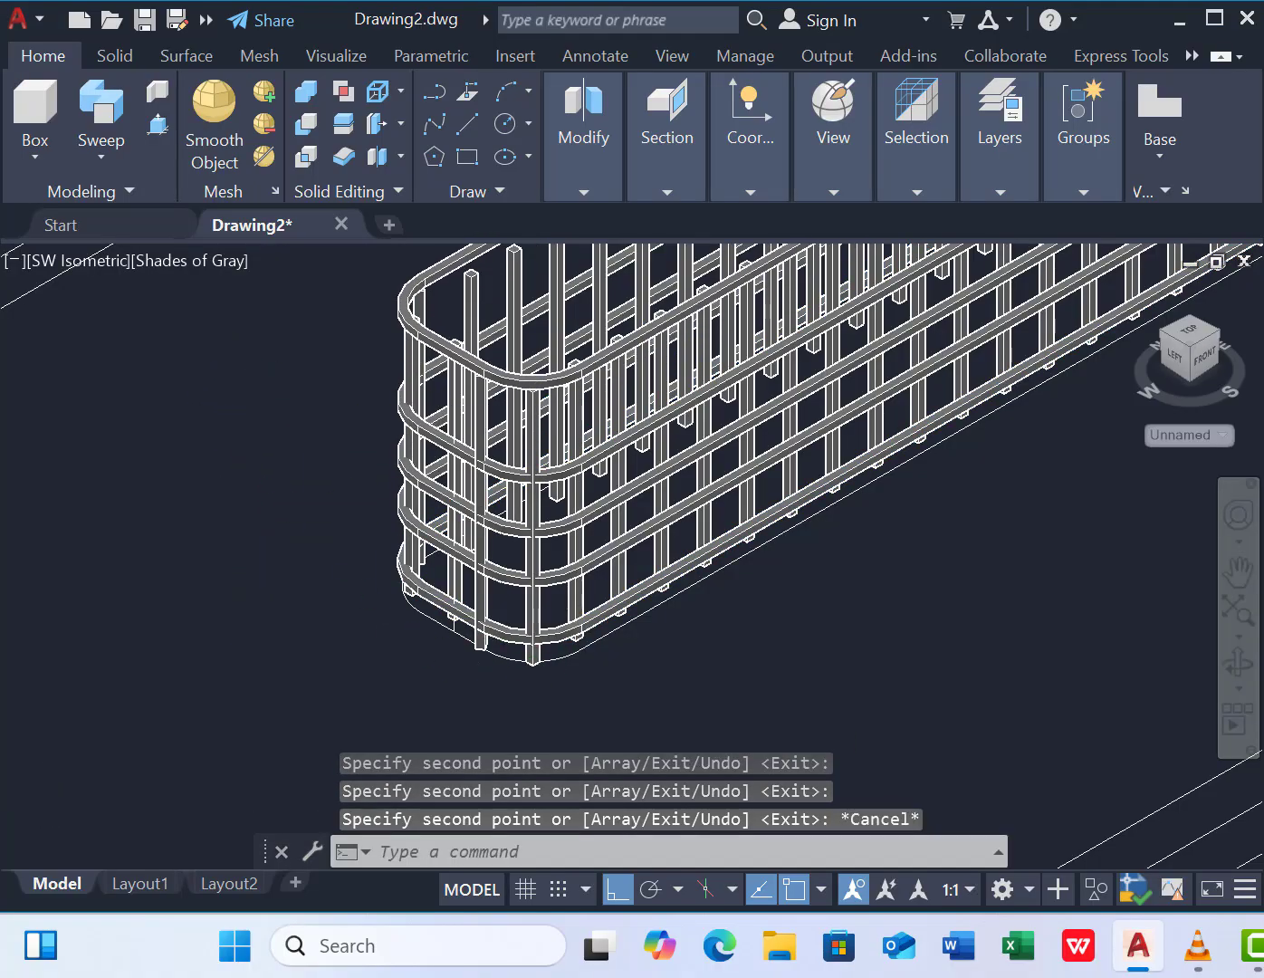
# Presspull both halves of the first lane marking beside the median to a height of .1.
pyautogui.scroll(-4, 349, 614)
pyautogui.scroll(2, 327, 623)
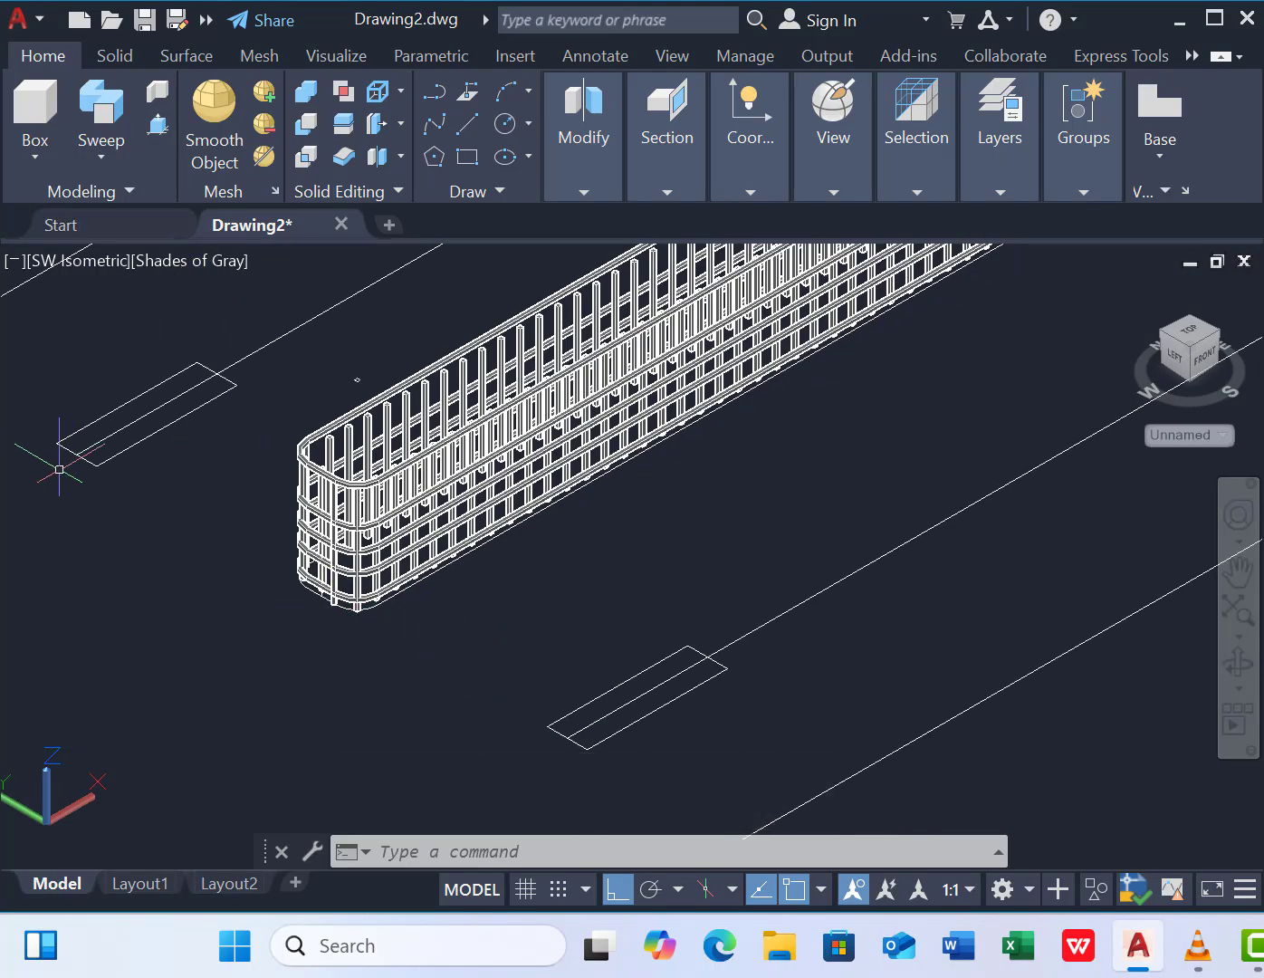
pyautogui.hotkey('ctrl', 'shift', 'e')
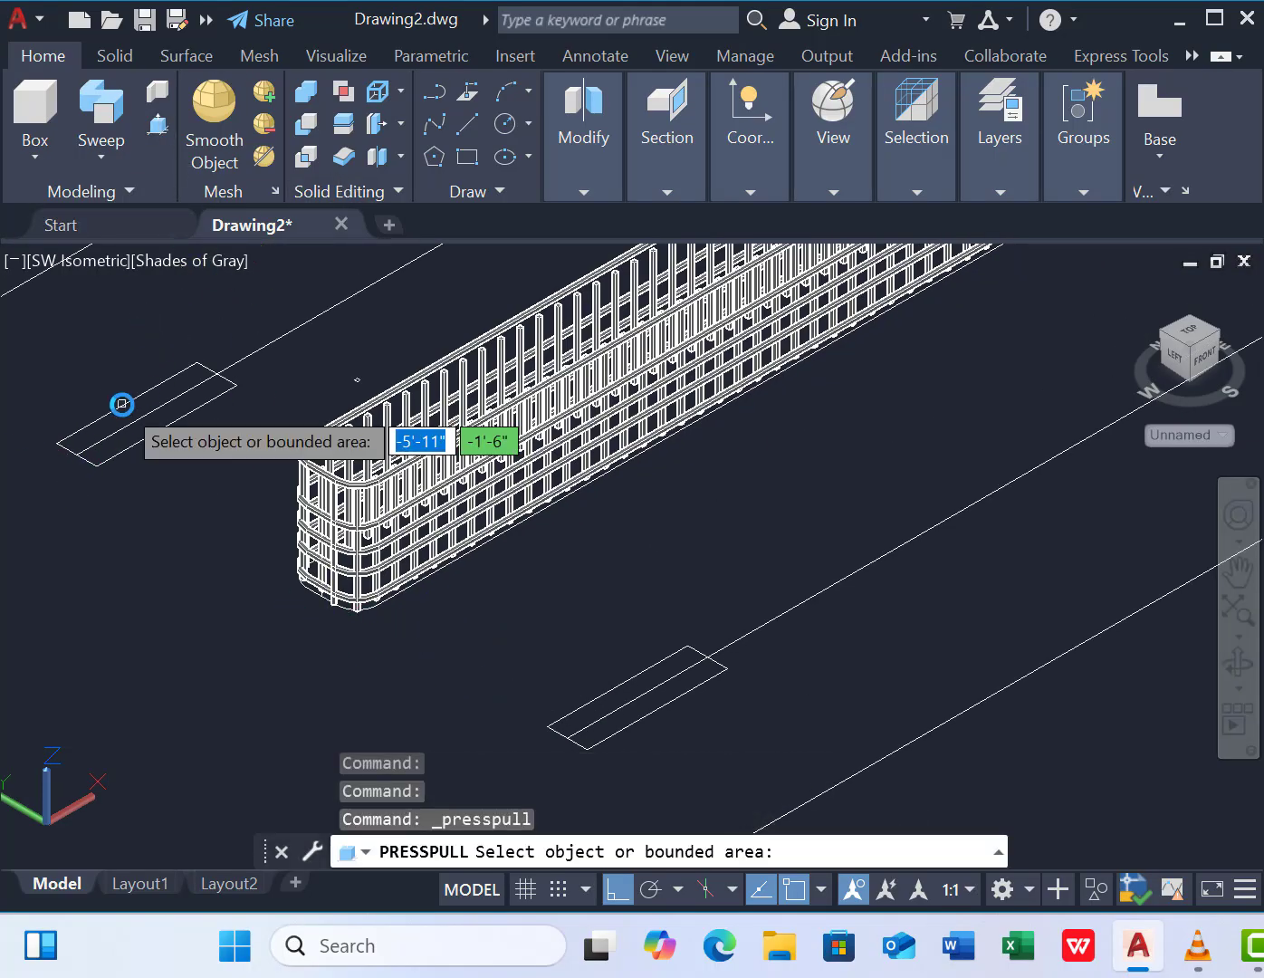
pyautogui.click(127, 399)
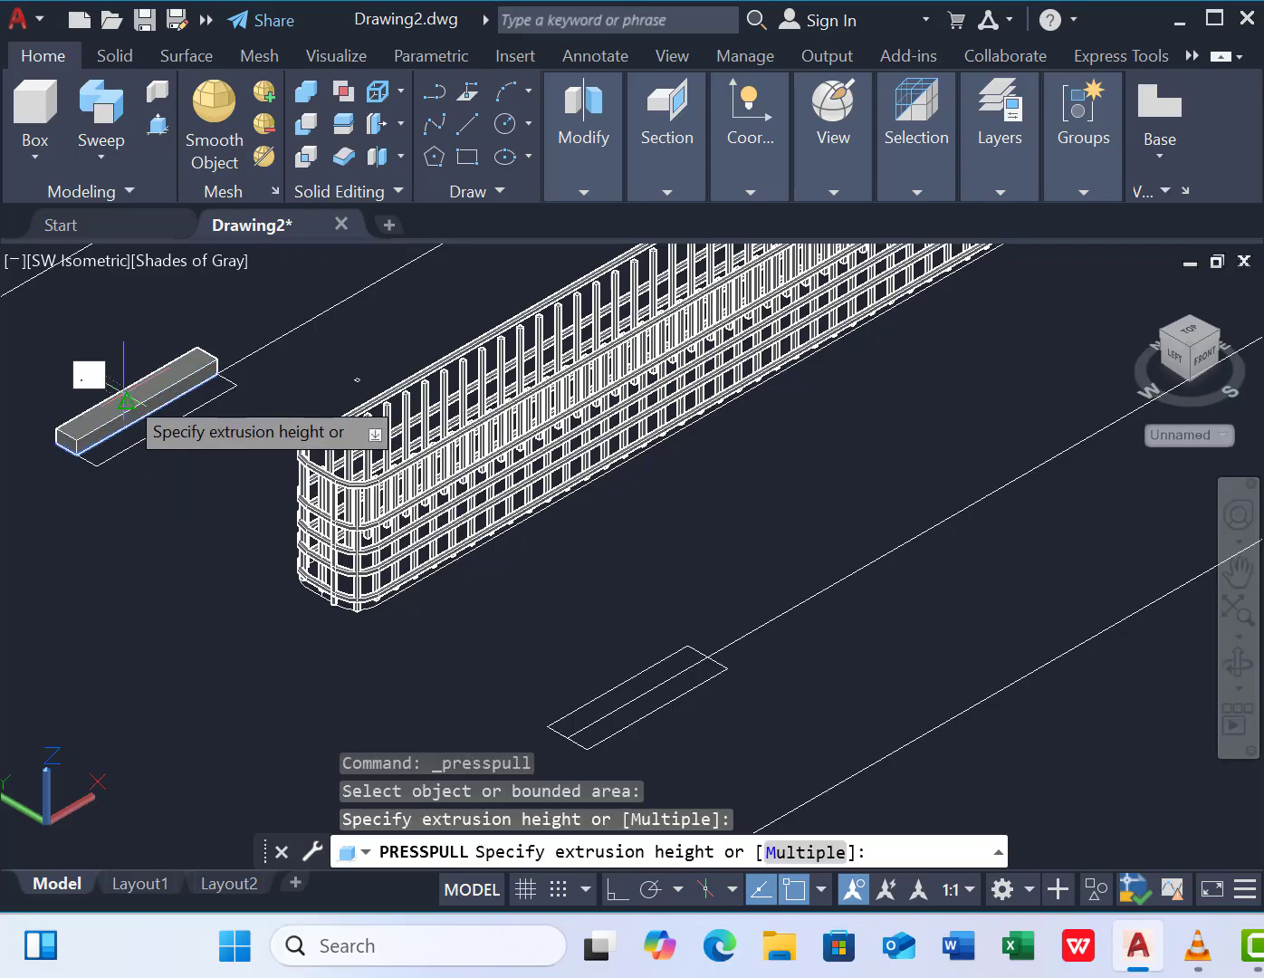
pyautogui.write('.1')
pyautogui.press('Return')
pyautogui.click(124, 409)
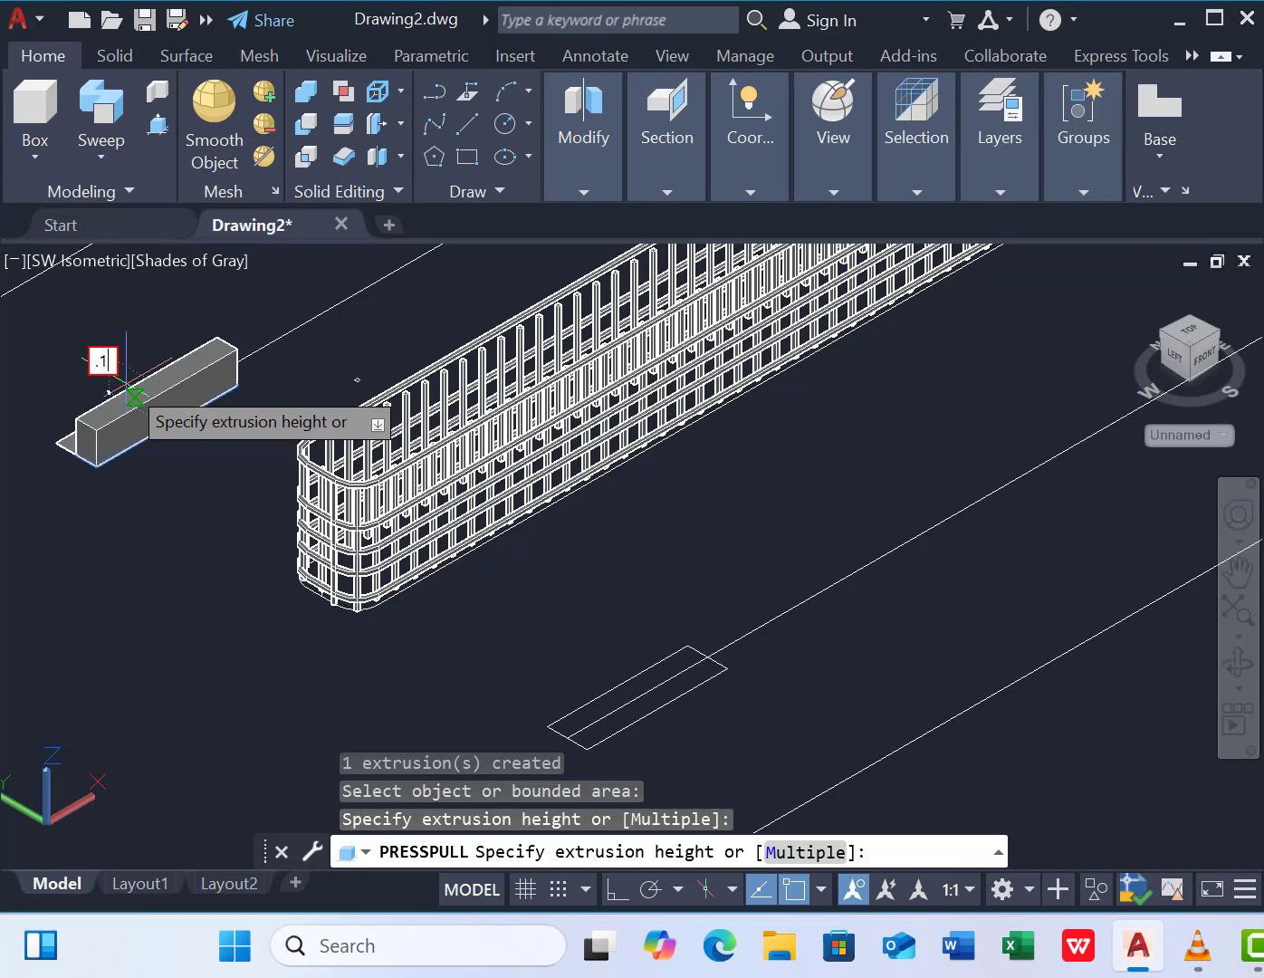
pyautogui.write('.1')
pyautogui.press('Return')
# Array the extruded lane marking along its lane line with Path Array, using 6 evenly divided items.
pyautogui.press('Return')
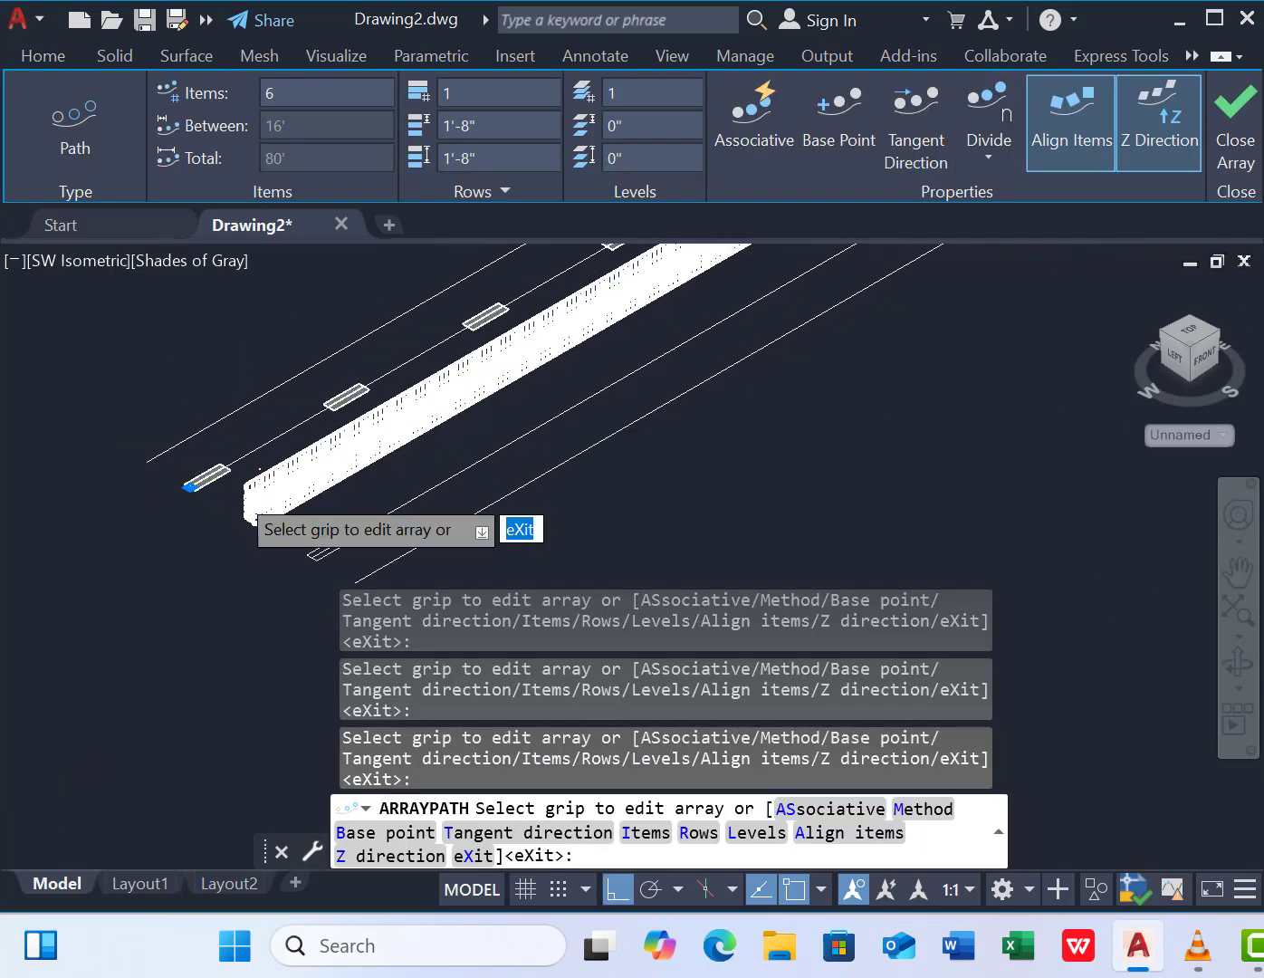
pyautogui.scroll(2, 194, 509)
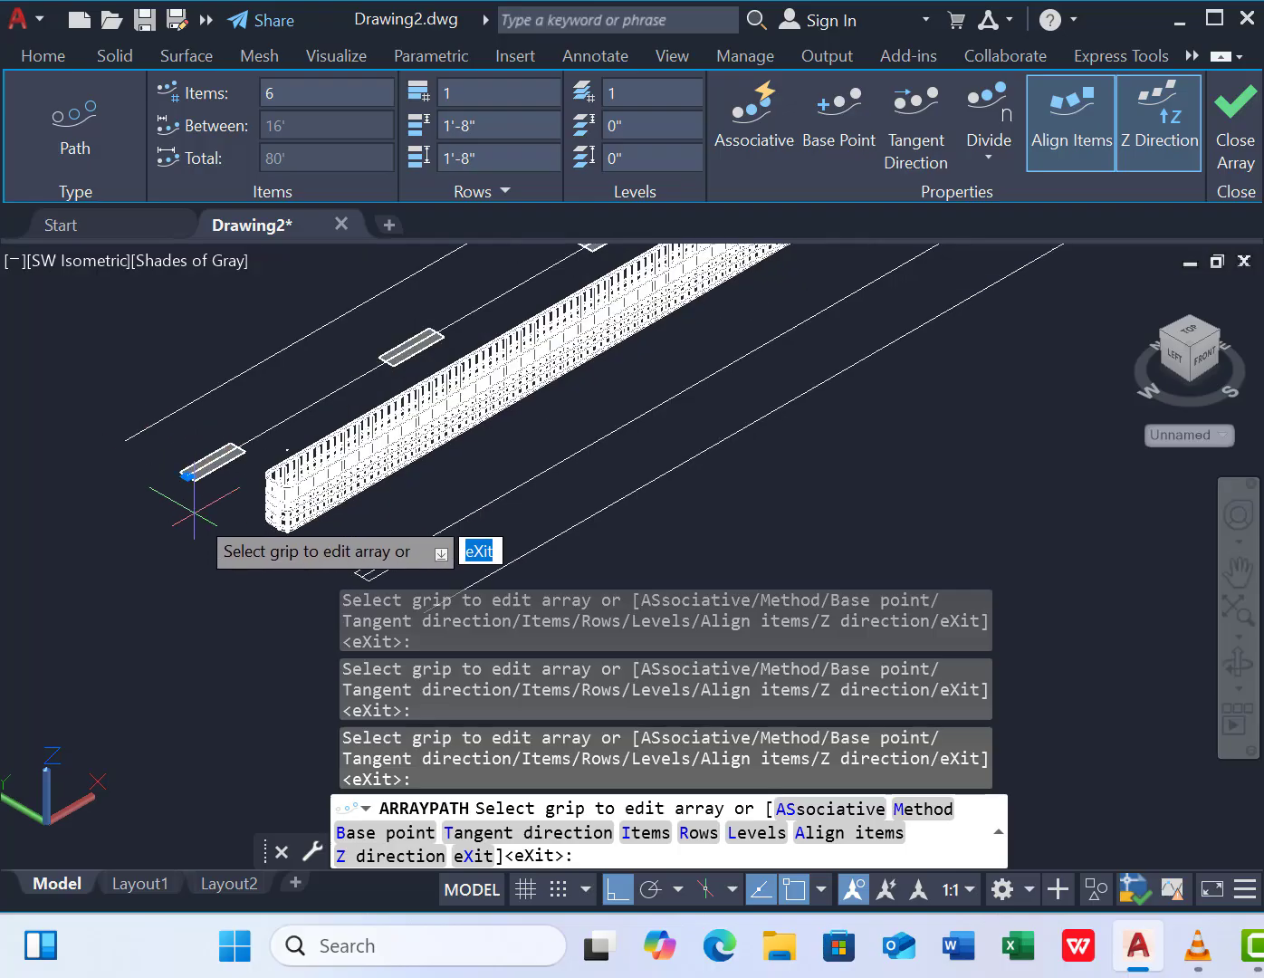
pyautogui.press('Escape')
pyautogui.scroll(-3, 201, 509)
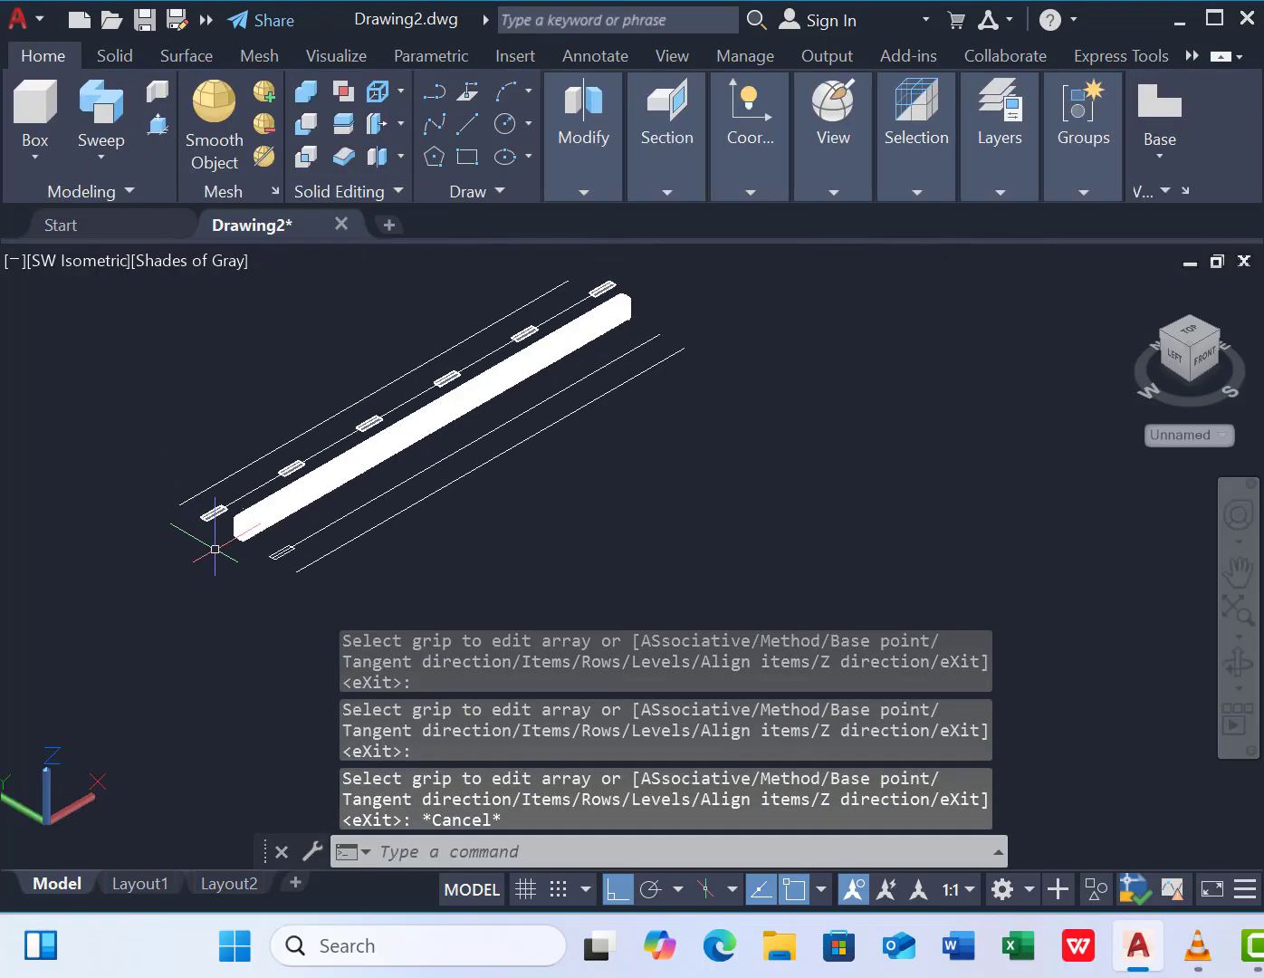
# Copy the extruded first lane marking from its end midpoint onto the flat marking outline on the other side of the median.
pyautogui.scroll(4, 181, 481)
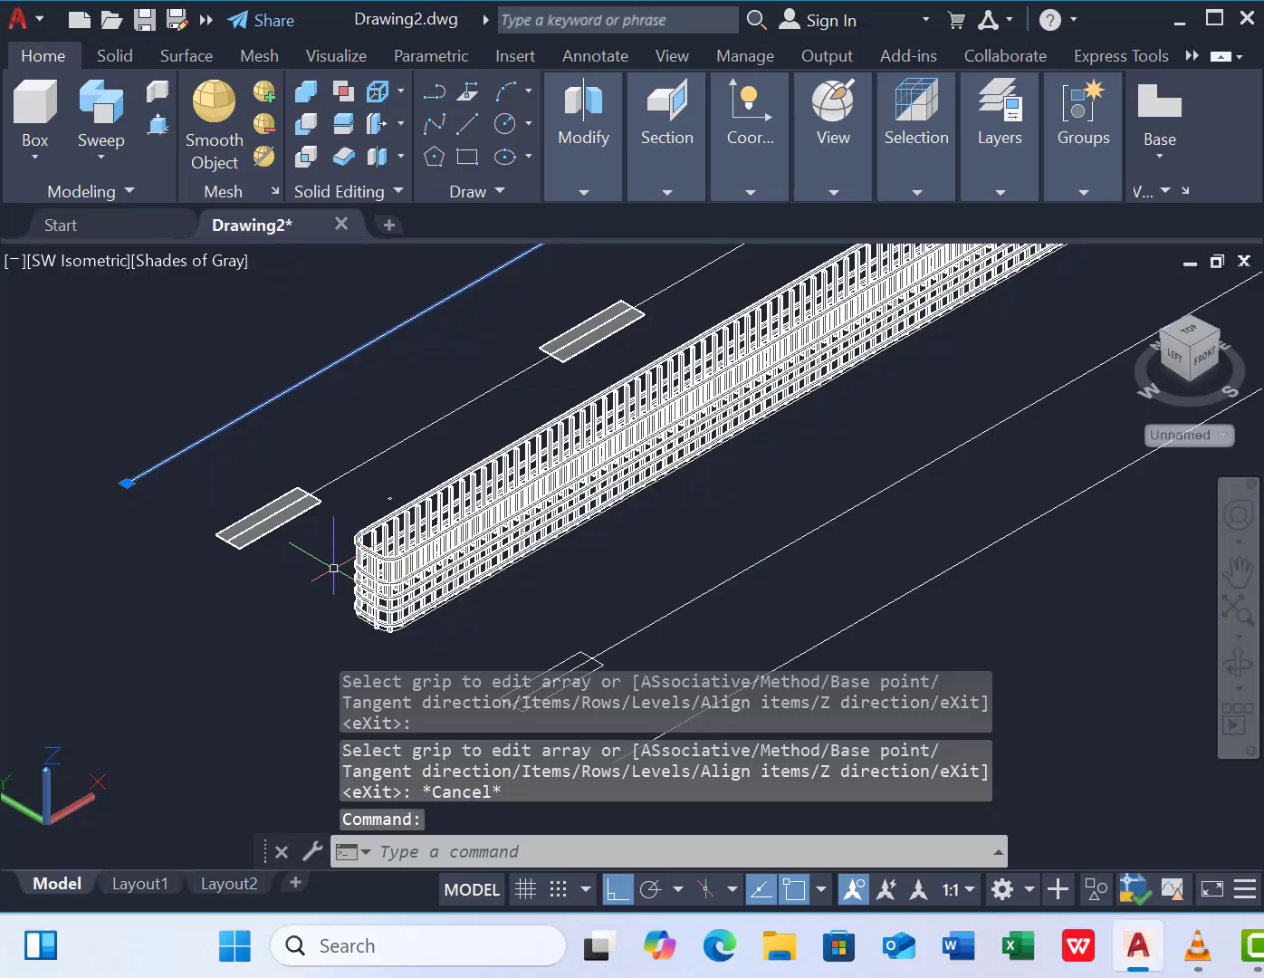
pyautogui.press('Escape')
pyautogui.click(166, 480)
pyautogui.click(337, 590)
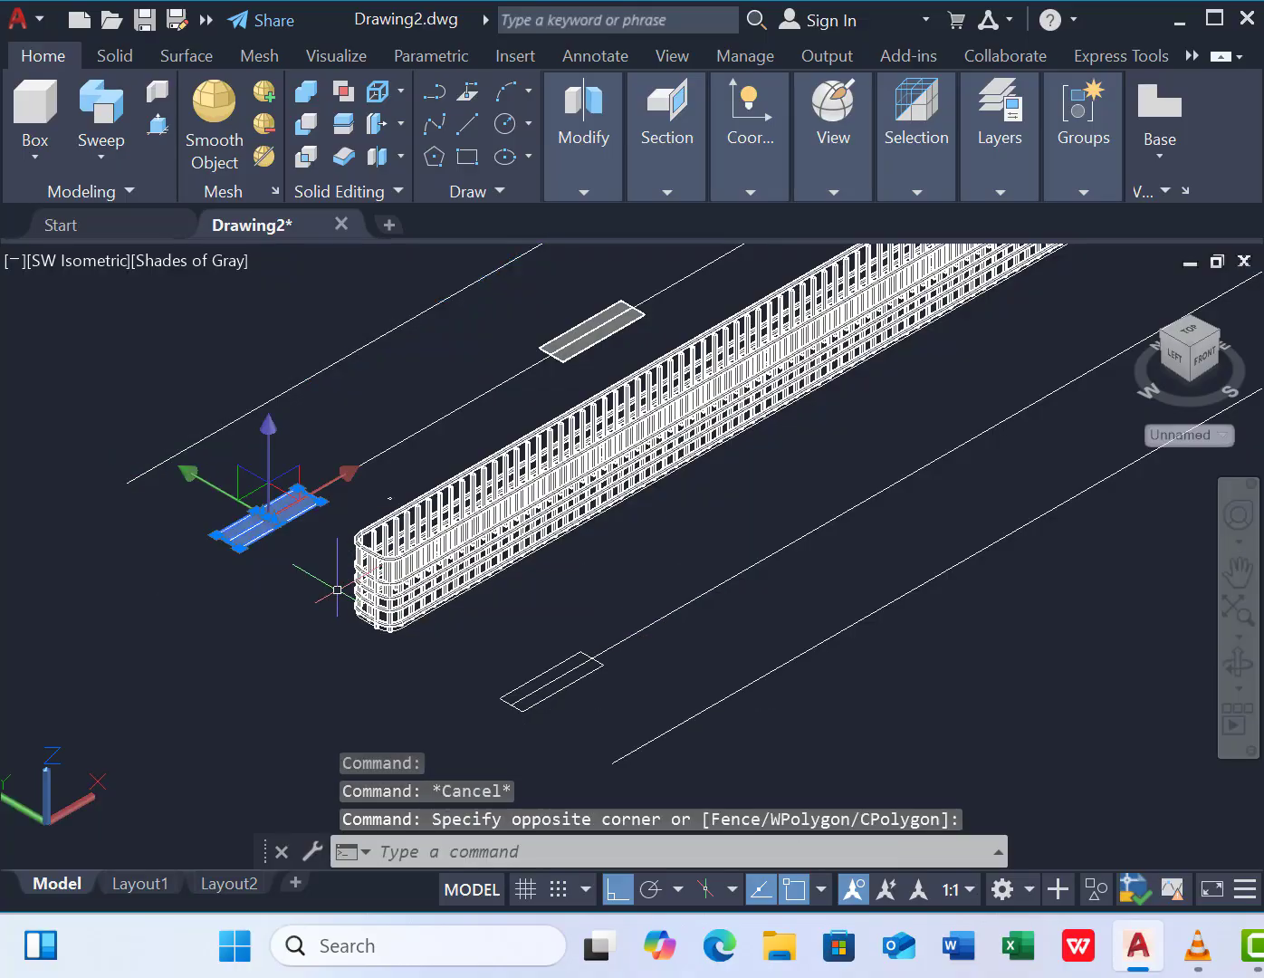
pyautogui.write('co')
pyautogui.press('Return')
pyautogui.scroll(4, 226, 561)
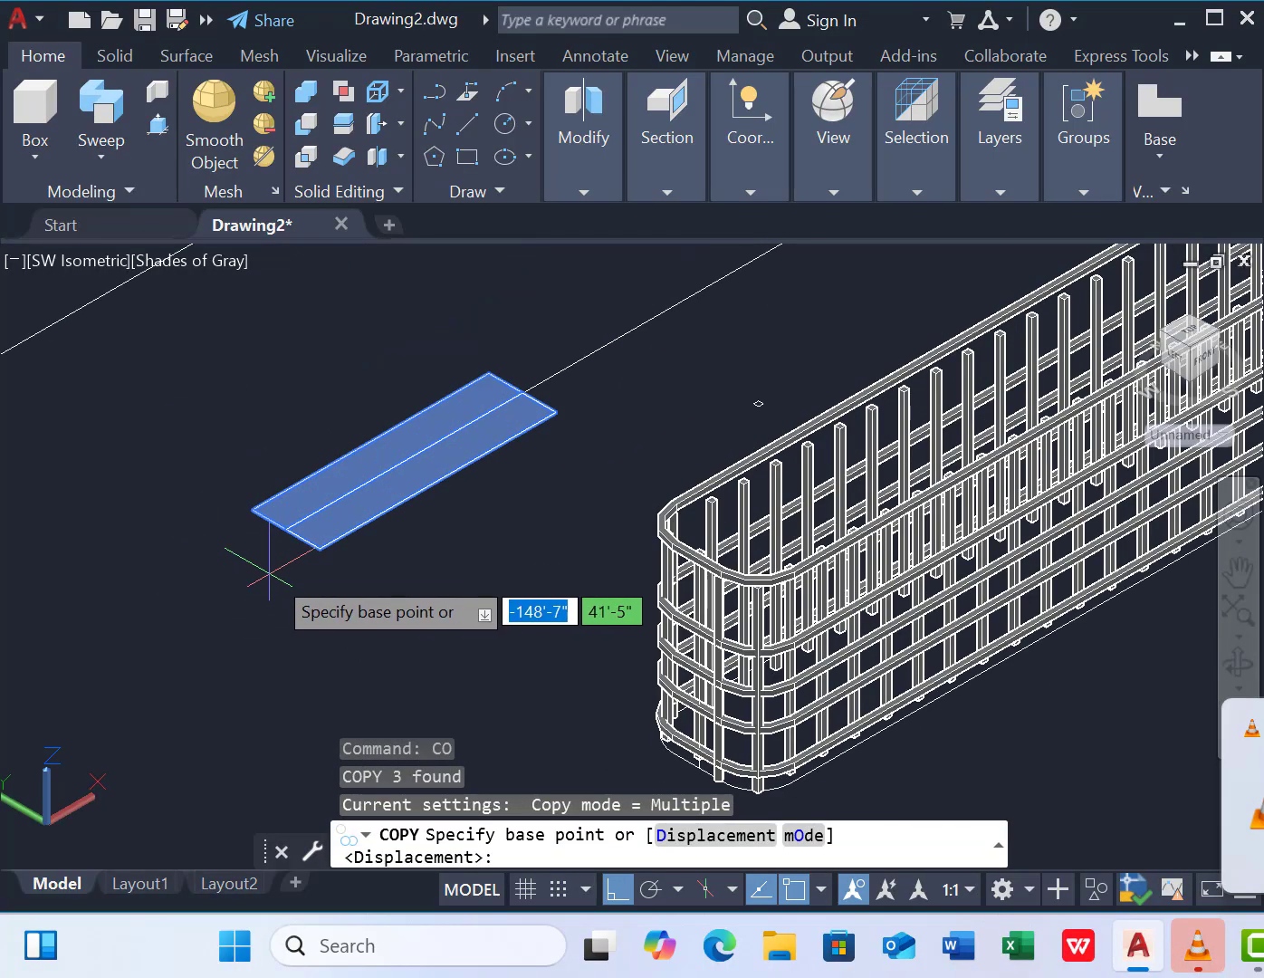
pyautogui.click(285, 529)
pyautogui.scroll(-5, 465, 642)
pyautogui.scroll(3, 601, 663)
pyautogui.scroll(3, 721, 639)
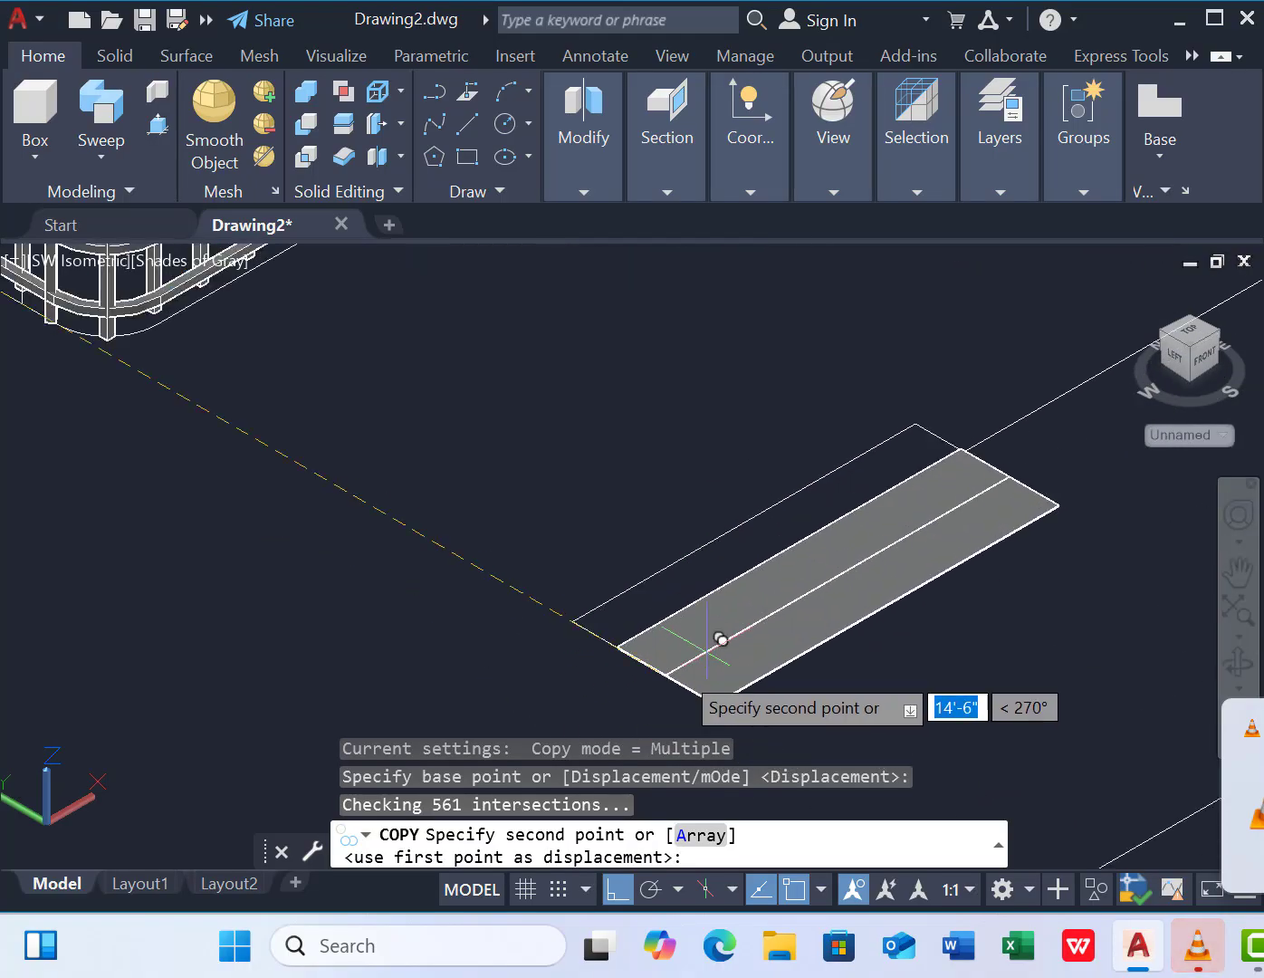
pyautogui.click(620, 649)
pyautogui.press('Escape')
# Array the copied lane marking along its lane line with Path Array, using the Divide method and 6 items.
pyautogui.scroll(-4, 417, 626)
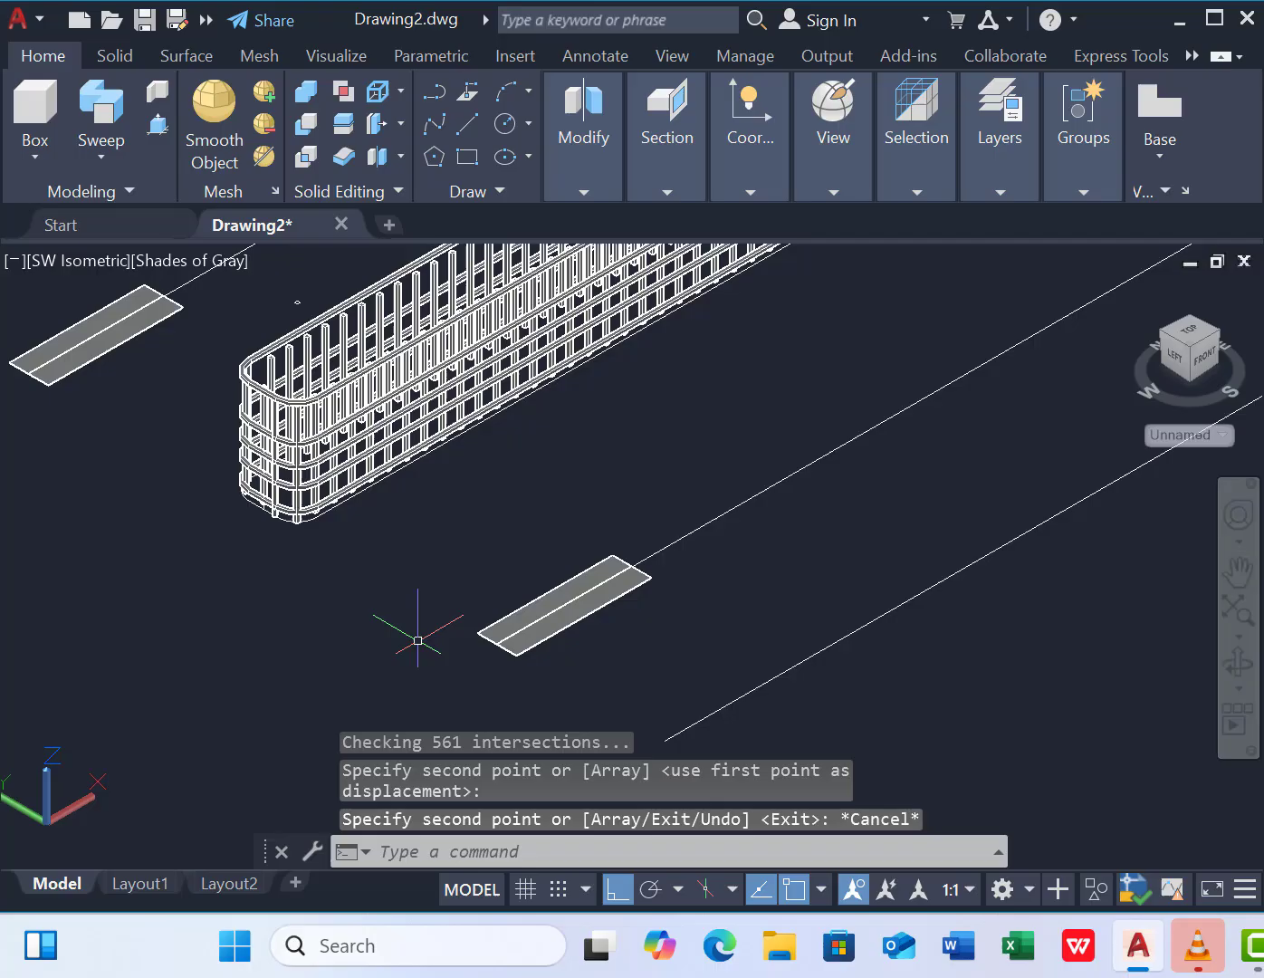
pyautogui.click(377, 507)
pyautogui.click(761, 693)
pyautogui.click(616, 181)
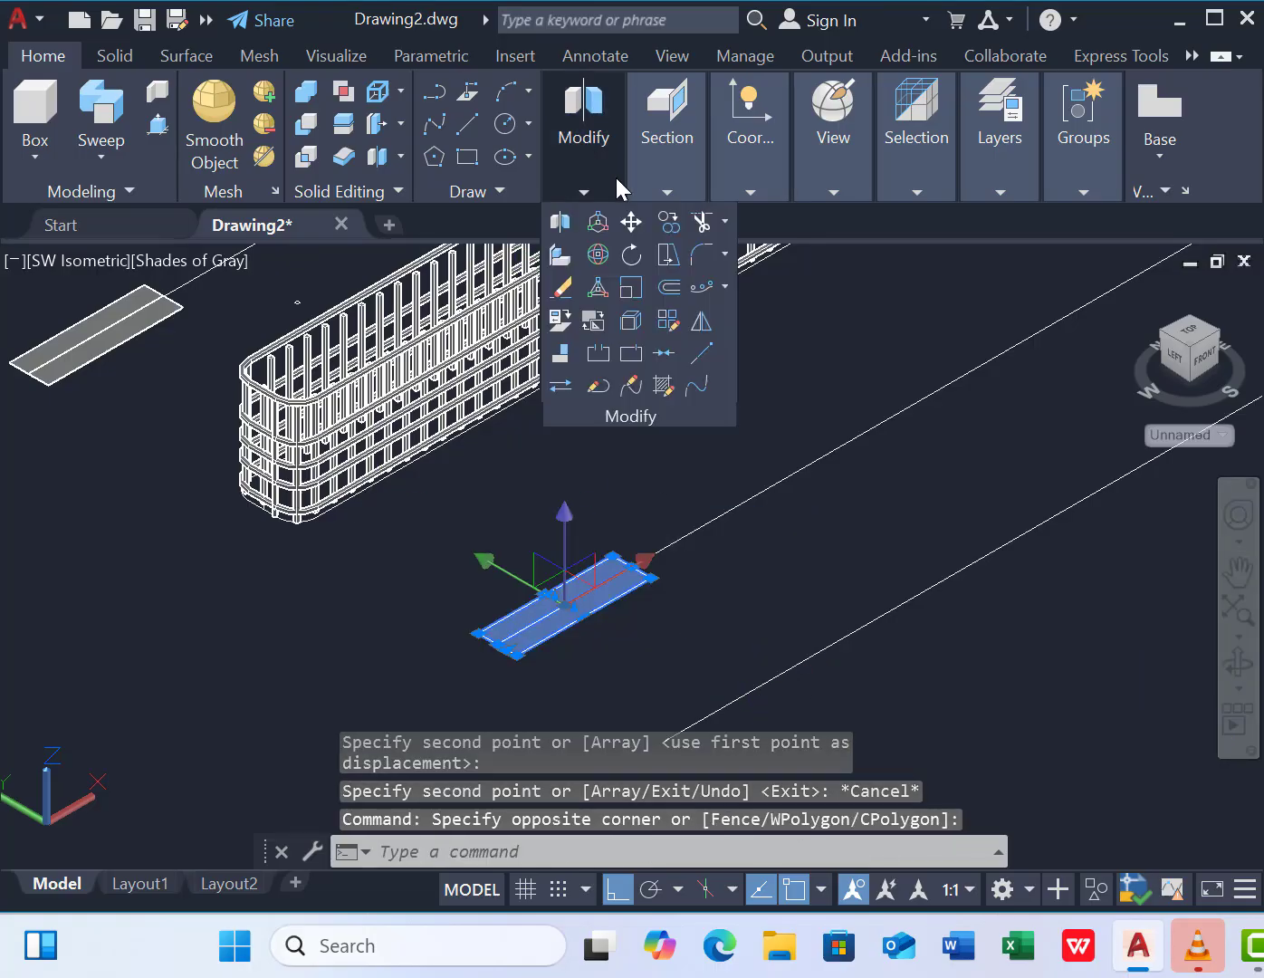
pyautogui.click(699, 292)
pyautogui.click(679, 541)
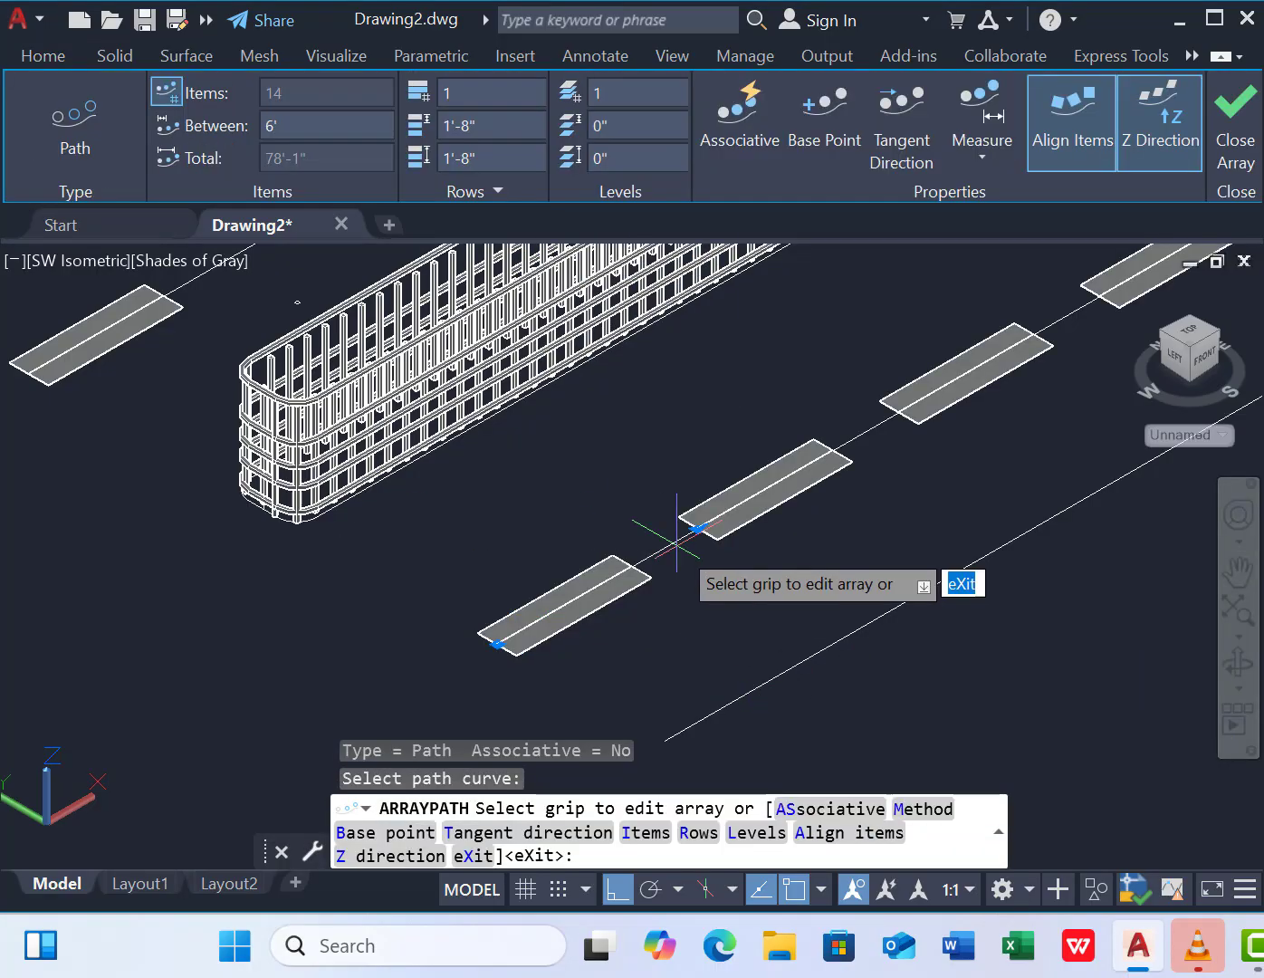
pyautogui.click(1003, 159)
pyautogui.click(1016, 204)
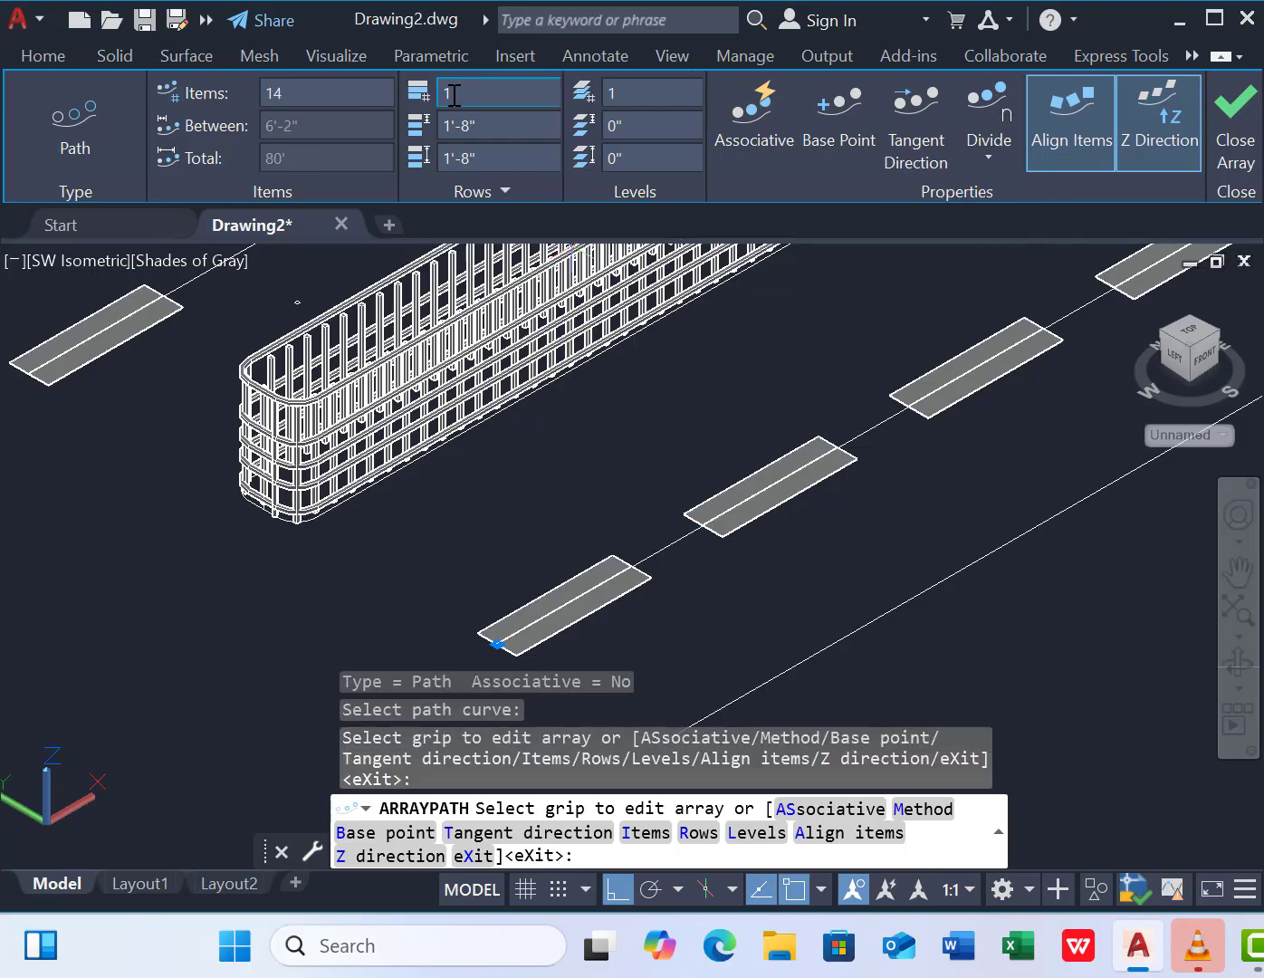
pyautogui.click(334, 93)
pyautogui.write('6')
pyautogui.press('Return')
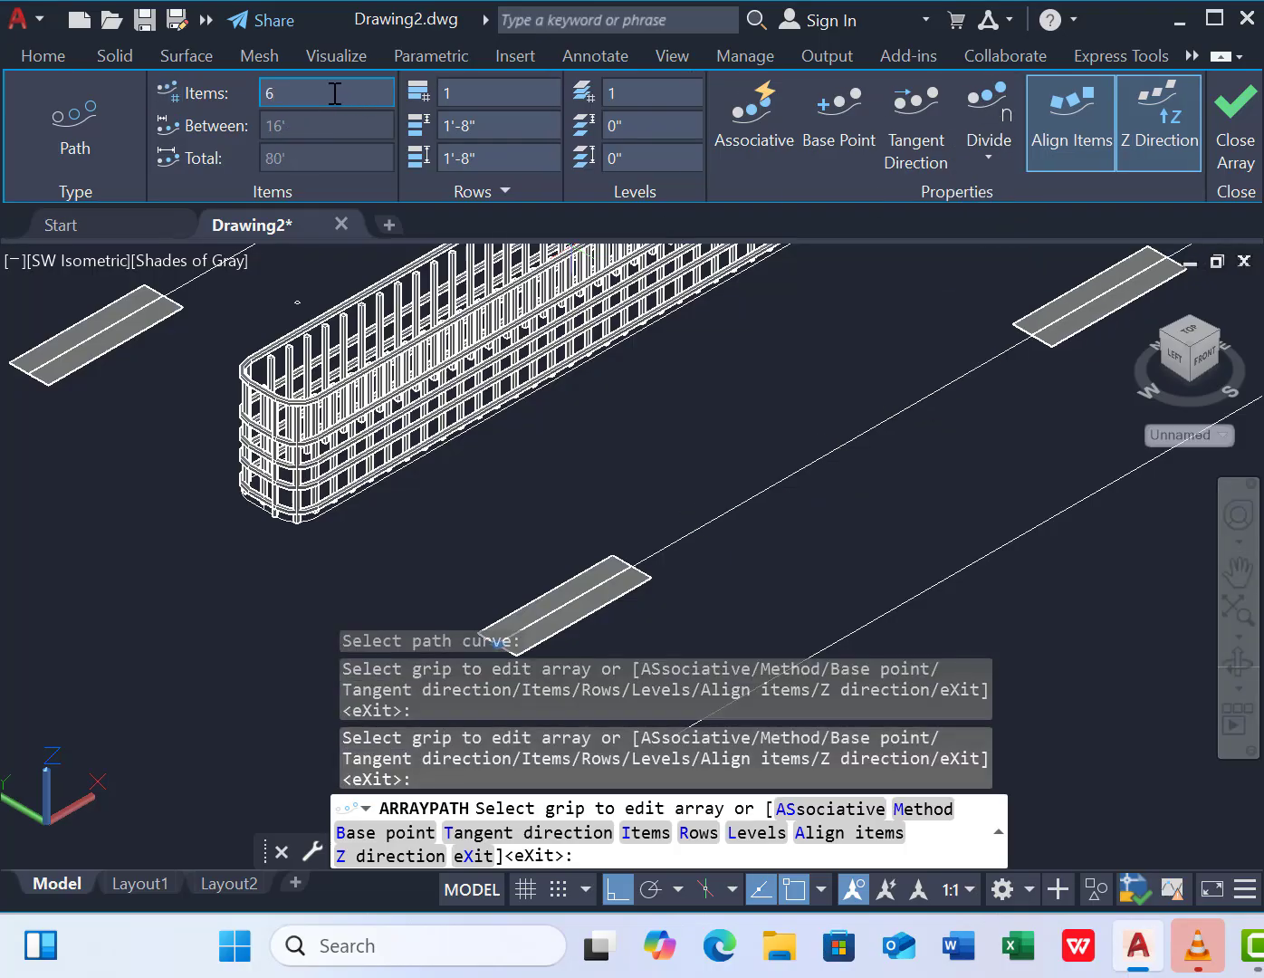
pyautogui.press('Escape')
# Examine both rows of lane markings and the median fence from end to end and from another angle.
pyautogui.scroll(-3, 598, 576)
pyautogui.scroll(-4, 282, 519)
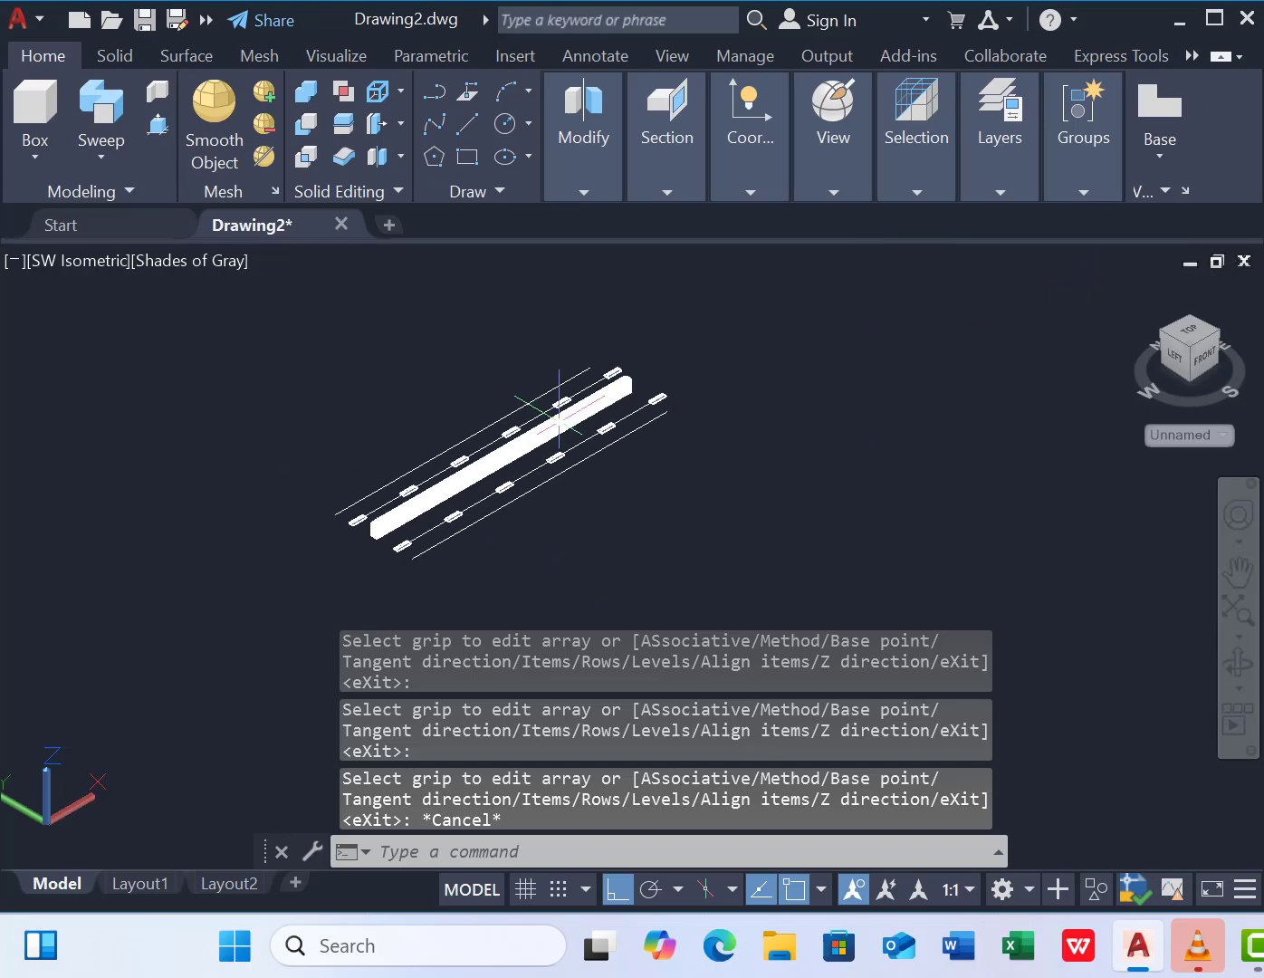
pyautogui.scroll(3, 559, 421)
pyautogui.scroll(3, 760, 377)
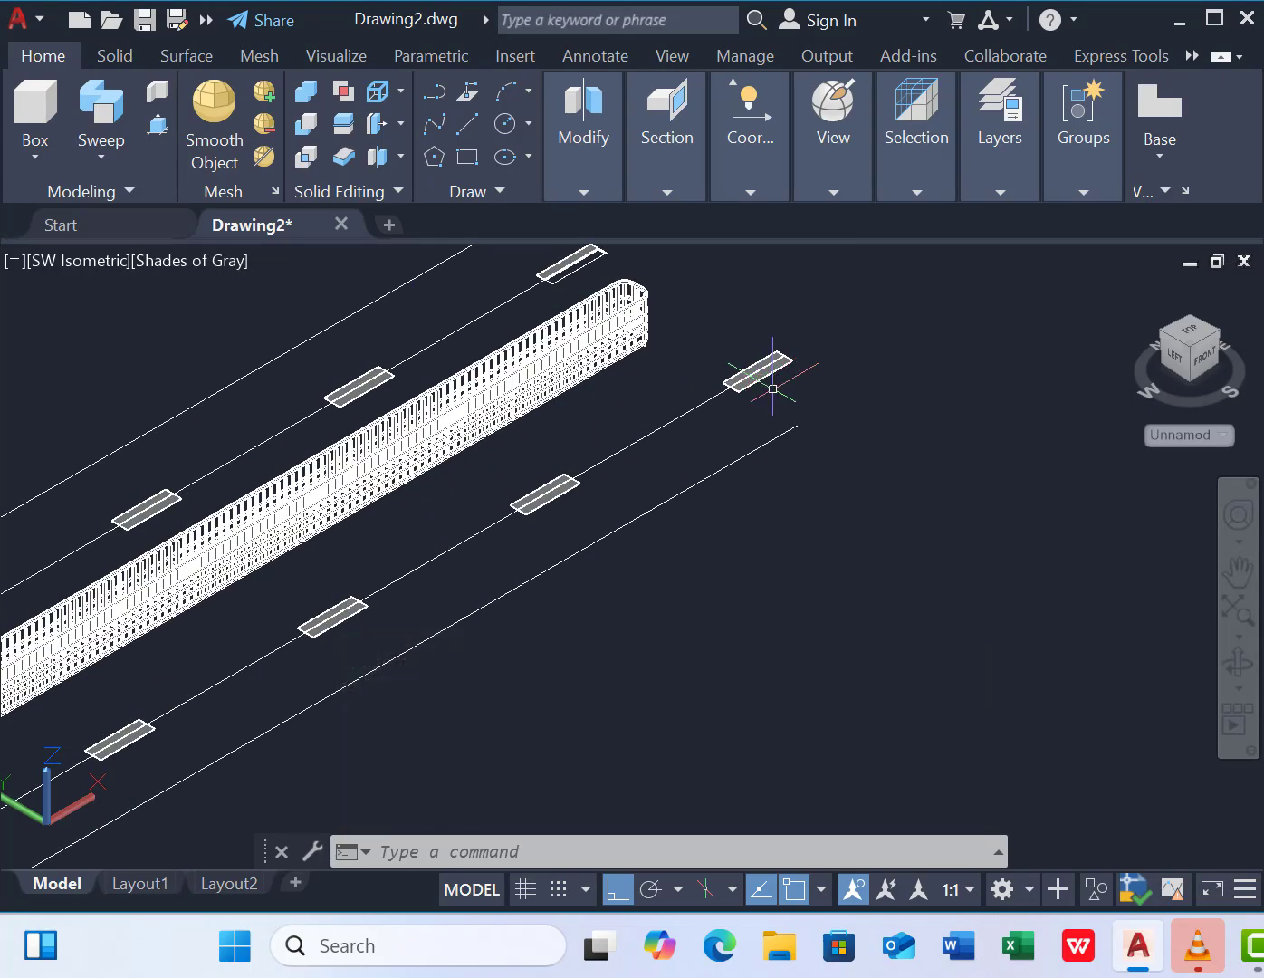
pyautogui.scroll(-3, 773, 397)
pyautogui.scroll(3, 290, 607)
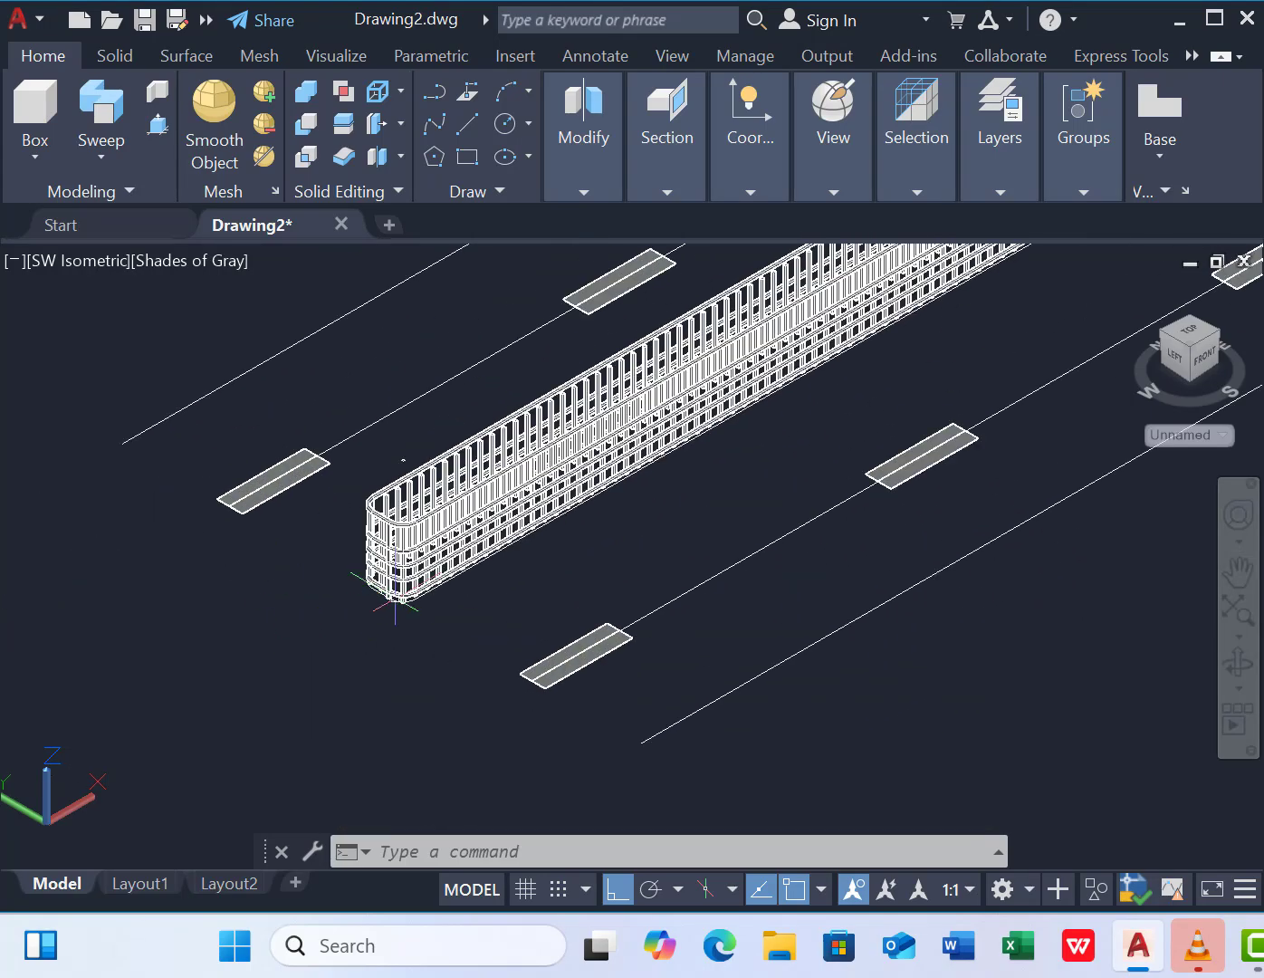
pyautogui.scroll(-2, 419, 615)
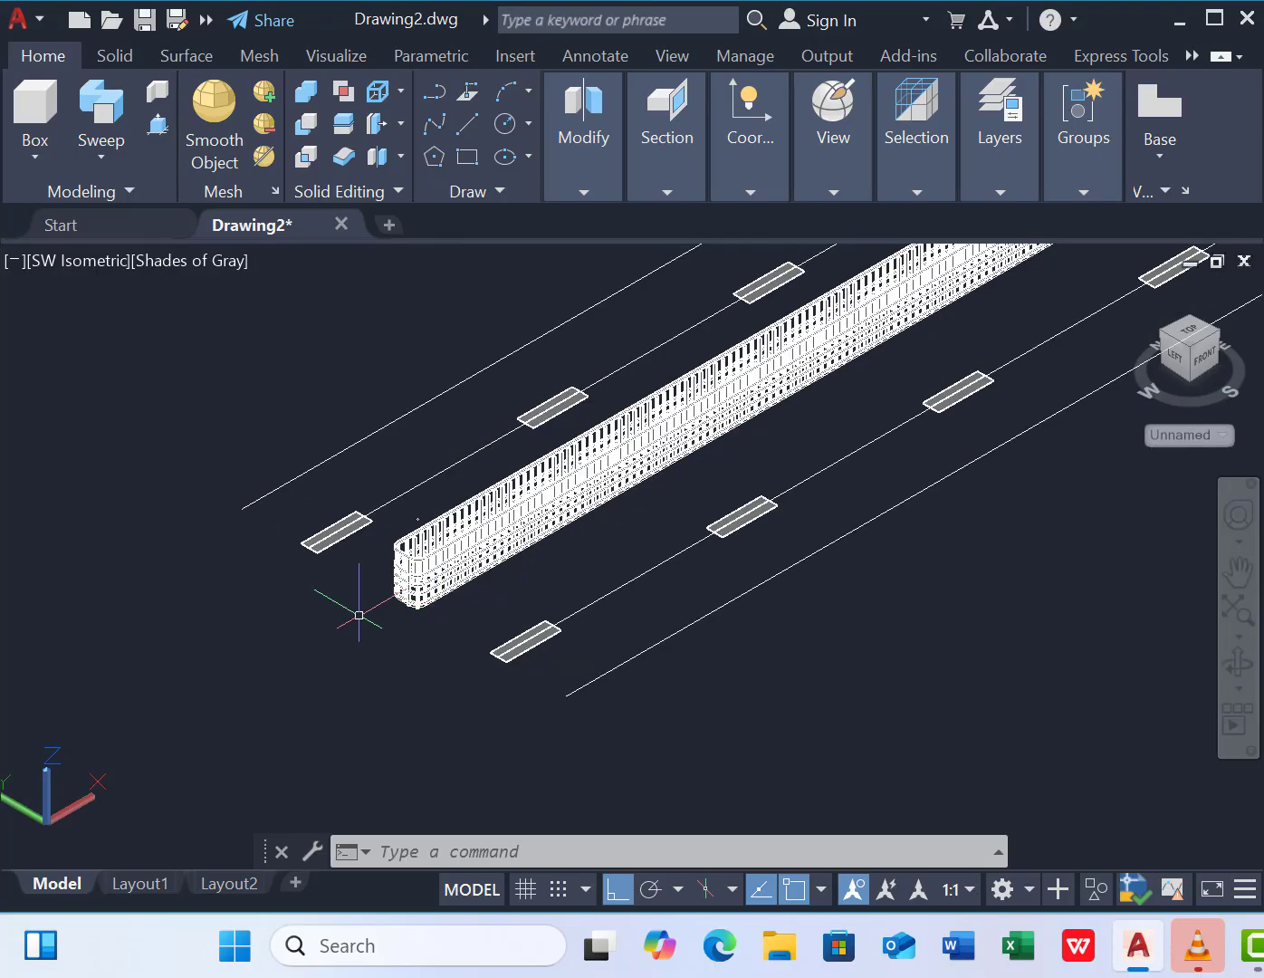
pyautogui.keyDown('shift'); pyautogui.moveTo(1046, 671); pyautogui.dragTo(616, 517, button='middle'); pyautogui.keyUp('shift')
pyautogui.keyDown('shift'); pyautogui.moveTo(936, 457); pyautogui.dragTo(949, 496, button='middle'); pyautogui.keyUp('shift')
pyautogui.scroll(3, 863, 288)
pyautogui.scroll(3, 866, 344)
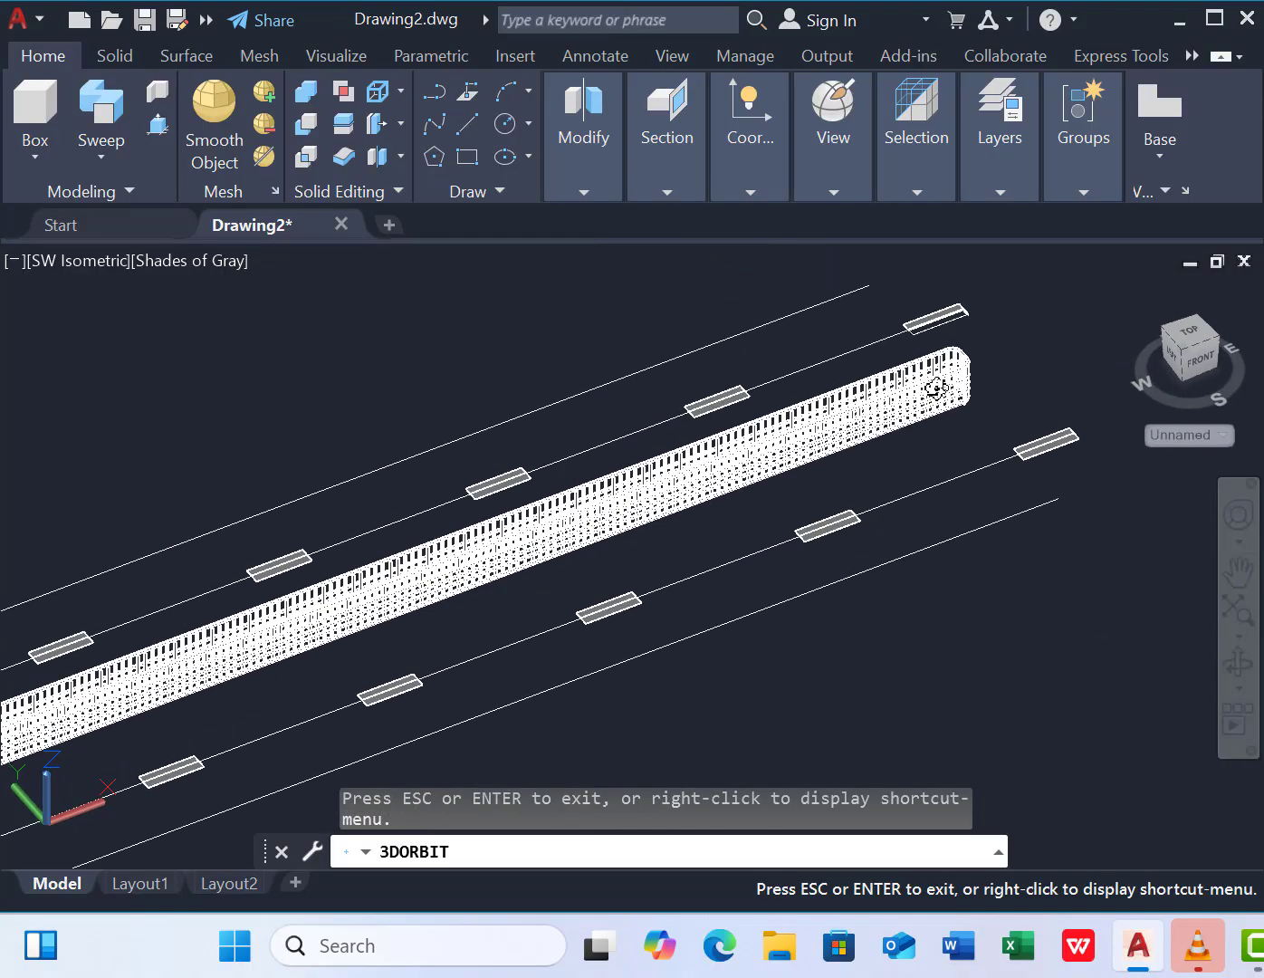
pyautogui.scroll(-3, 938, 389)
# Apply the Shaded with edges visual style and extrude the median area inside the fence by 2 with Presspull.
pyautogui.scroll(4, 191, 669)
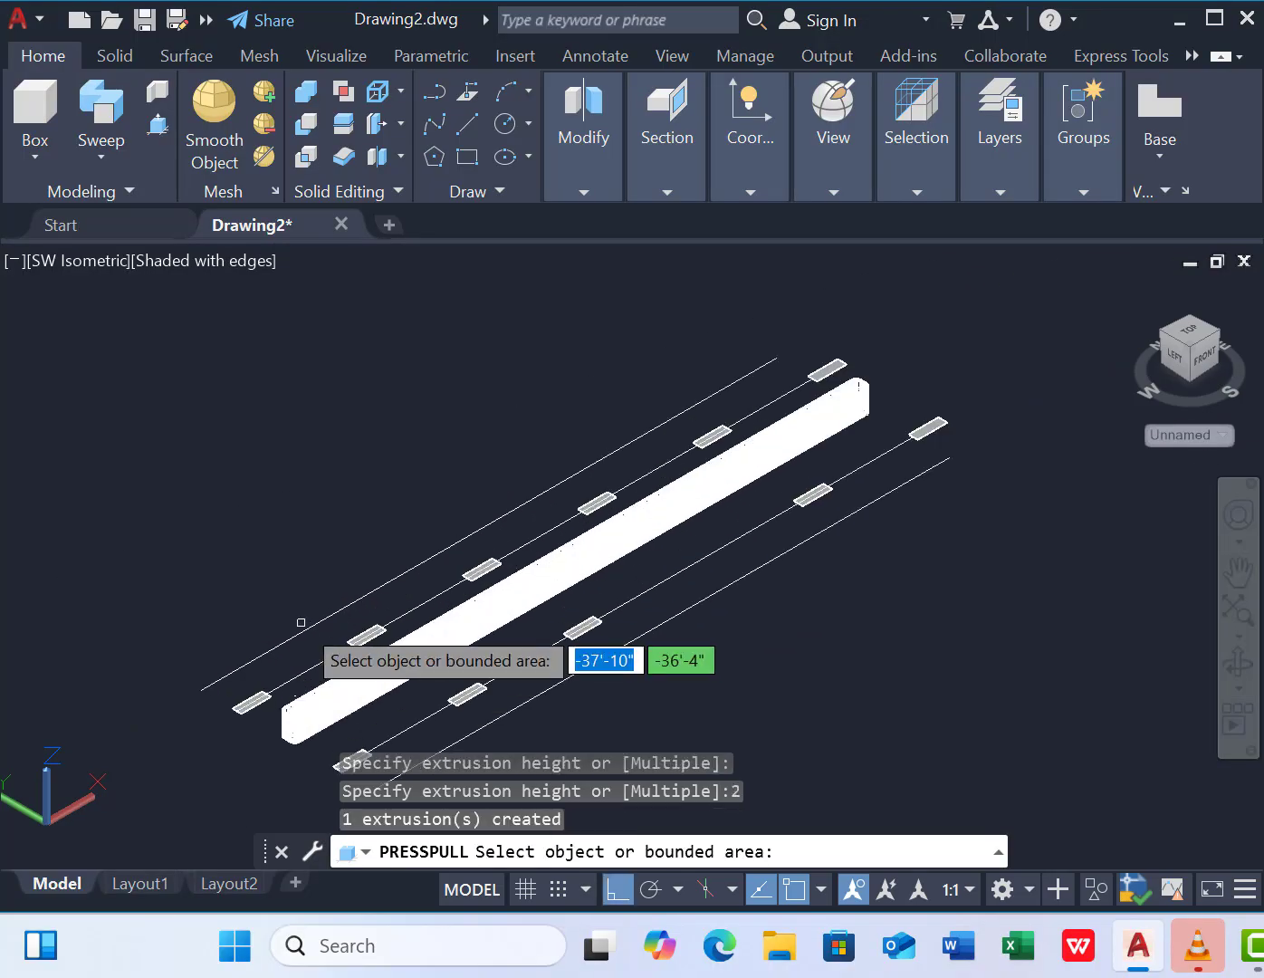
pyautogui.scroll(3, 395, 384)
pyautogui.scroll(-3, 366, 443)
pyautogui.scroll(5, 272, 407)
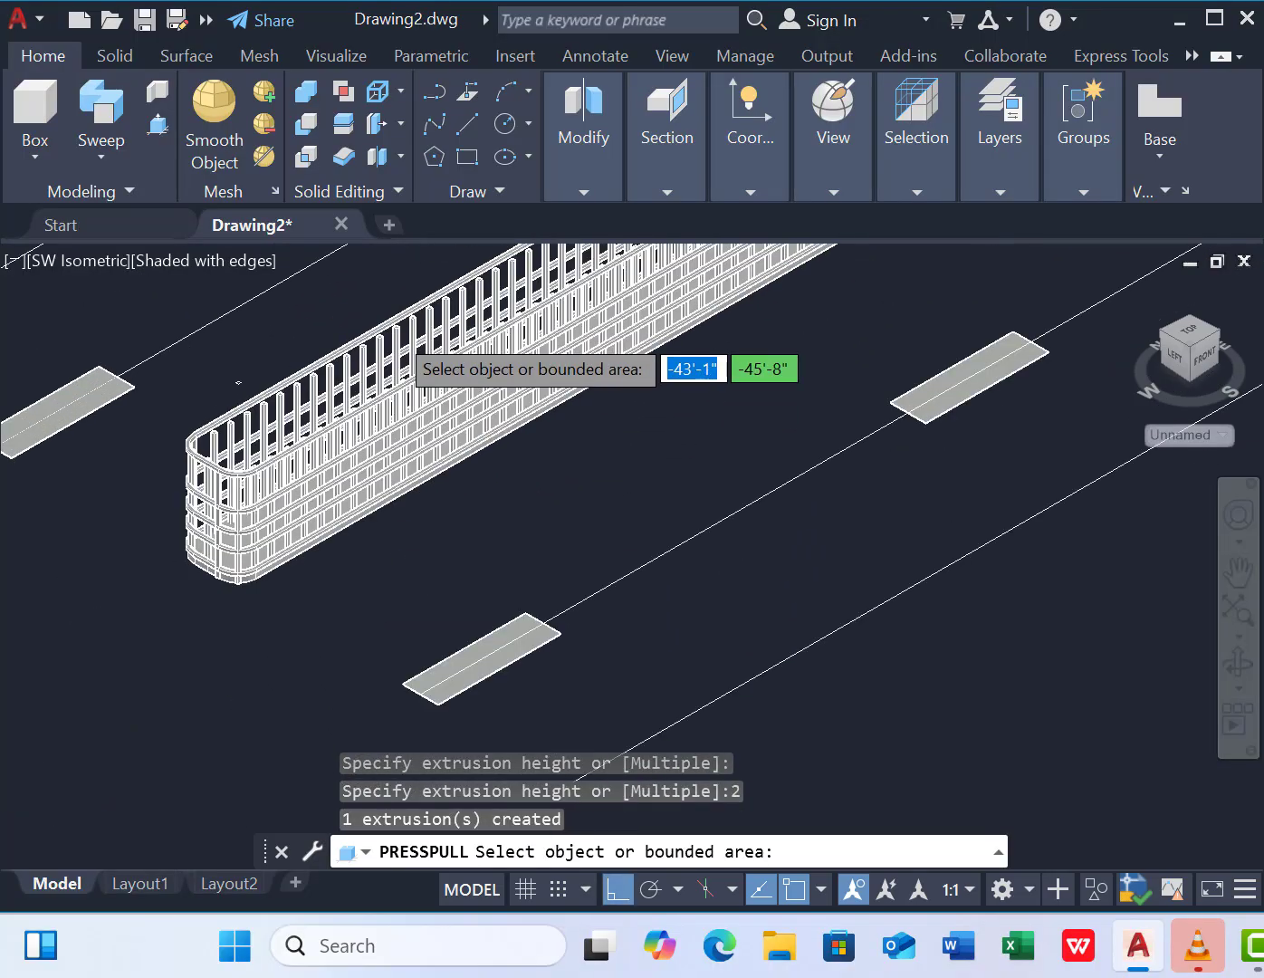
pyautogui.press('Return')
# Orbit around the whole road model and inspect the fence and raised median at the rounded end up close.
pyautogui.scroll(-6, 430, 598)
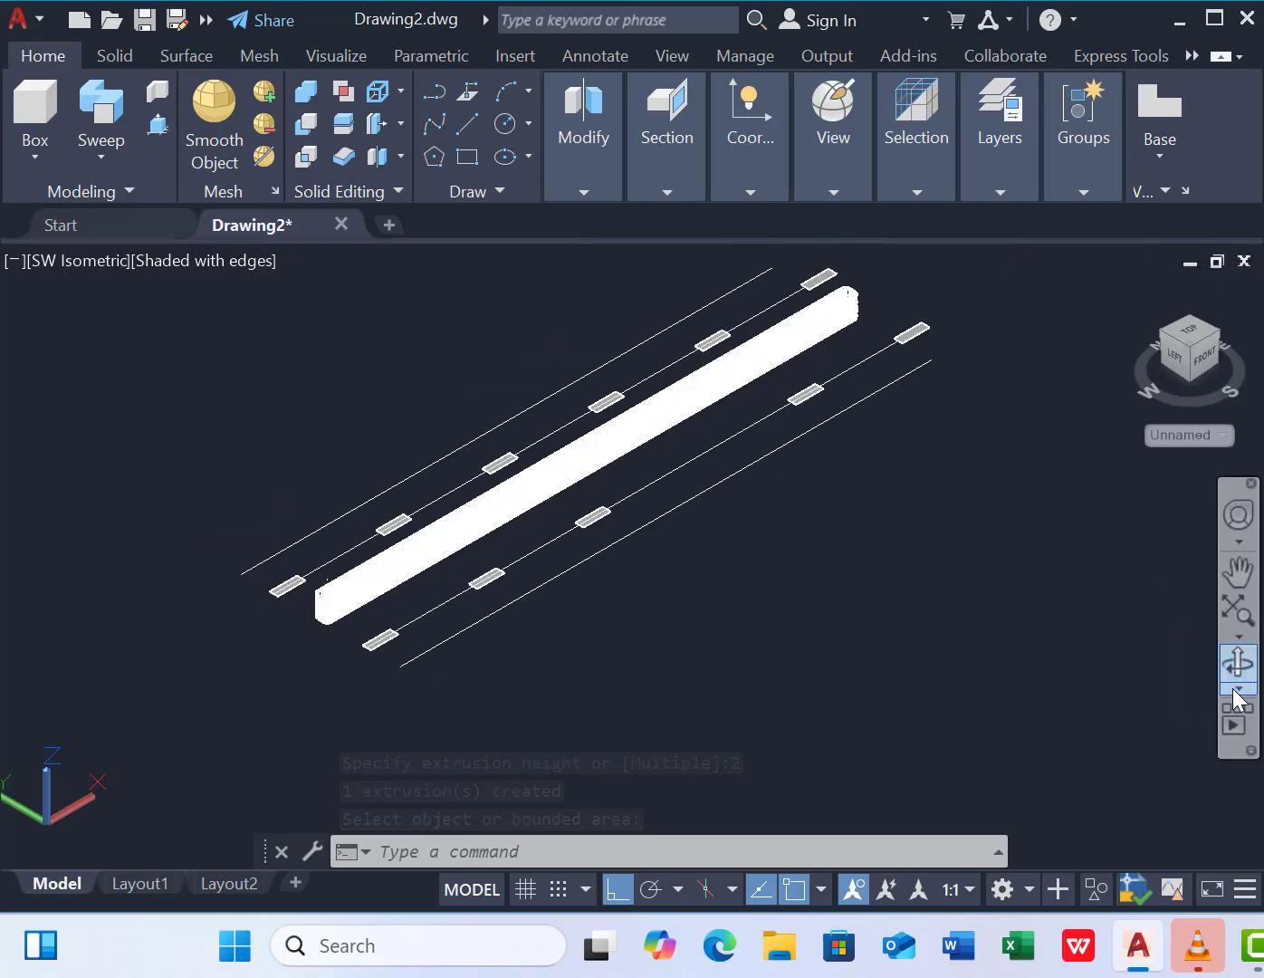
pyautogui.click(1236, 688)
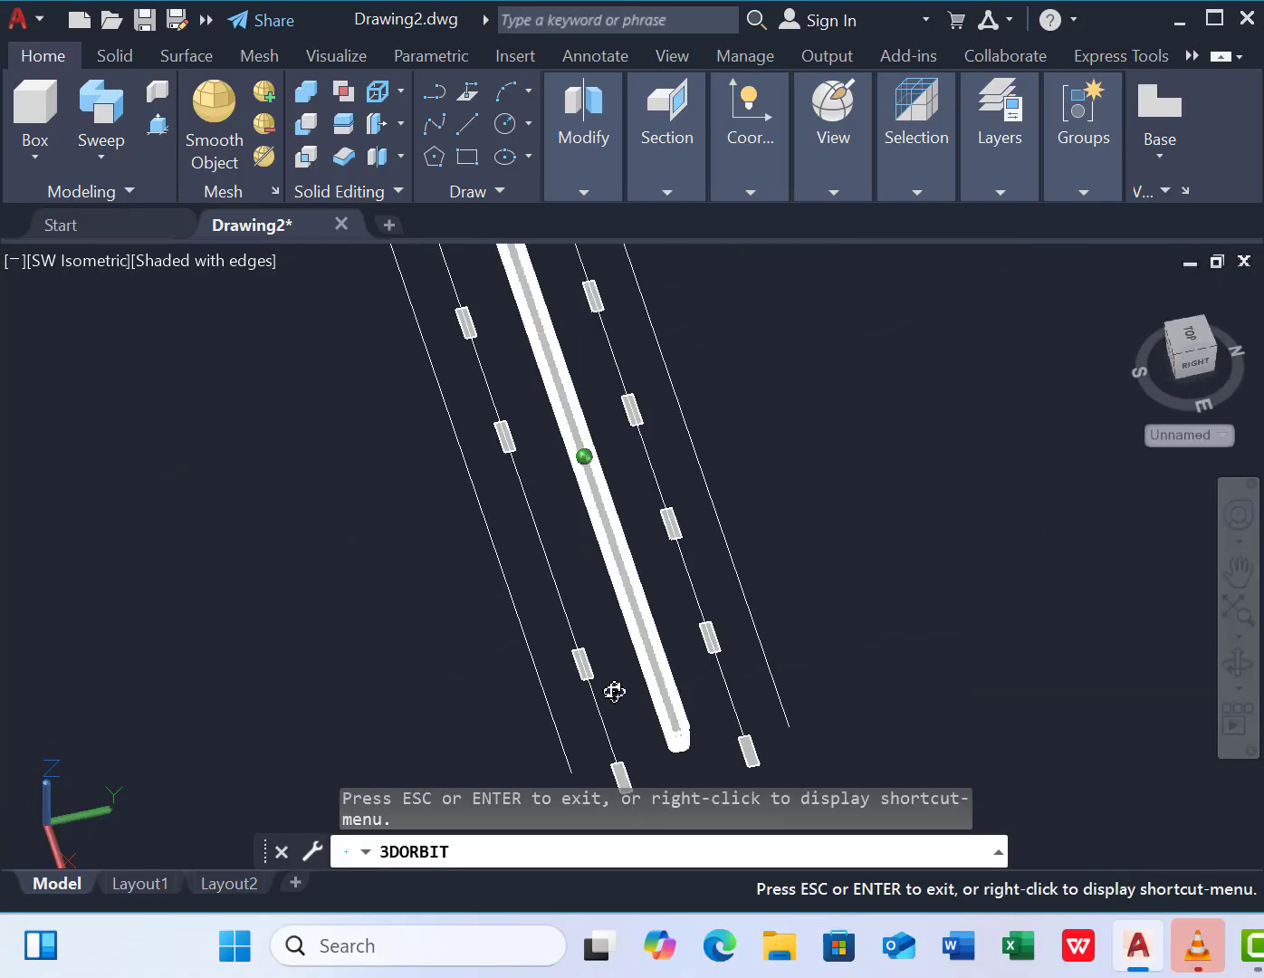
pyautogui.moveTo(614, 690); pyautogui.dragTo(789, 649)
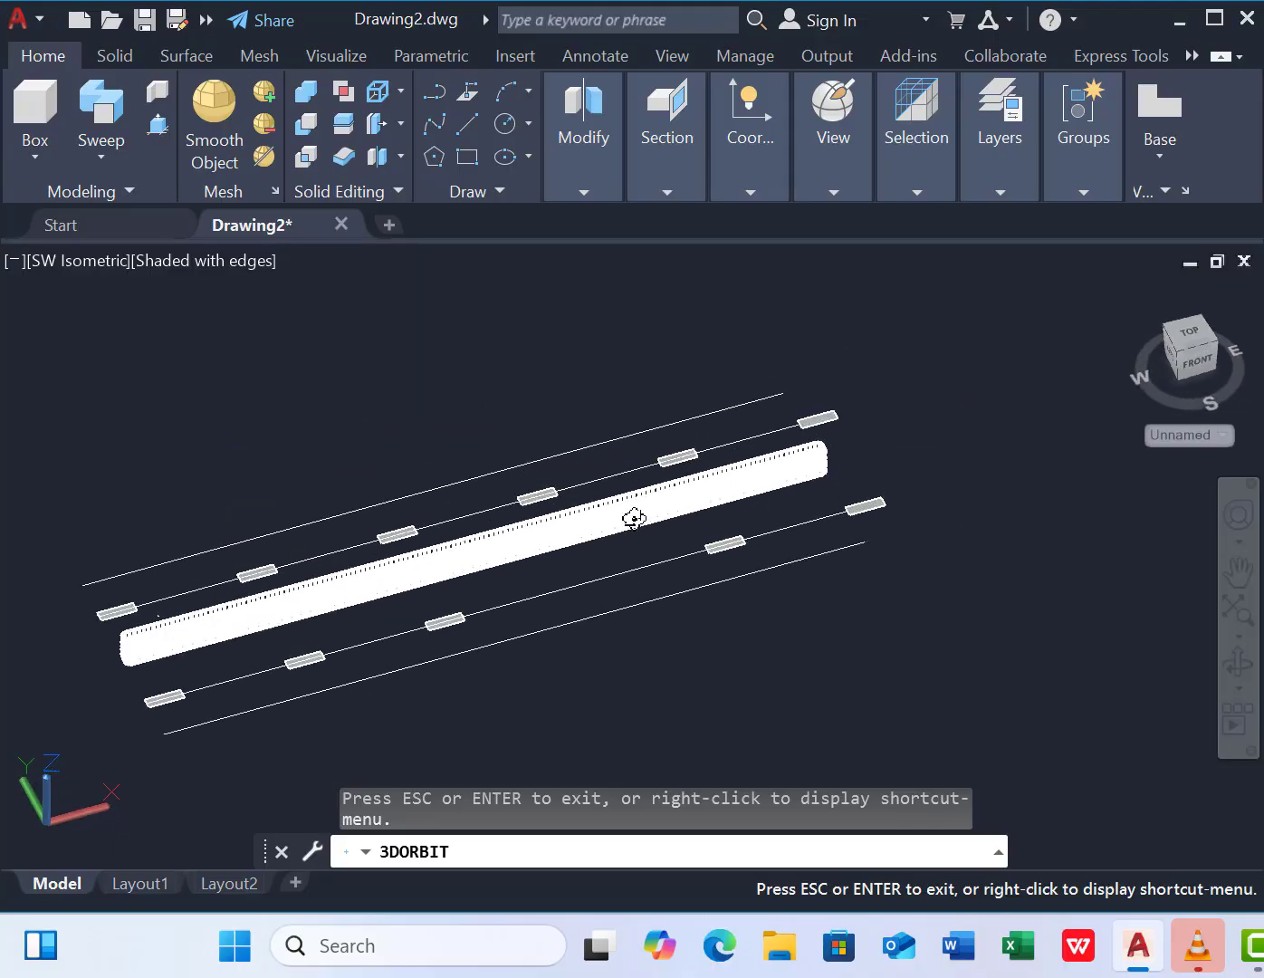
pyautogui.scroll(5, 237, 648)
pyautogui.moveTo(189, 647); pyautogui.dragTo(363, 496)
pyautogui.scroll(-4, 364, 496)
pyautogui.scroll(17, 342, 681)
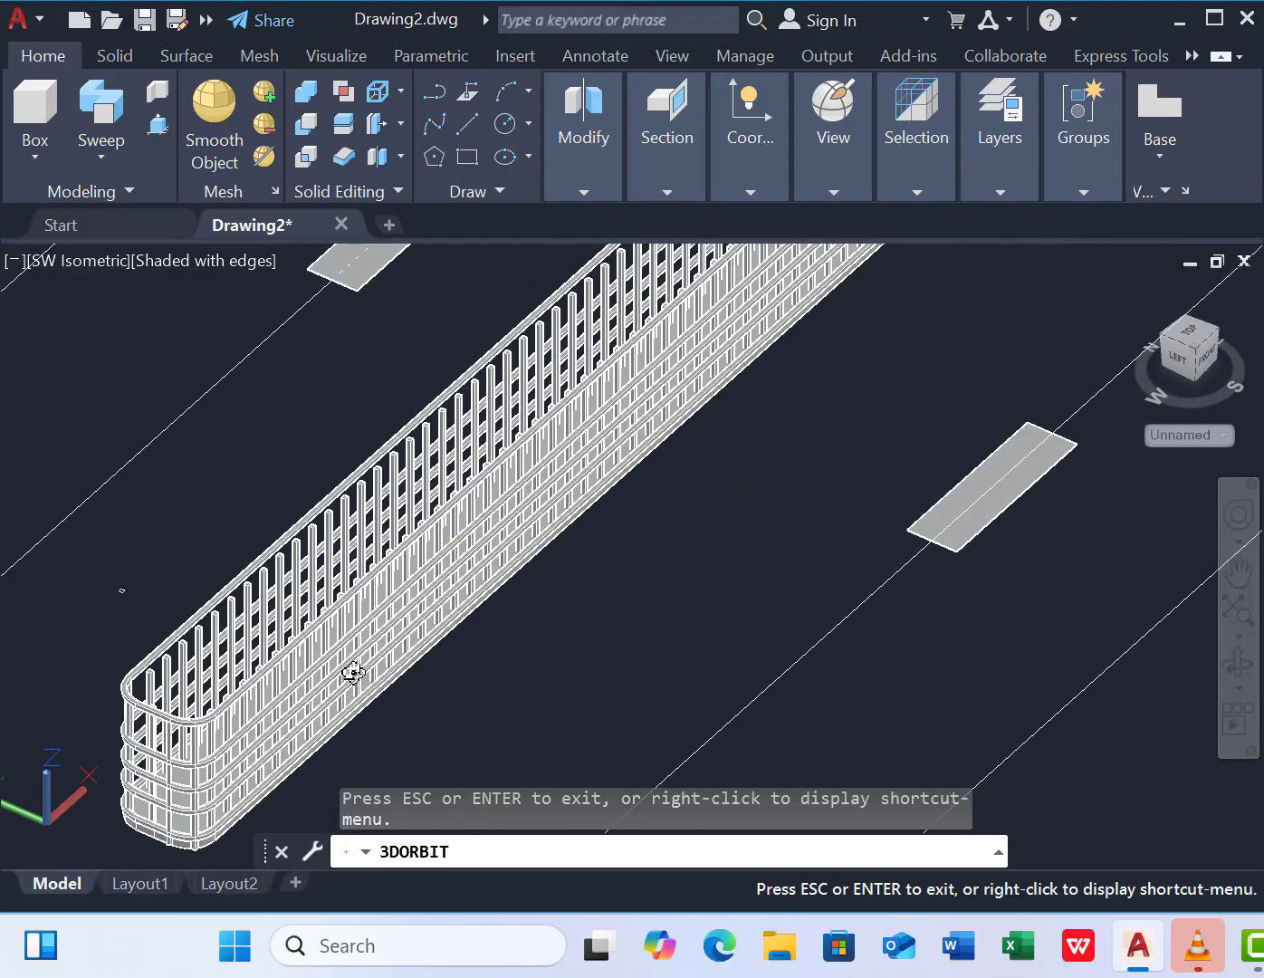